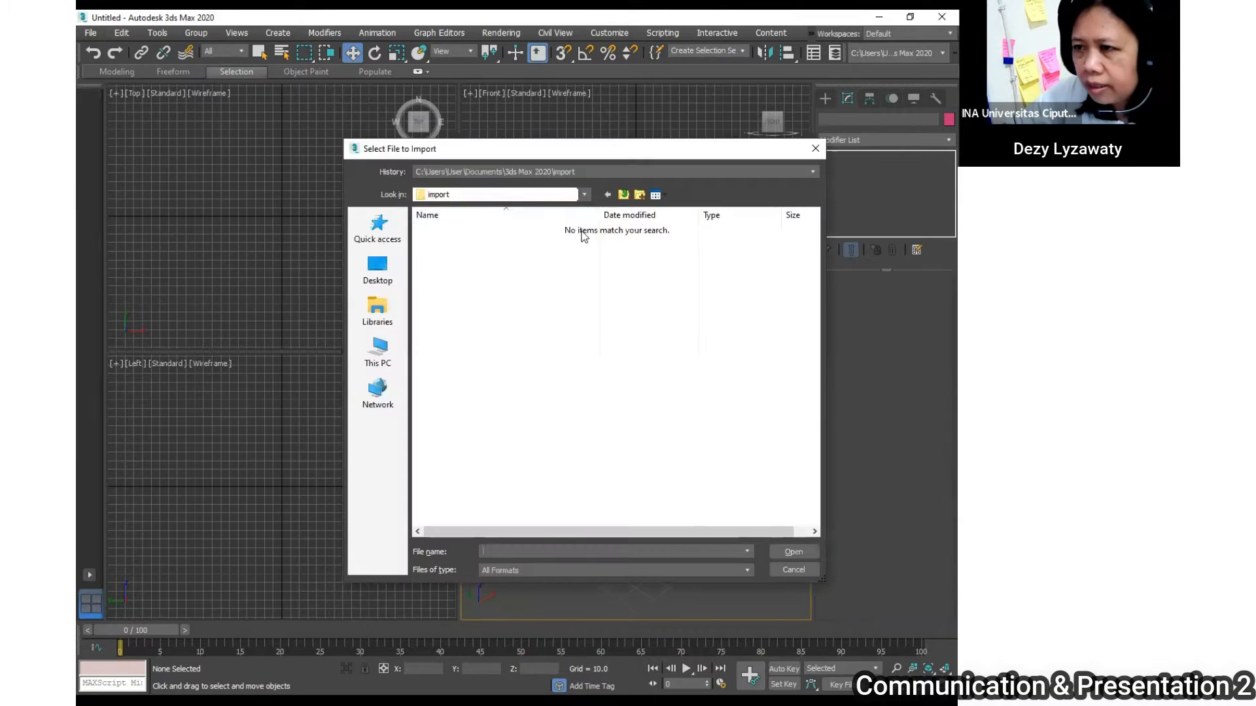
- Import the house model into the empty scene and enlarge the perspective view to fill the viewport area
click(583, 194)
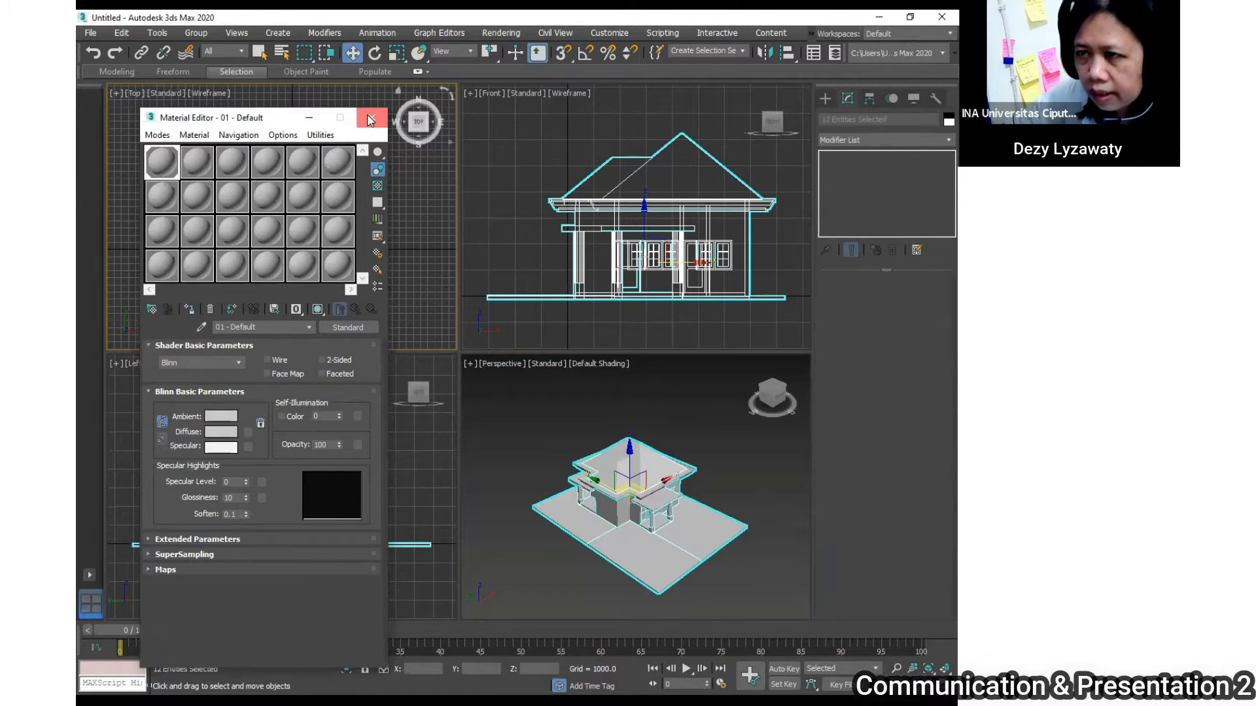
click(370, 118)
click(669, 429)
scroll(647, 510, up, 2)
scroll(646, 510, up, 5)
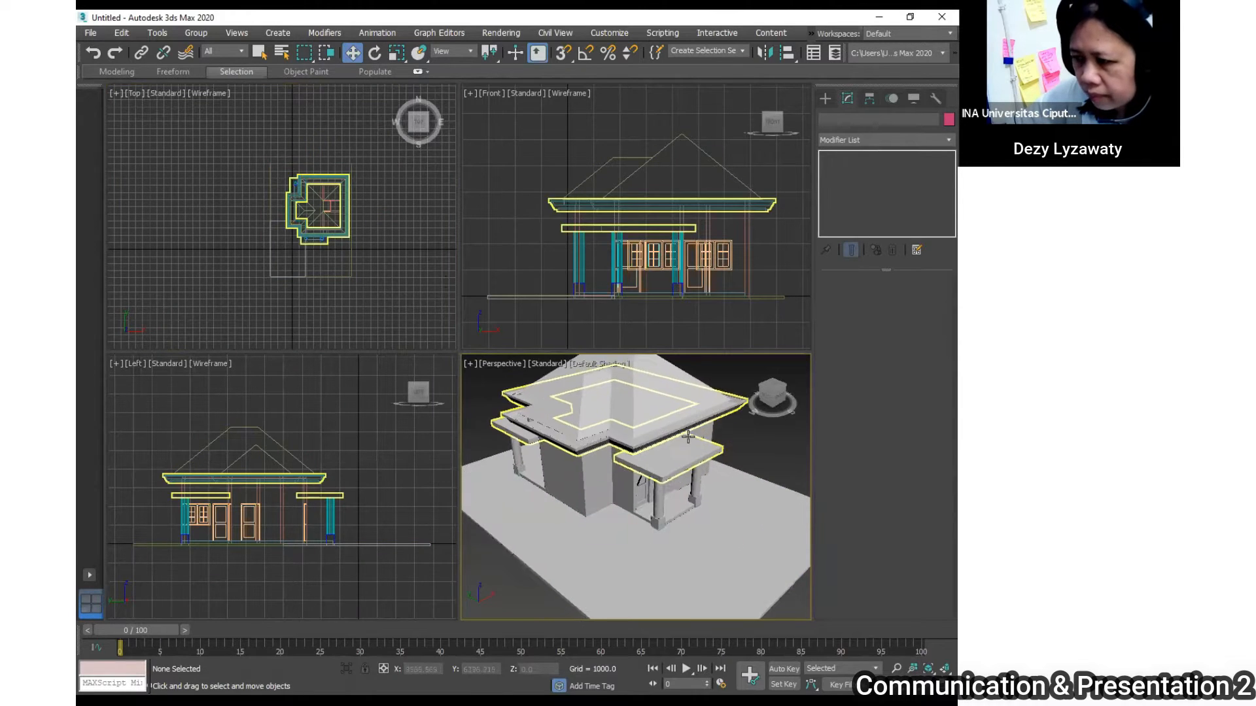
click(944, 668)
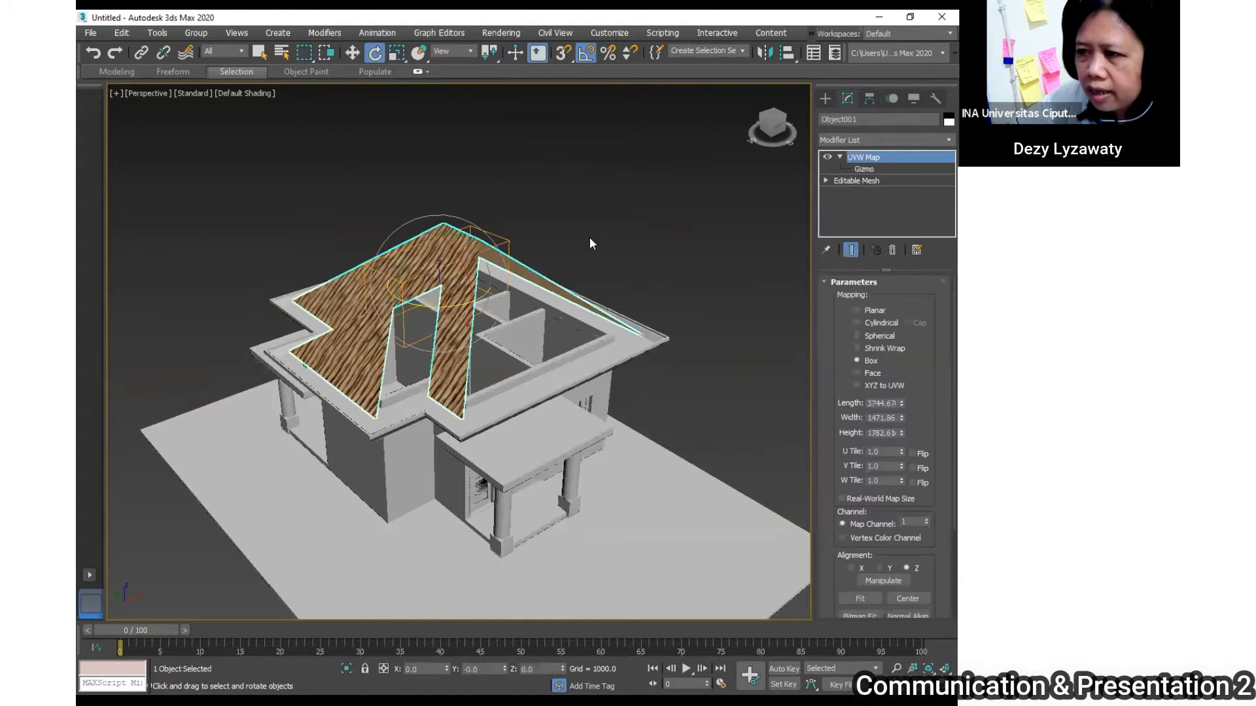
- Delete the textured roof, the eaves and porch roof slabs, and the porch columns from the house
key(Delete)
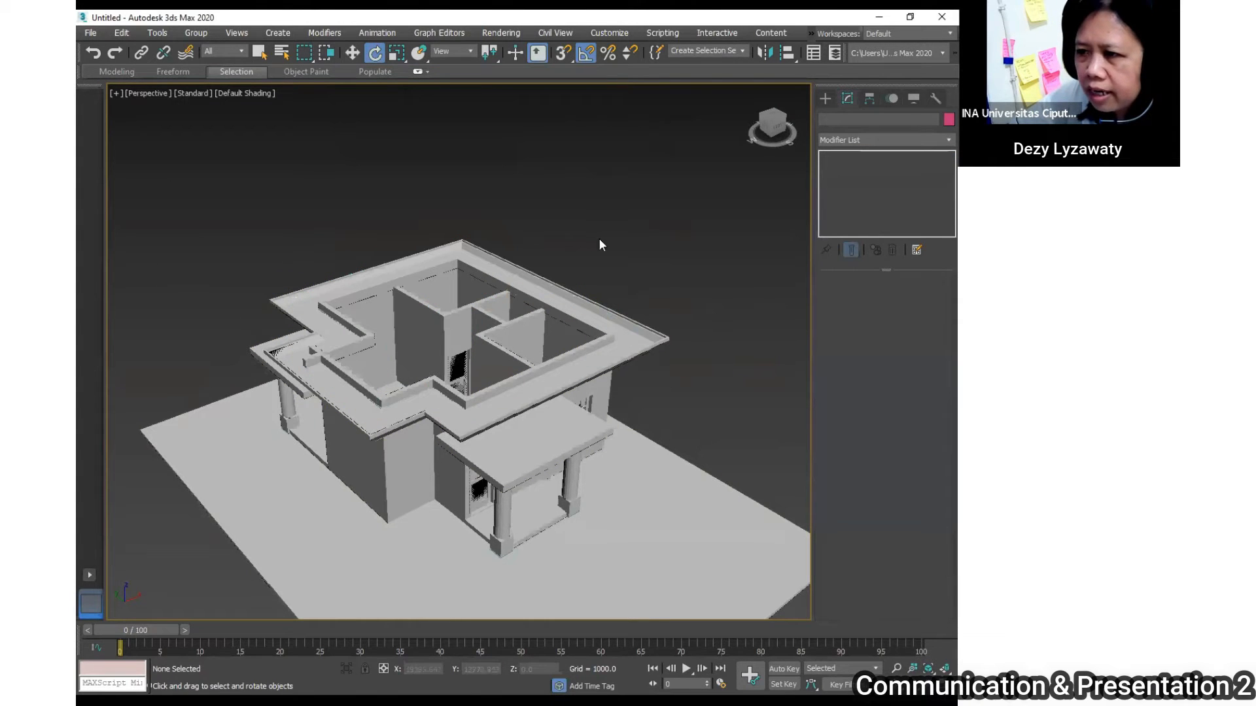
click(660, 346)
key(Delete)
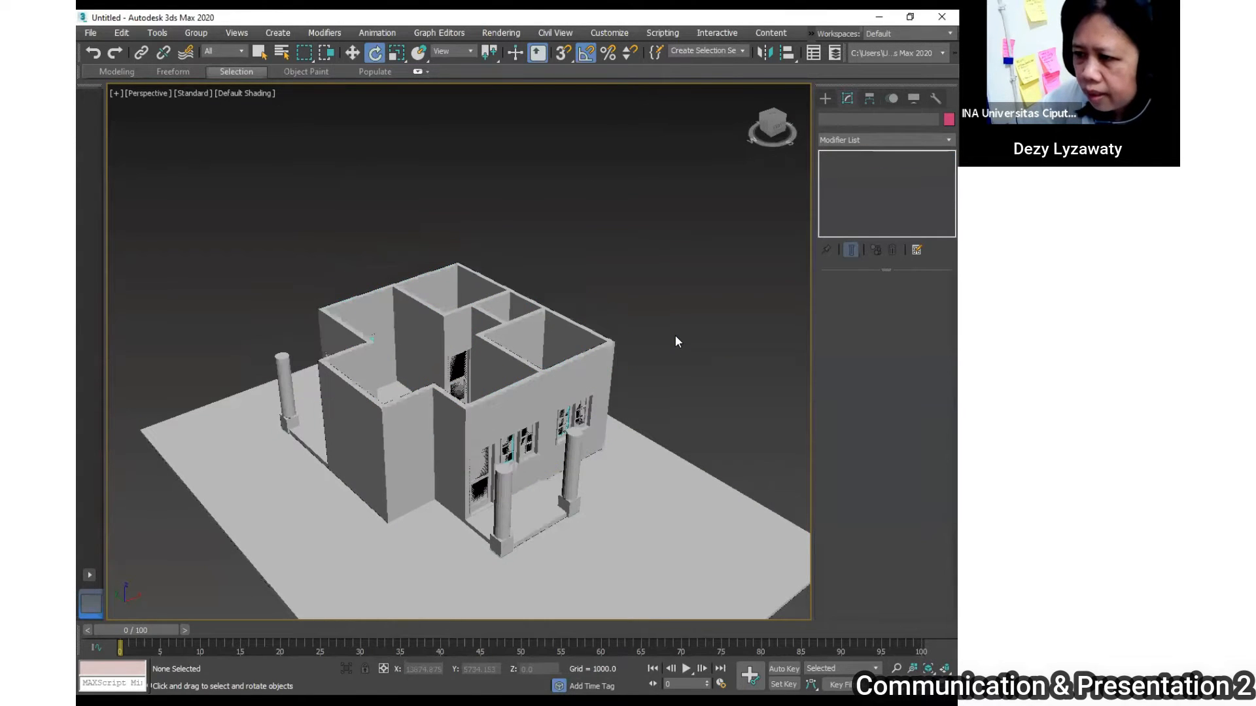
click(576, 465)
key(Delete)
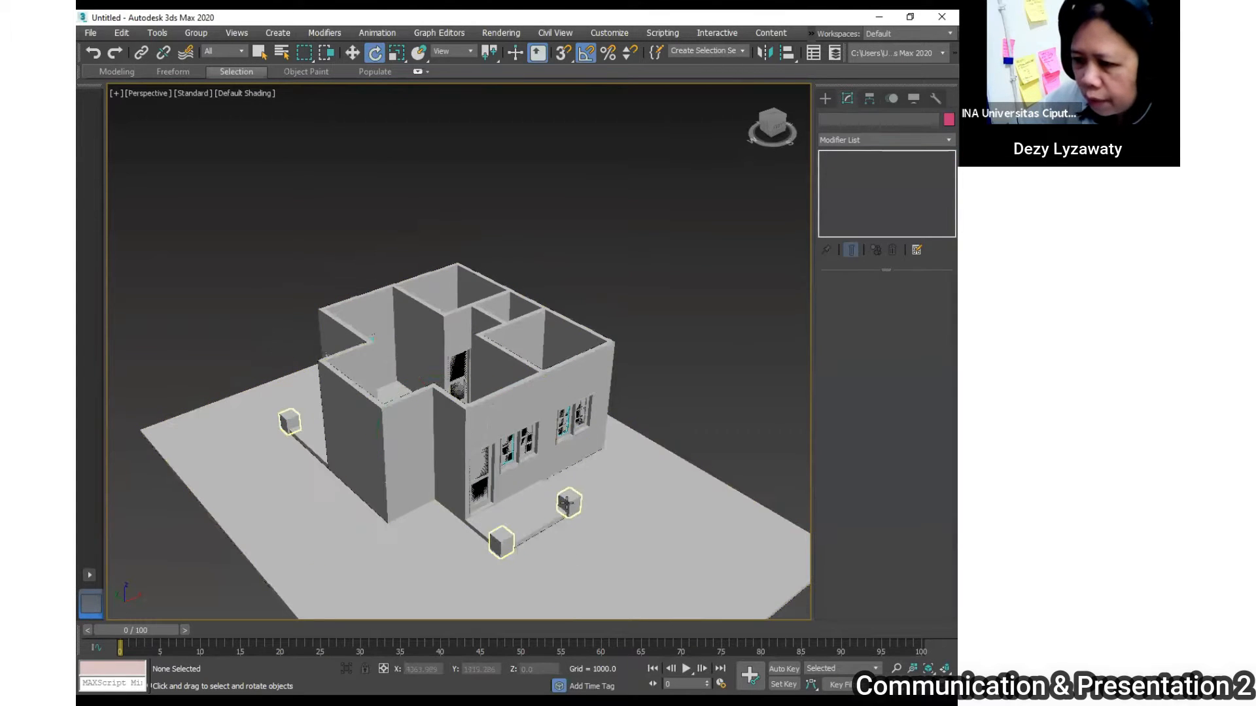
- Delete the ground slab, the column bases and the leftover floor spline outlines around the porches
click(678, 477)
key(Delete)
click(500, 571)
key(Delete)
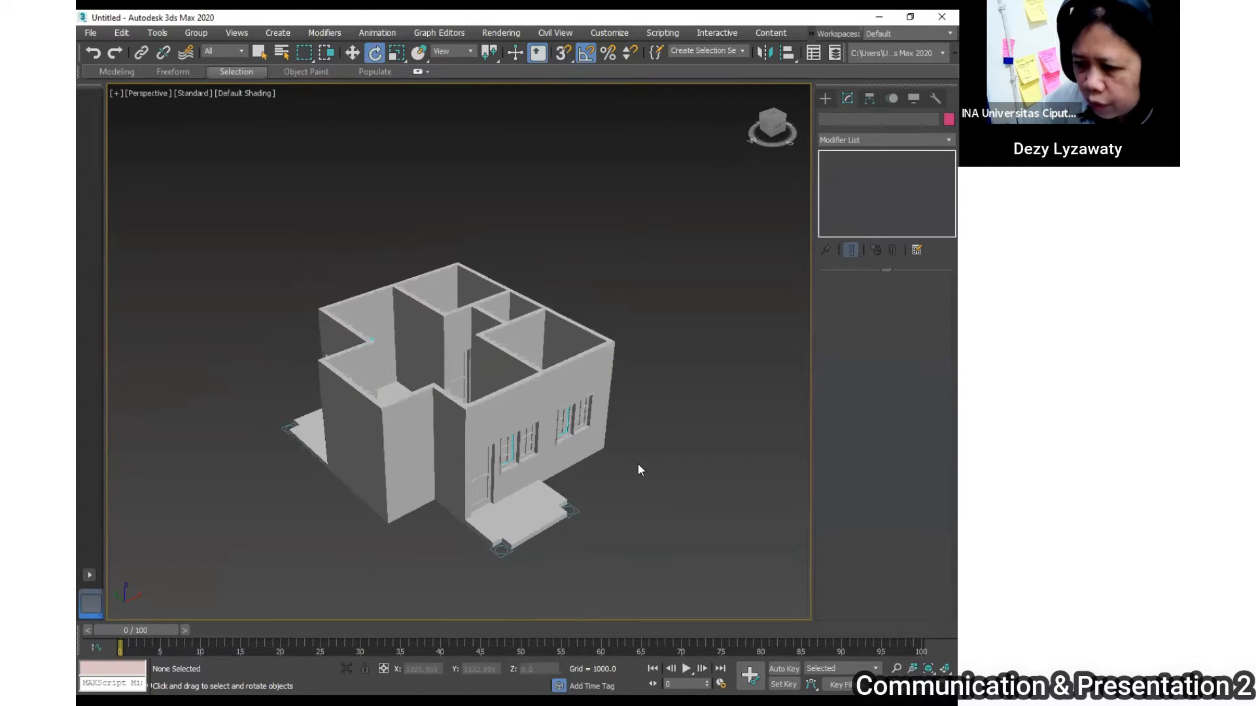
click(589, 507)
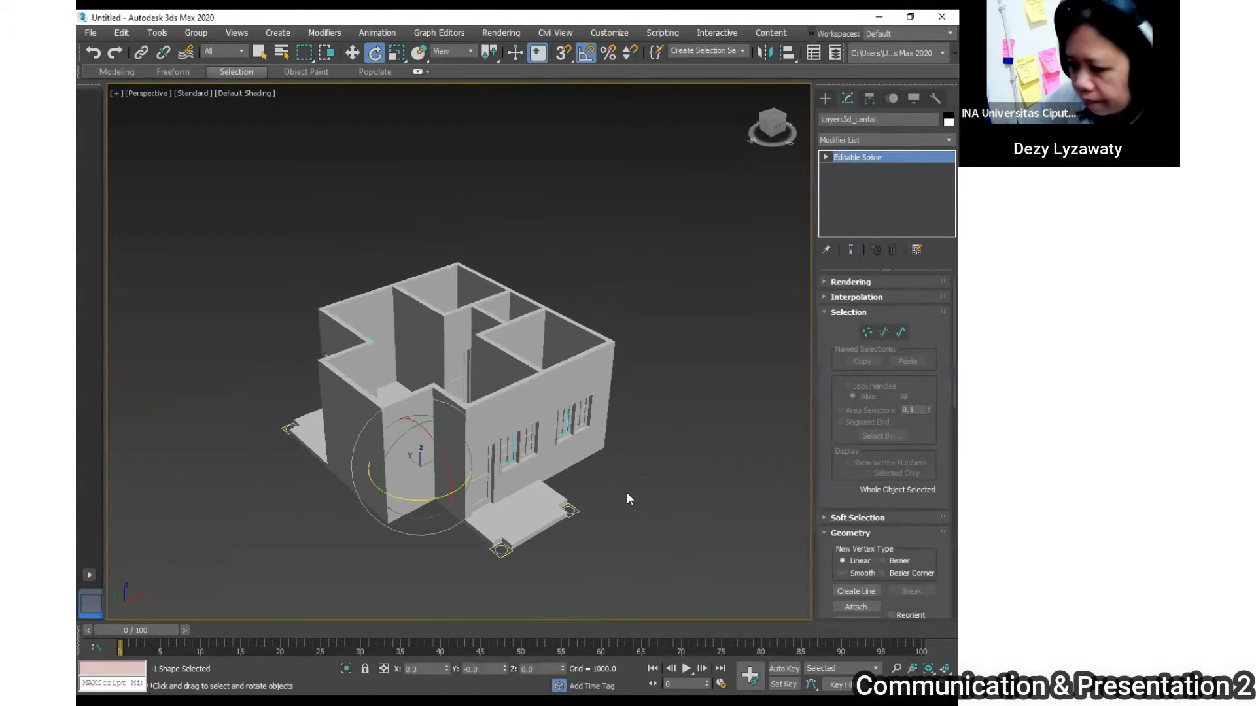
key(Delete)
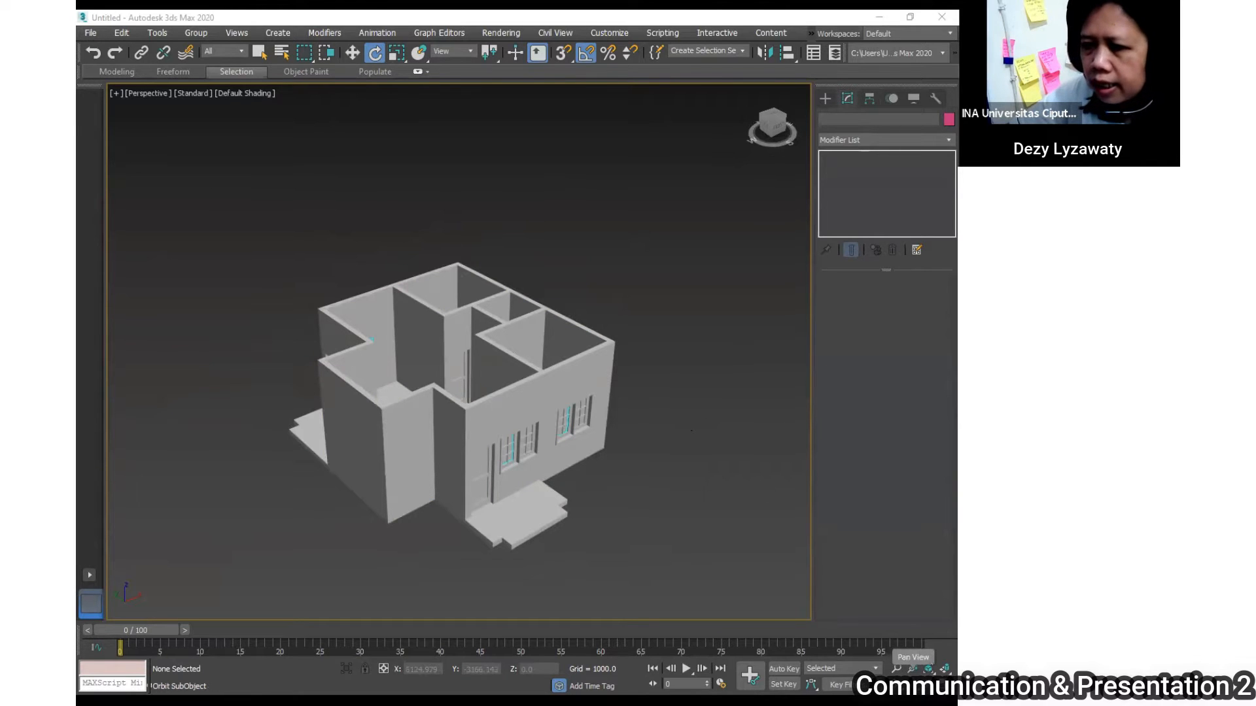
- Save the scene as LIVING ROOM & DINING ROOM in the 15 Session 15_Studio Final Exam folder
click(928, 669)
drag(445, 354, 320, 363)
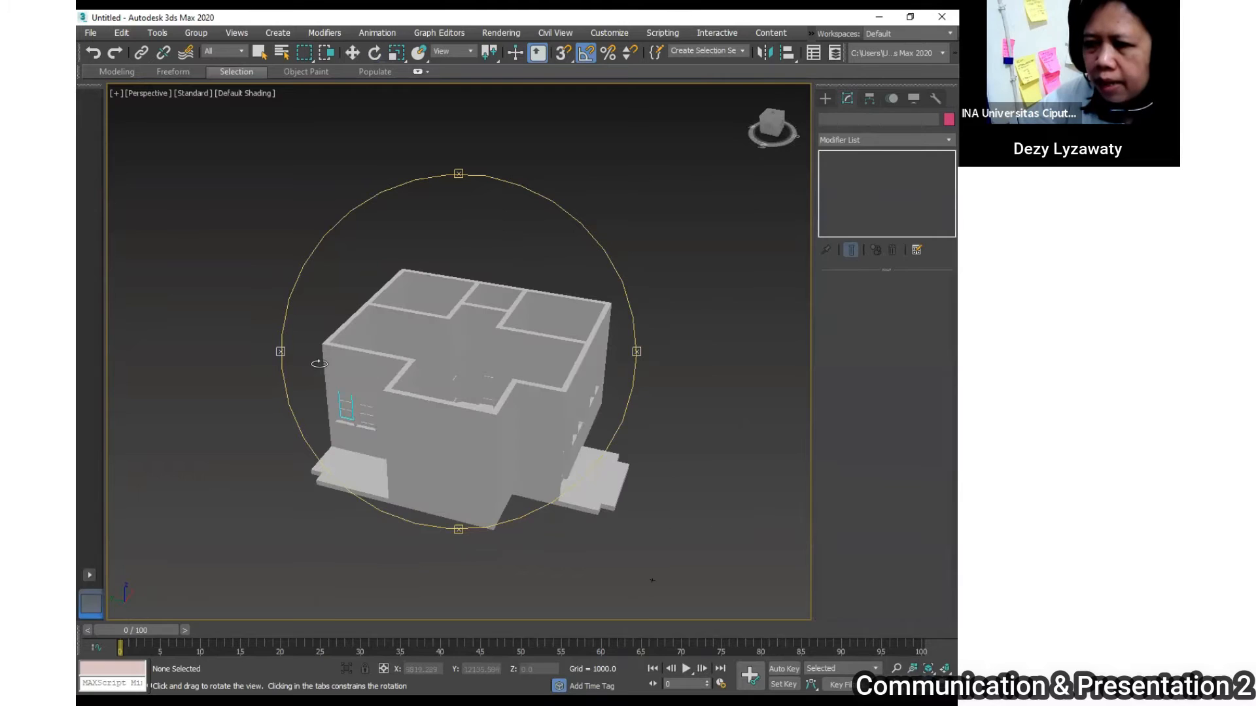
click(91, 33)
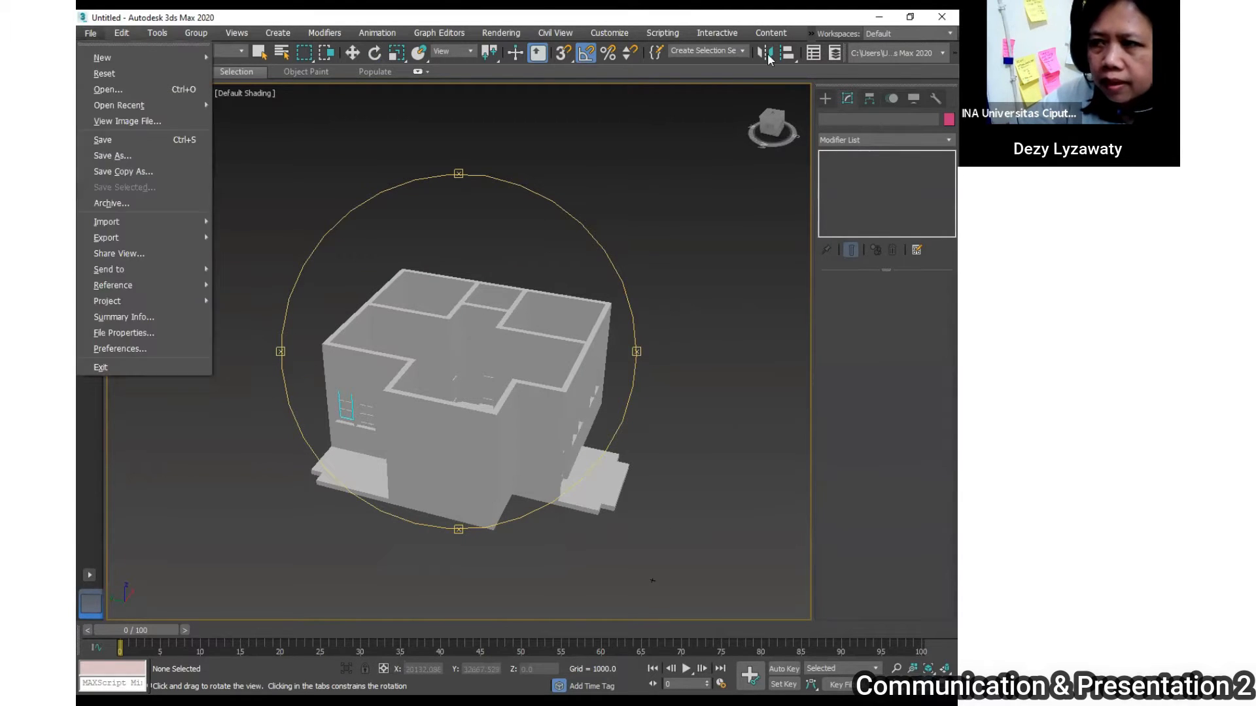
click(89, 34)
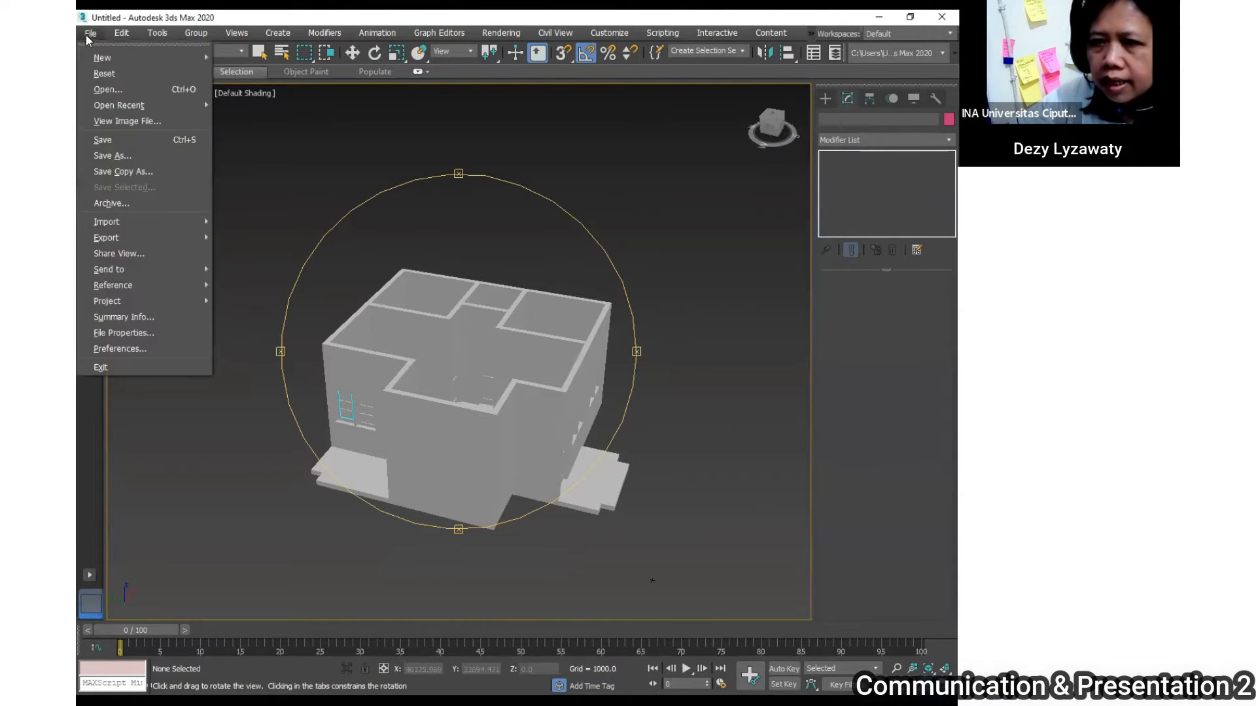
click(114, 155)
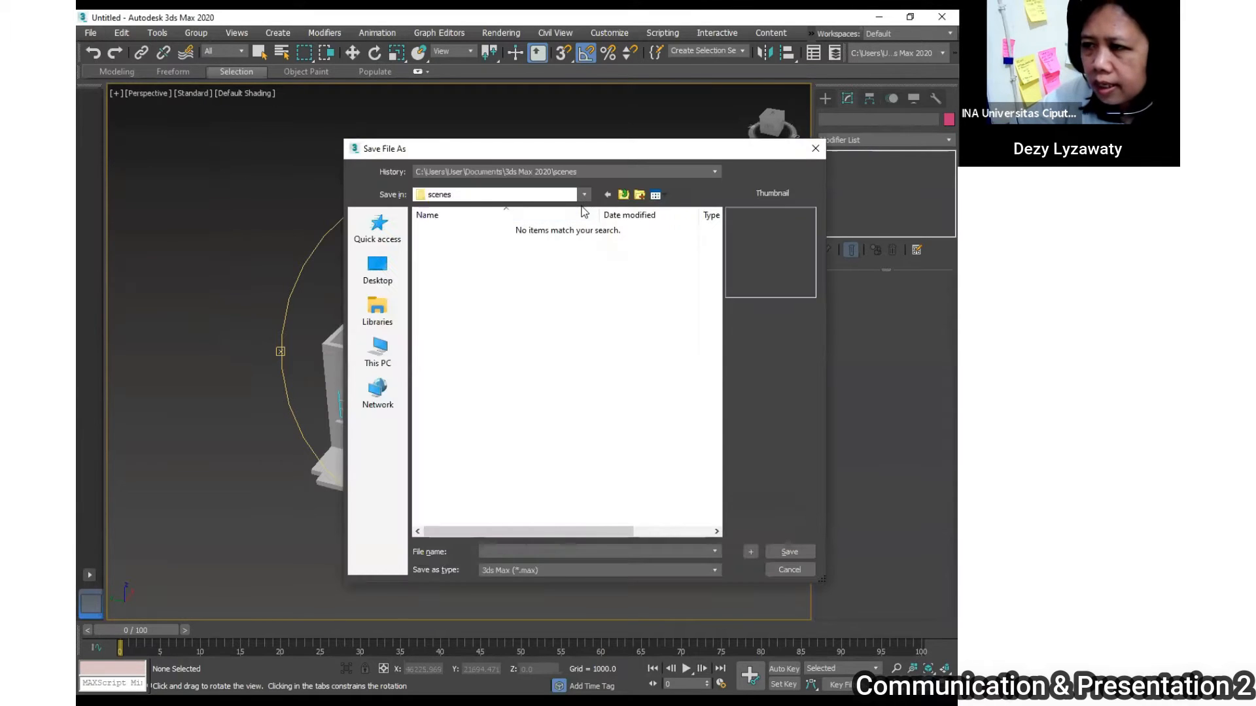
click(584, 194)
click(493, 395)
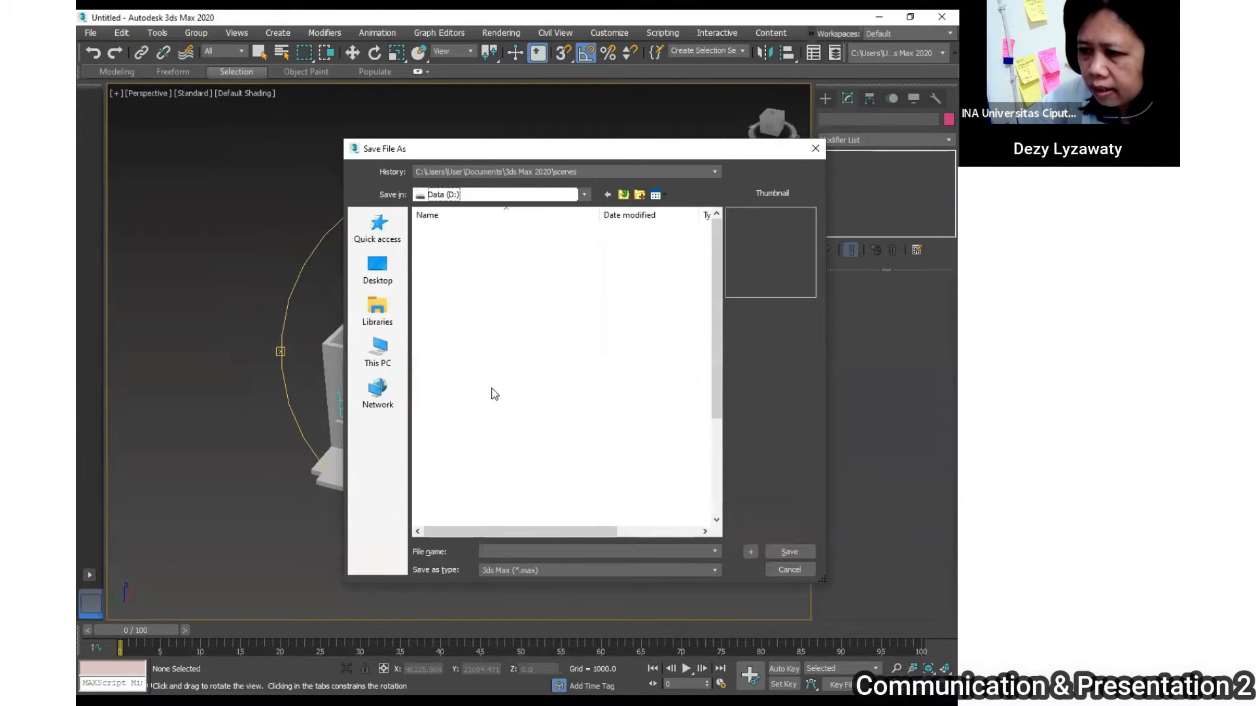
double_click(493, 342)
text(LIVING ROOM & DINING ROOM)
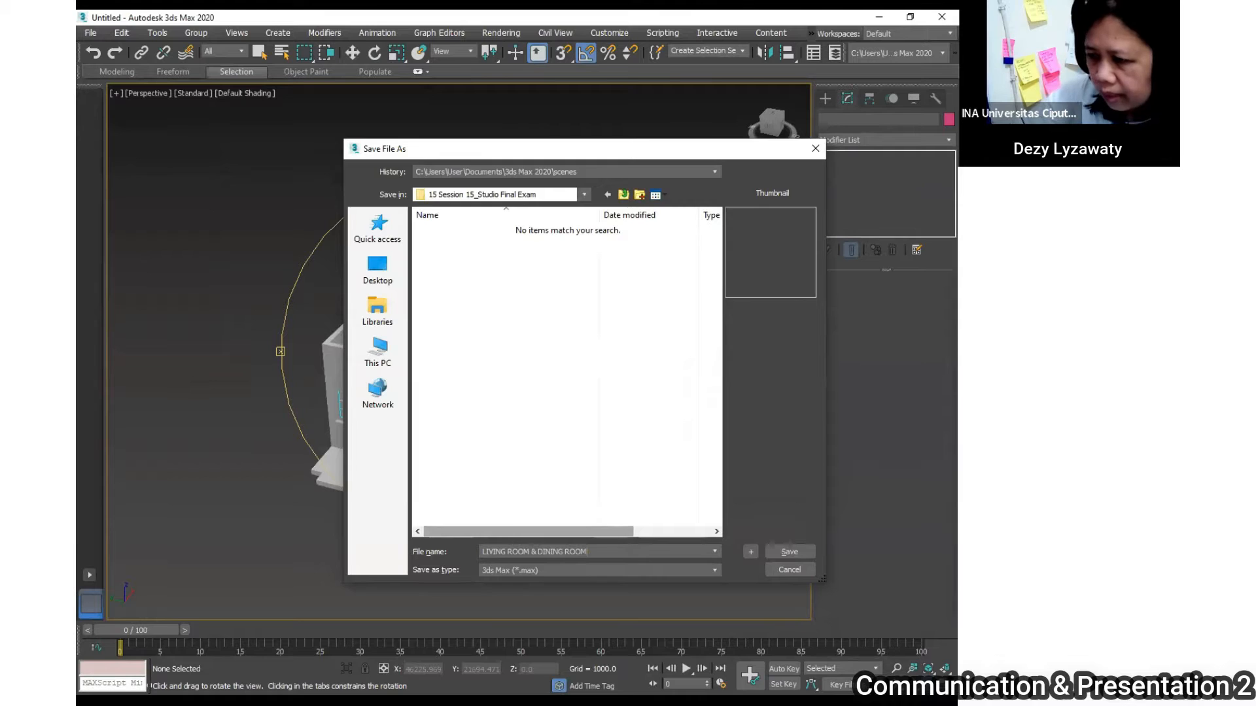
key(Return)
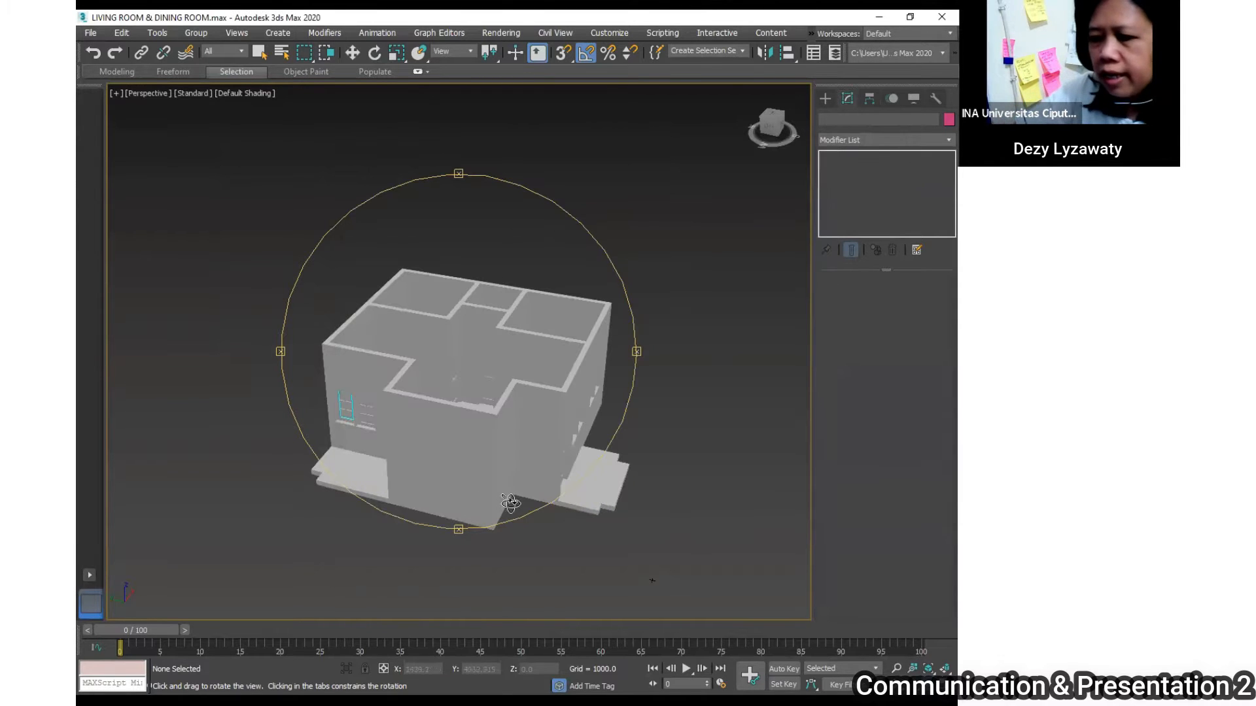
- Examine the roofless house's room layout from different angles and in the four-view layout
key(e)
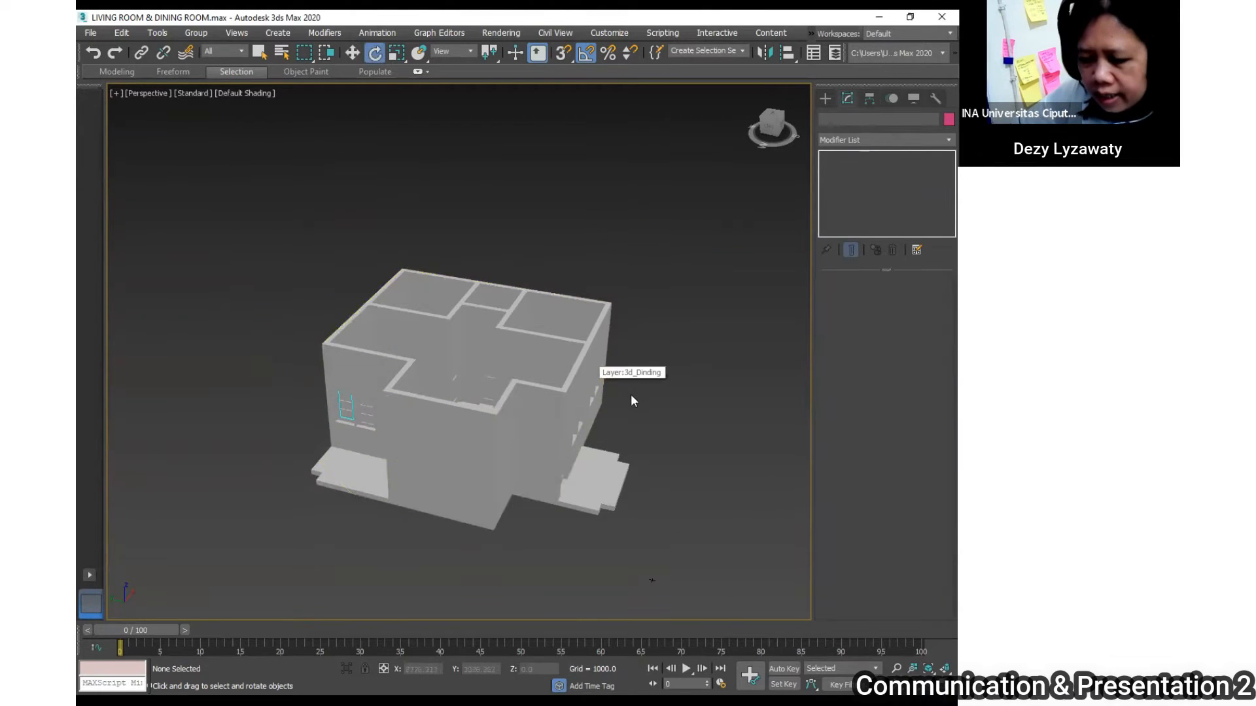
middle_drag(647, 389, 615, 396)
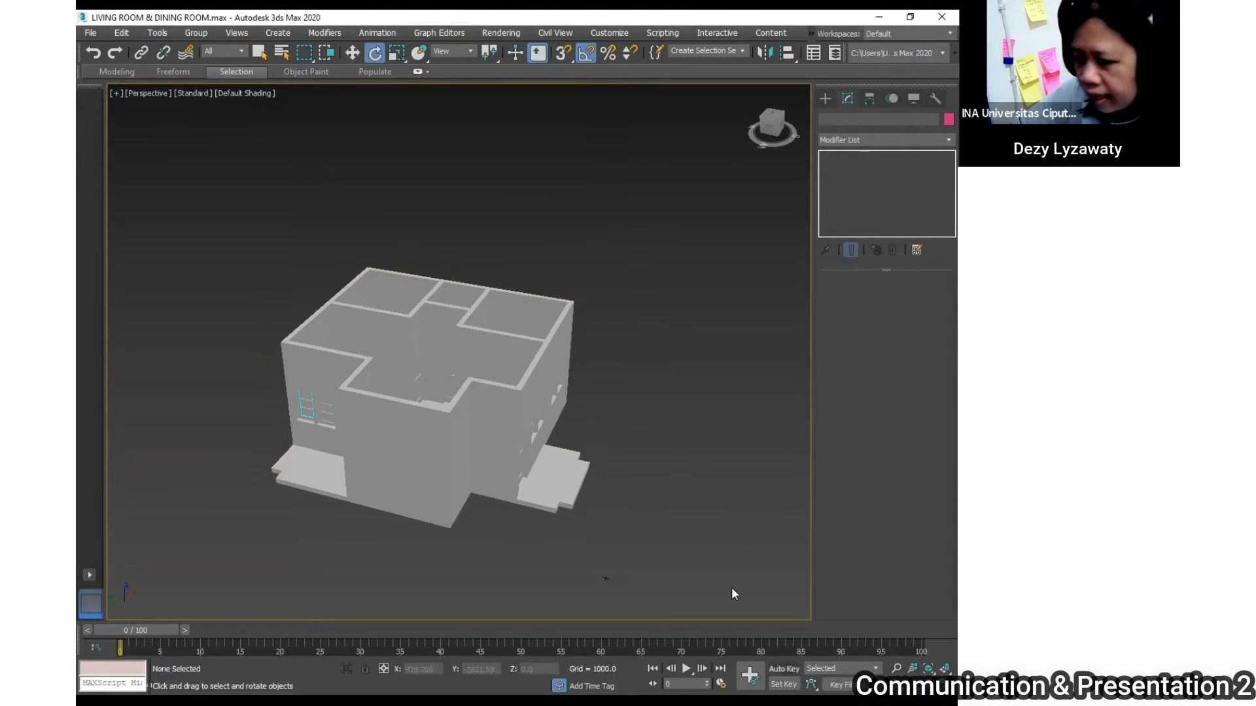
key(ctrl+r)
drag(407, 449, 477, 462)
drag(637, 354, 489, 373)
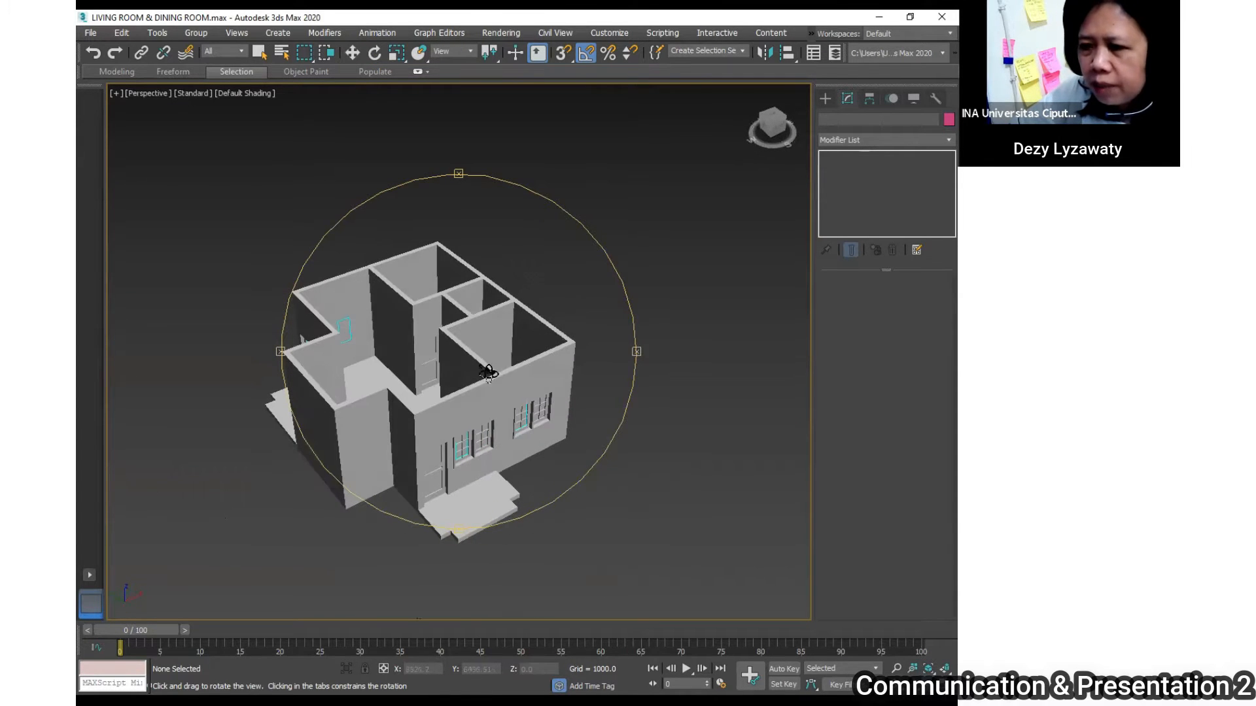
key(e)
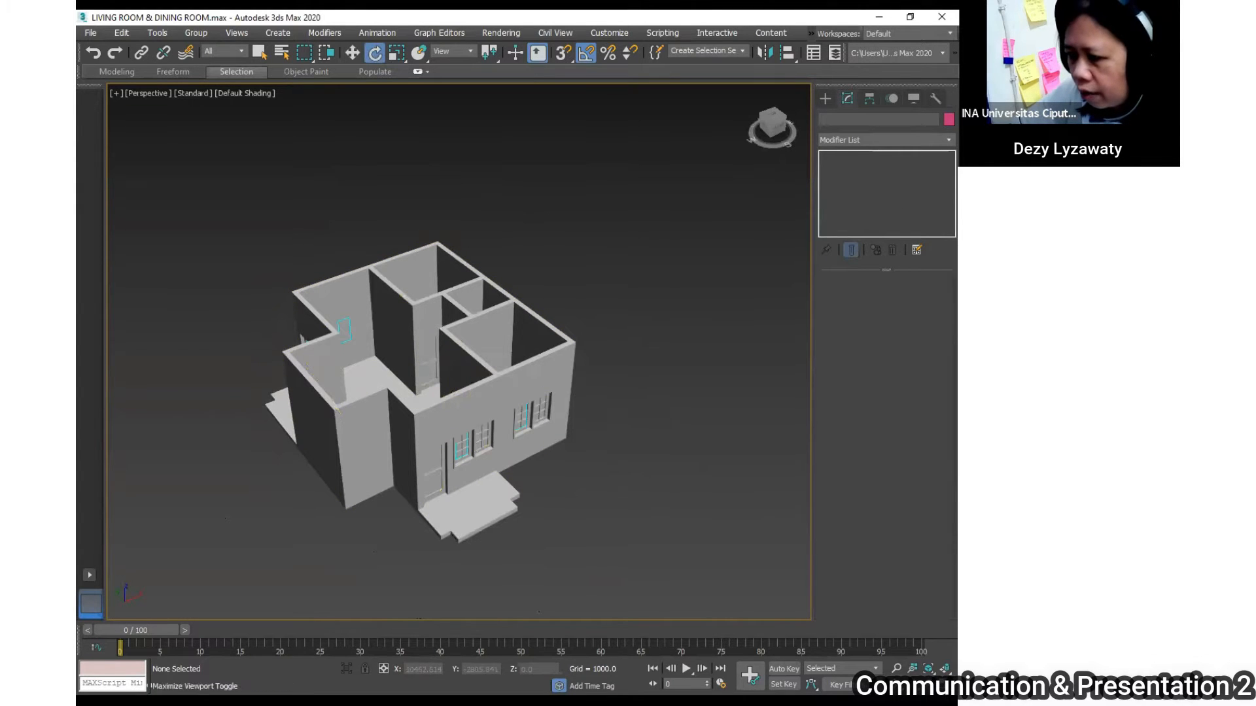
click(945, 668)
scroll(303, 258, up, 3)
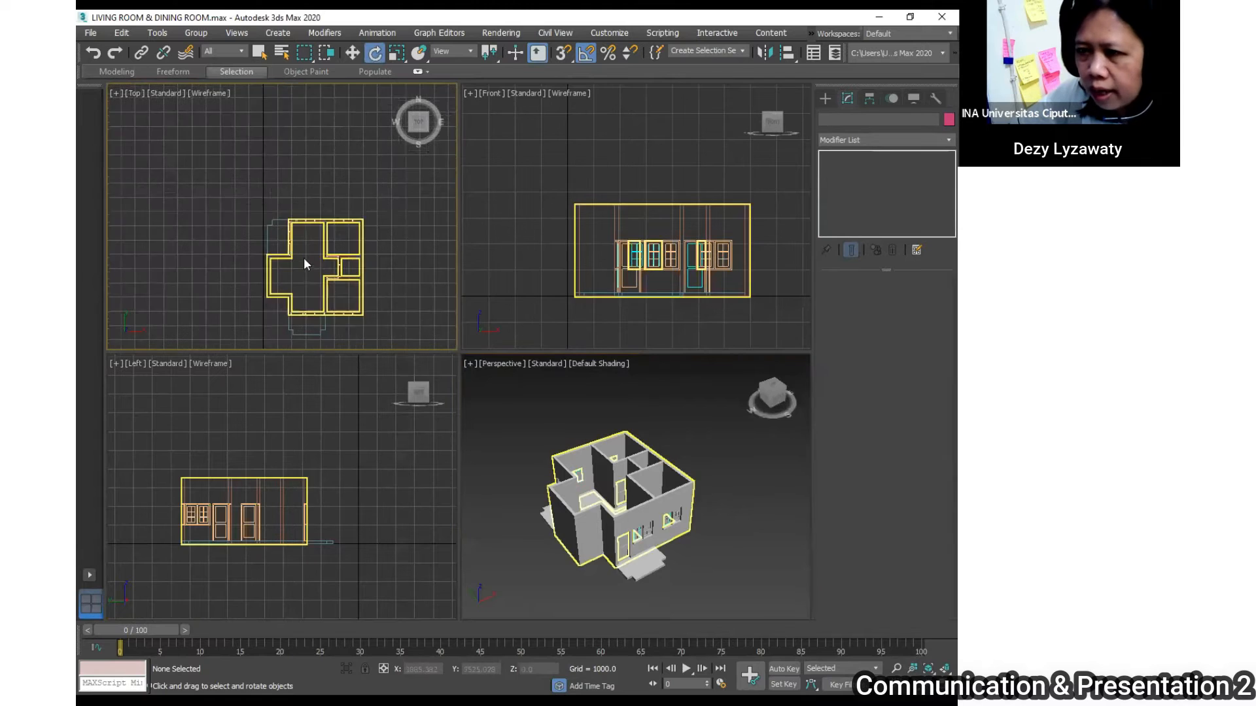
- Place a standard Target camera in the top view, aimed from the porch-side wall across the main room, and show its view in the perspective viewport
click(825, 98)
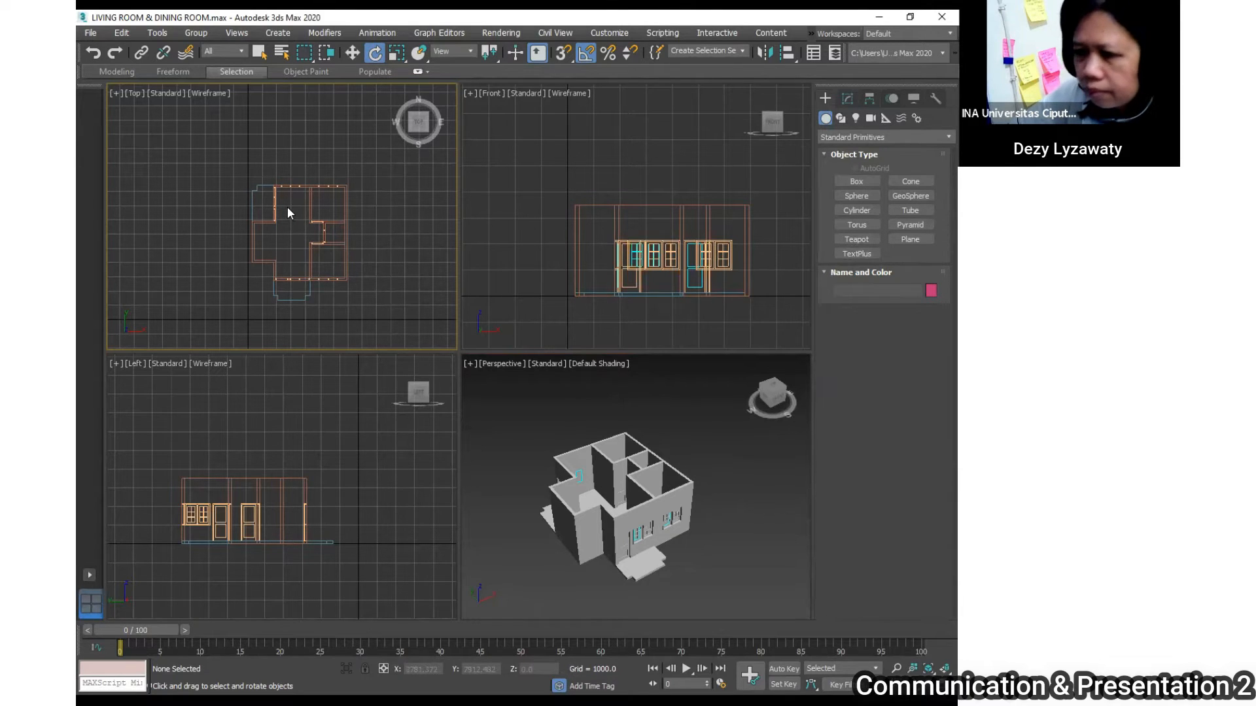
scroll(309, 268, up, 2)
scroll(323, 285, up, 2)
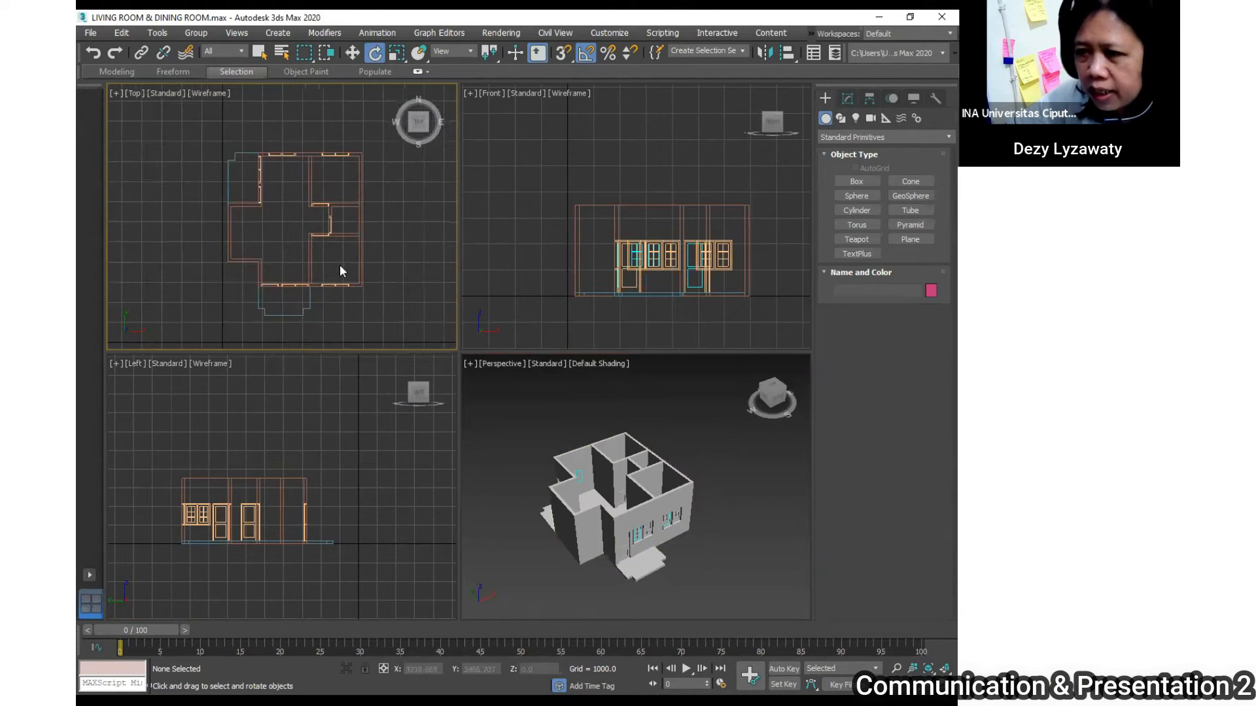
click(870, 119)
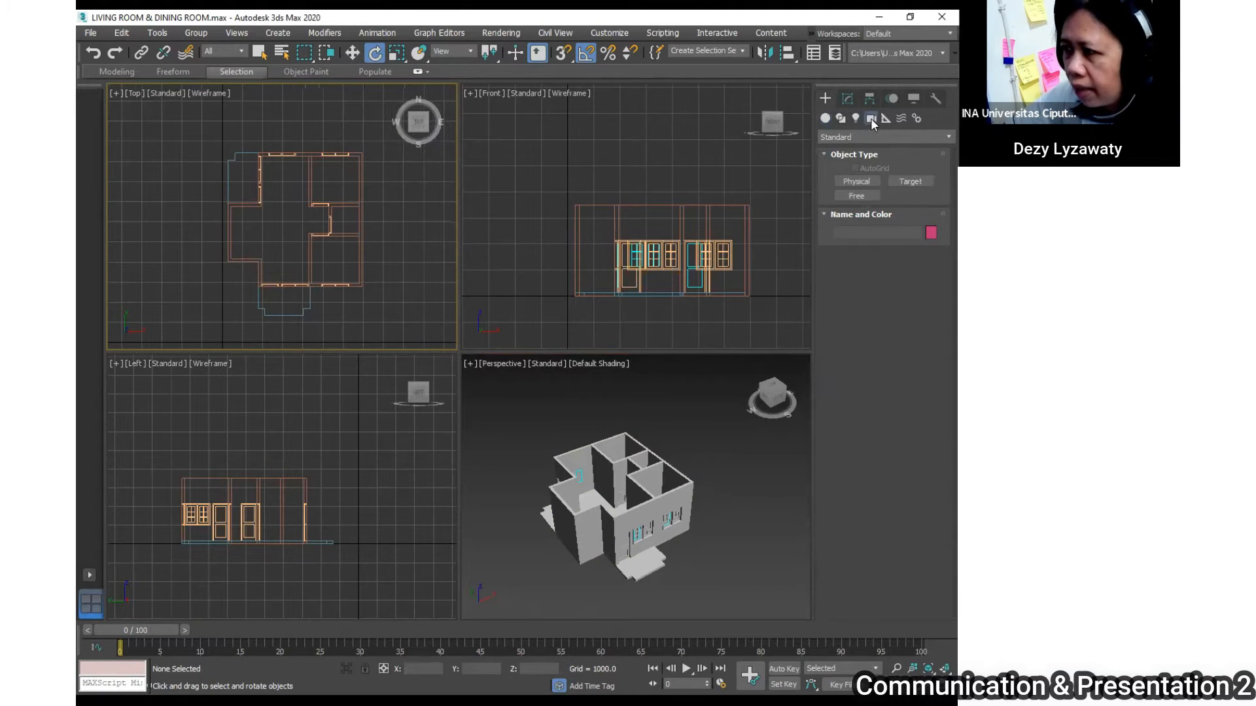
click(875, 138)
click(869, 152)
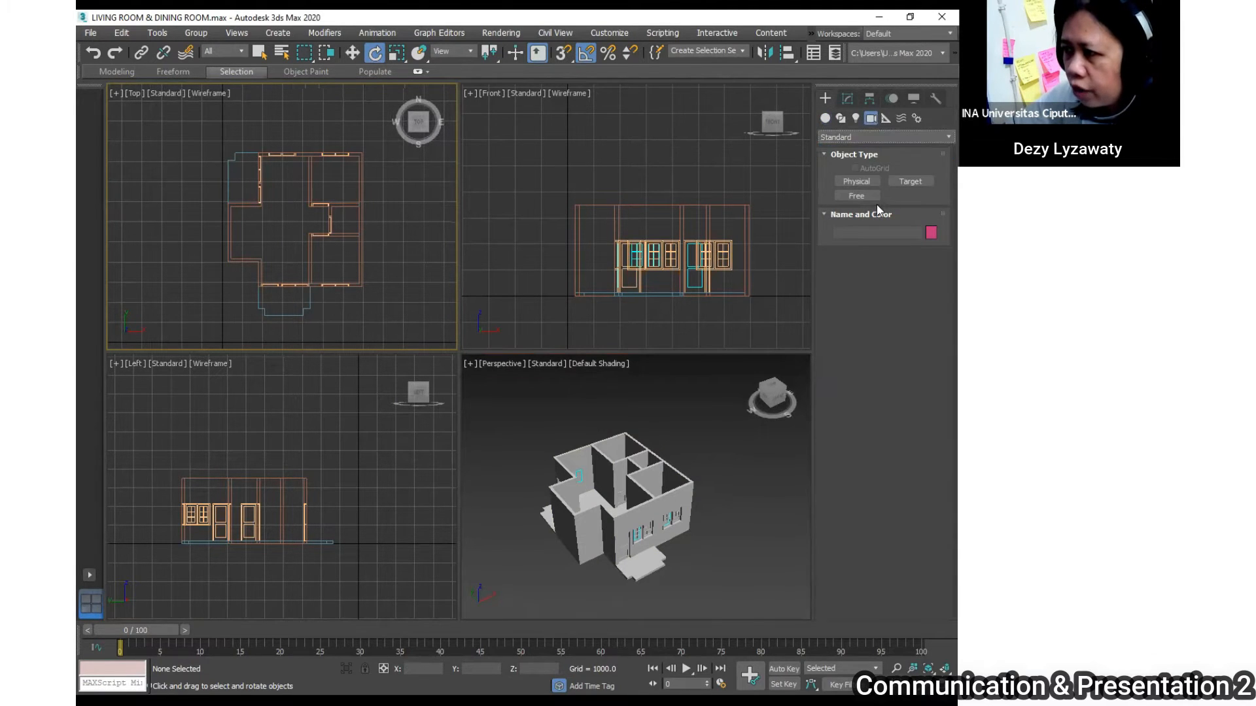
click(911, 182)
drag(304, 284, 255, 169)
click(541, 390)
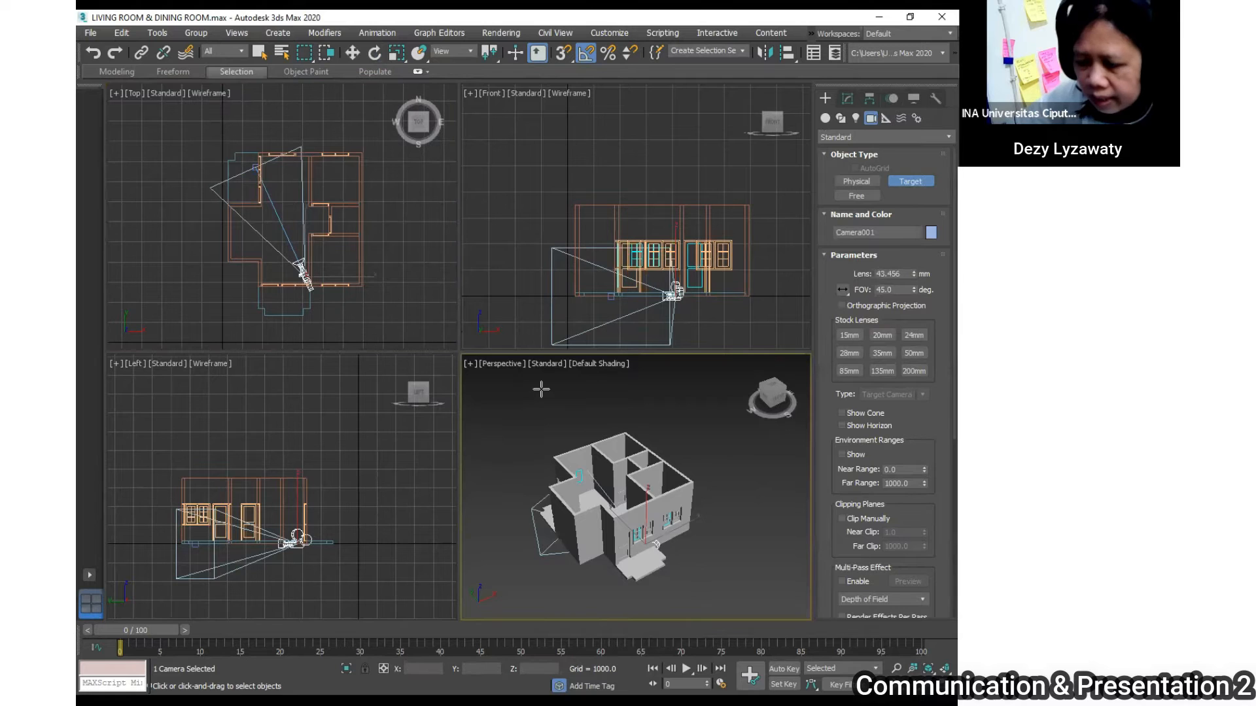
key(c)
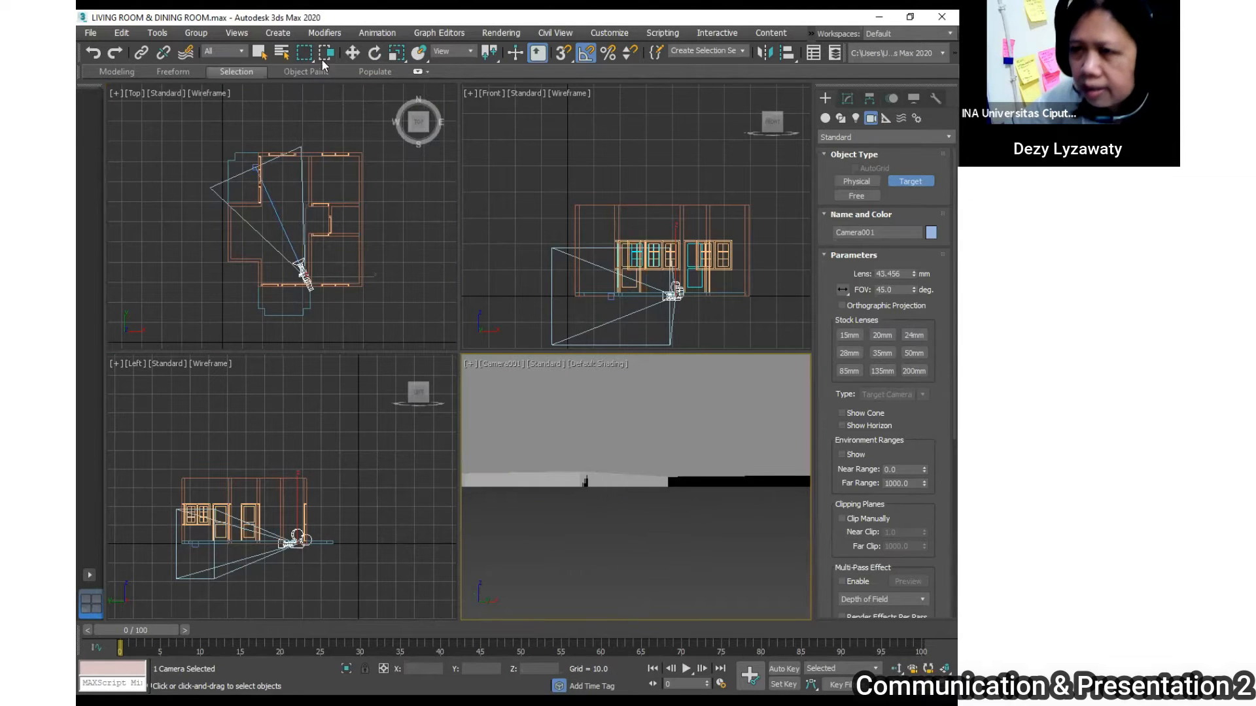
- Raise the camera's target vertically in the front view to a Z of about 2964
click(350, 55)
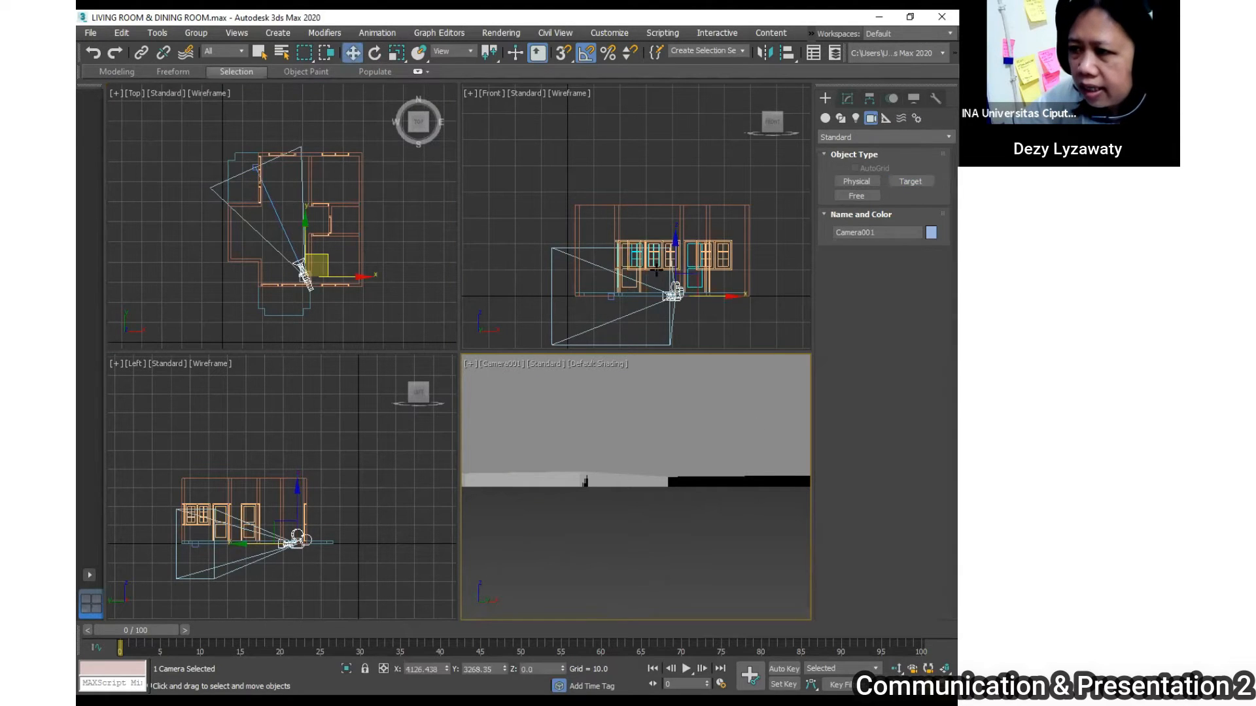
click(611, 298)
click(620, 323)
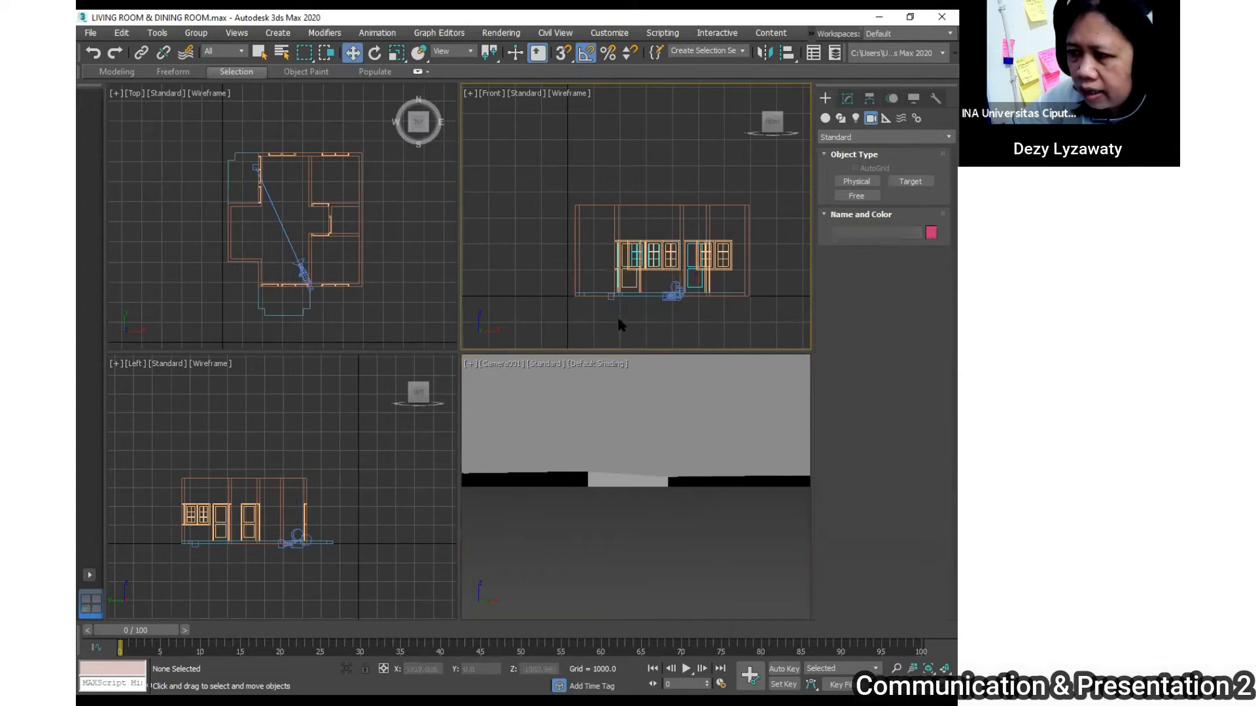
drag(611, 297, 616, 180)
scroll(282, 270, up, 8)
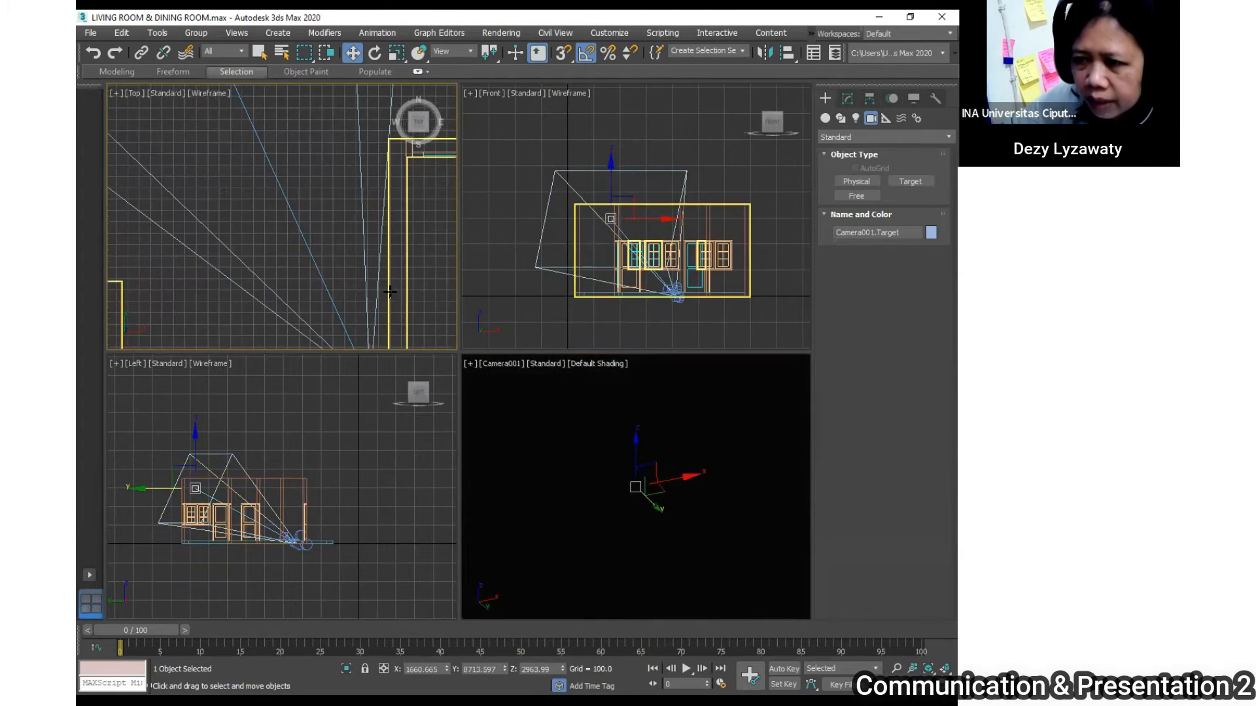
- Move the camera sideways to about X 3831 and raise it to about Z 932
scroll(375, 252, down, 3)
click(385, 243)
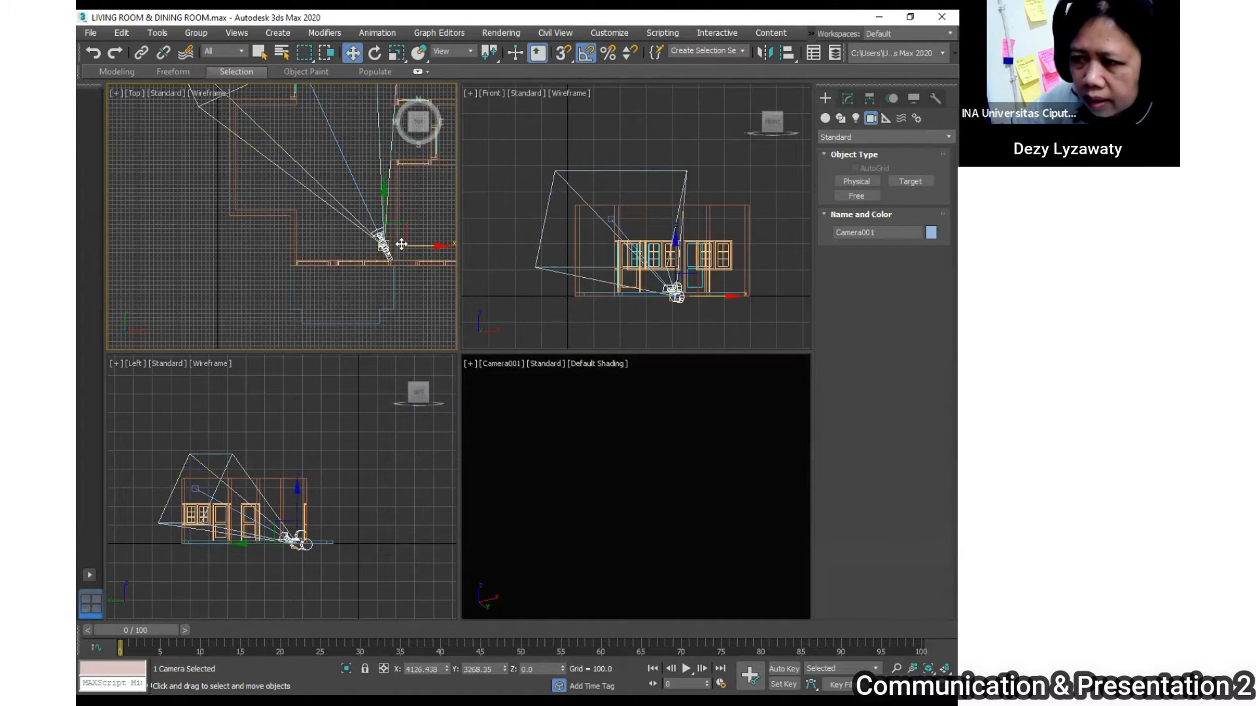
drag(389, 245, 370, 247)
middle_click(659, 310)
drag(659, 310, 667, 254)
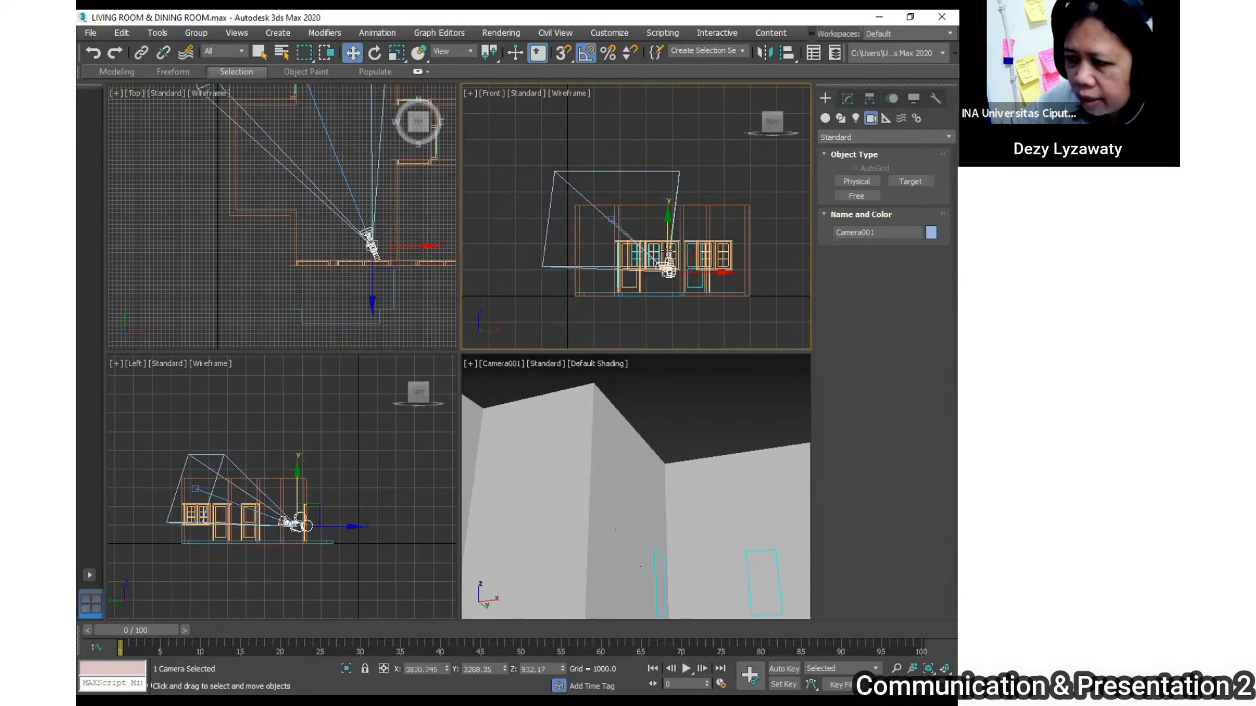
- Lower the camera's target to window height and move the camera back to about X 4255, Y 2928
click(610, 219)
drag(608, 180, 606, 215)
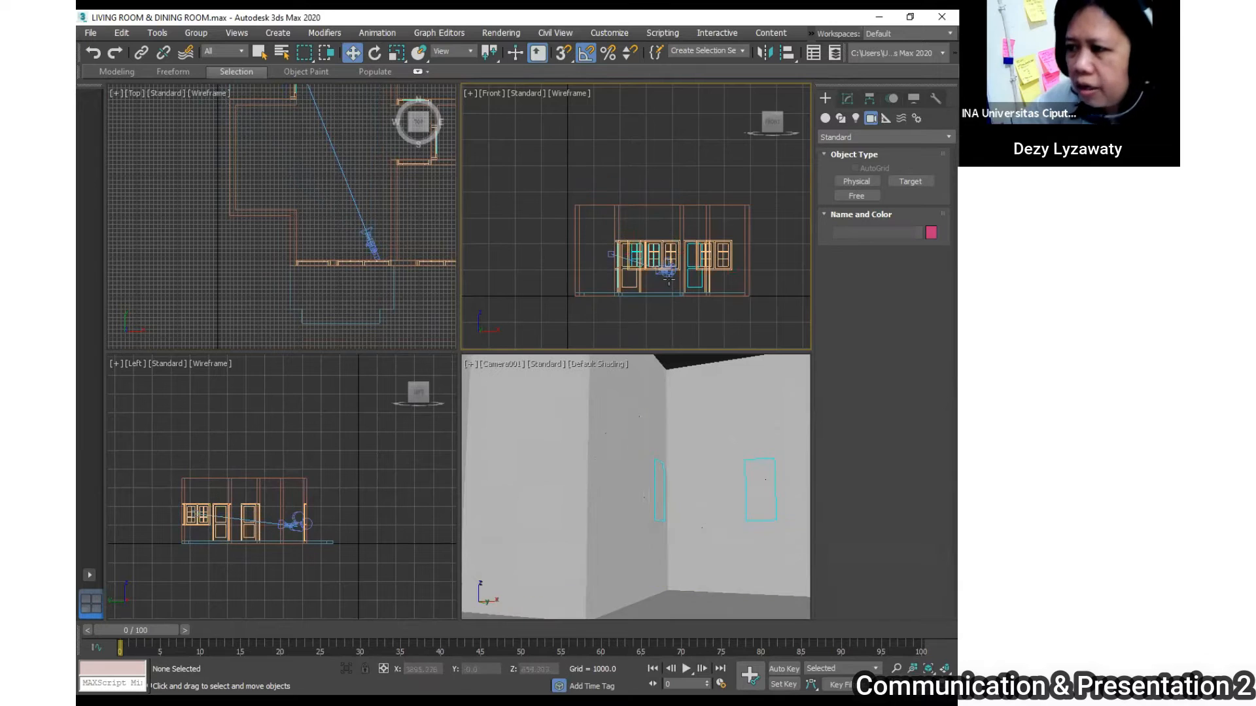
click(667, 269)
click(378, 242)
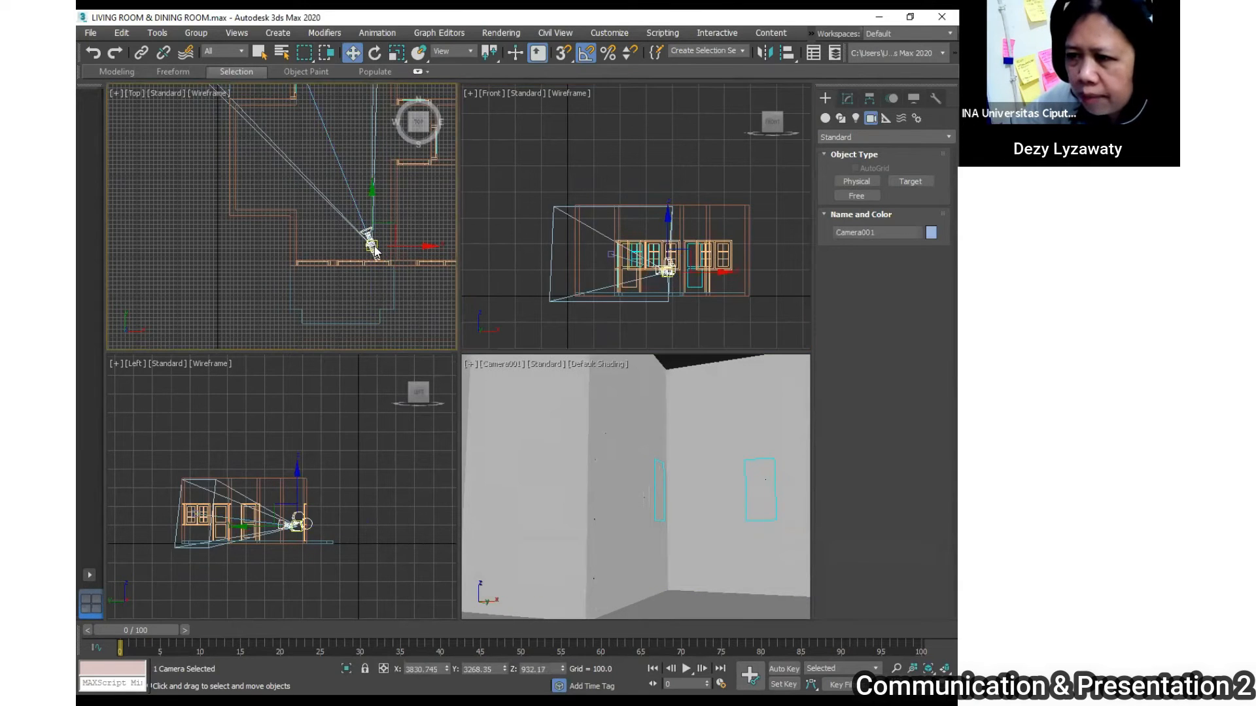
drag(396, 239, 410, 250)
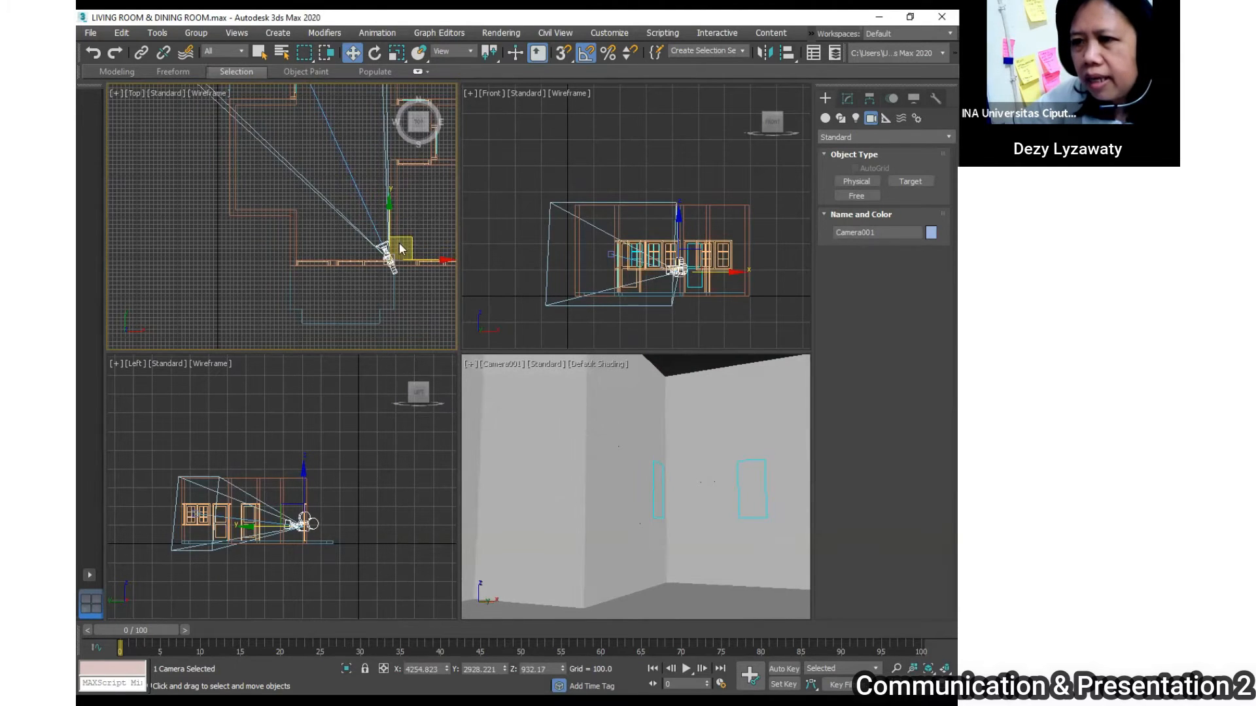
- Widen the camera's field of view by setting its lens to about 38.456 mm
click(422, 230)
scroll(418, 236, down, 5)
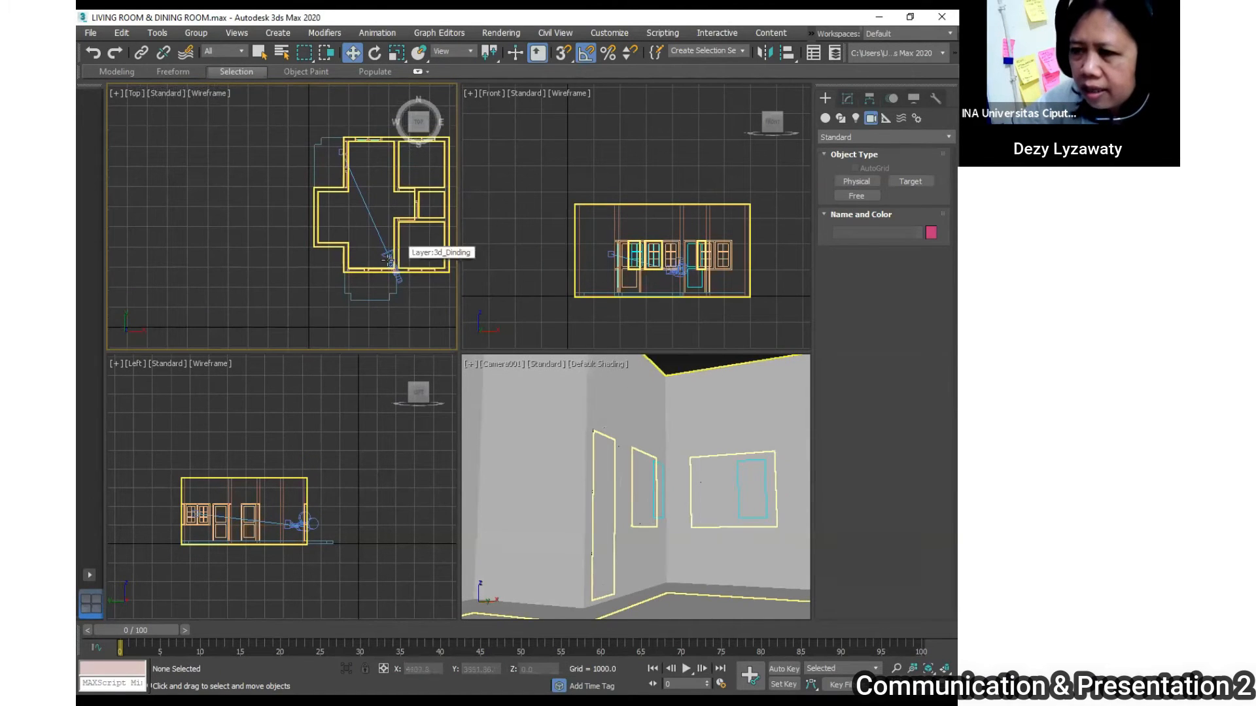
click(390, 258)
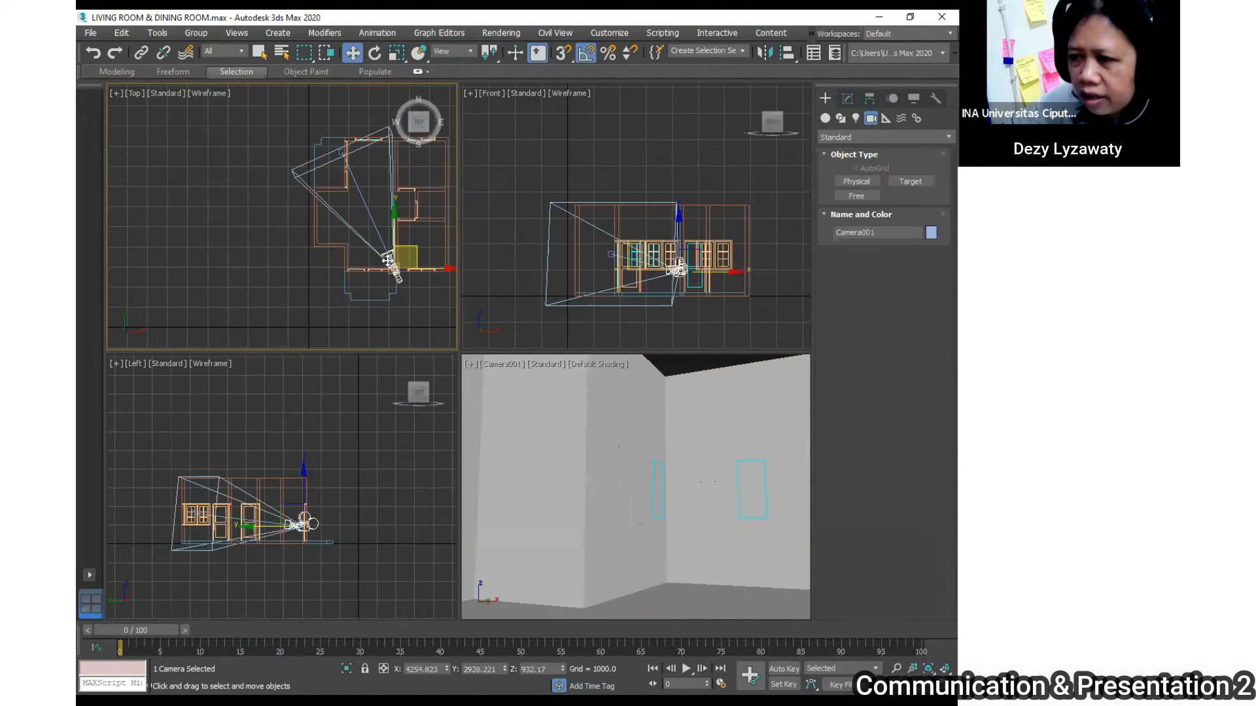
click(846, 99)
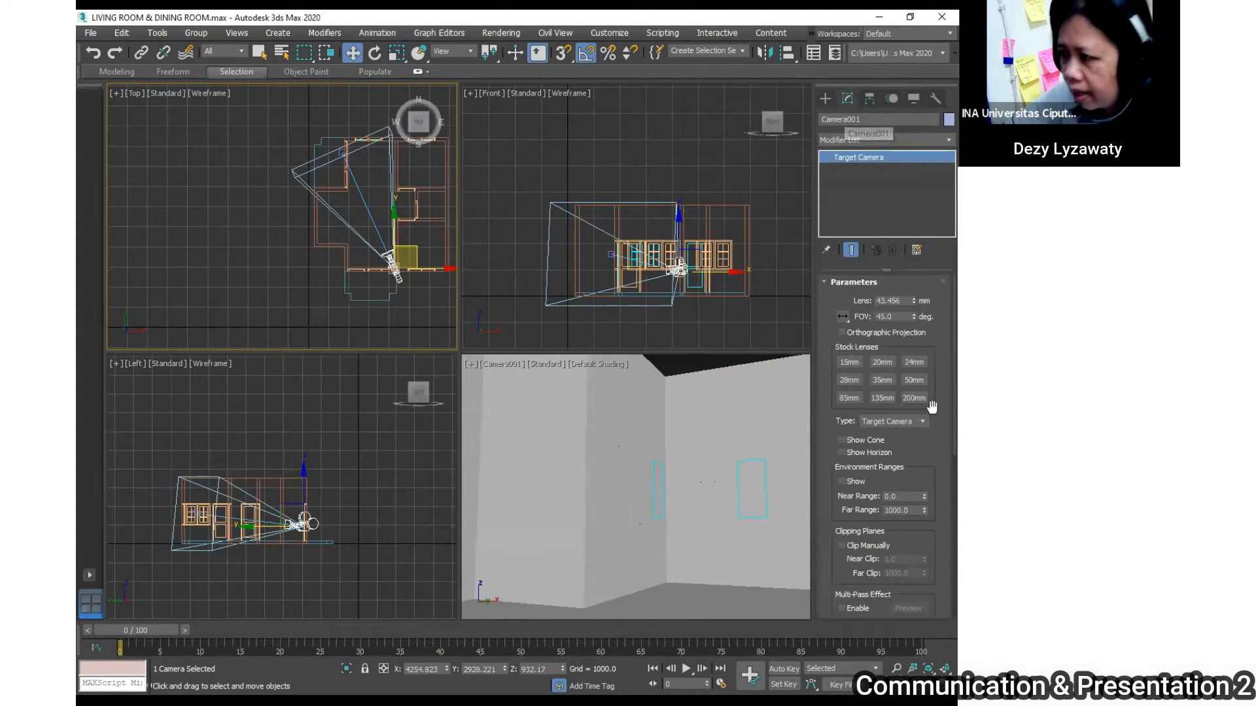
mouse_move(915, 301)
mouse_down()
mouse_move(914, 285)
mouse_move(914, 315)
mouse_move(915, 303)
mouse_up()
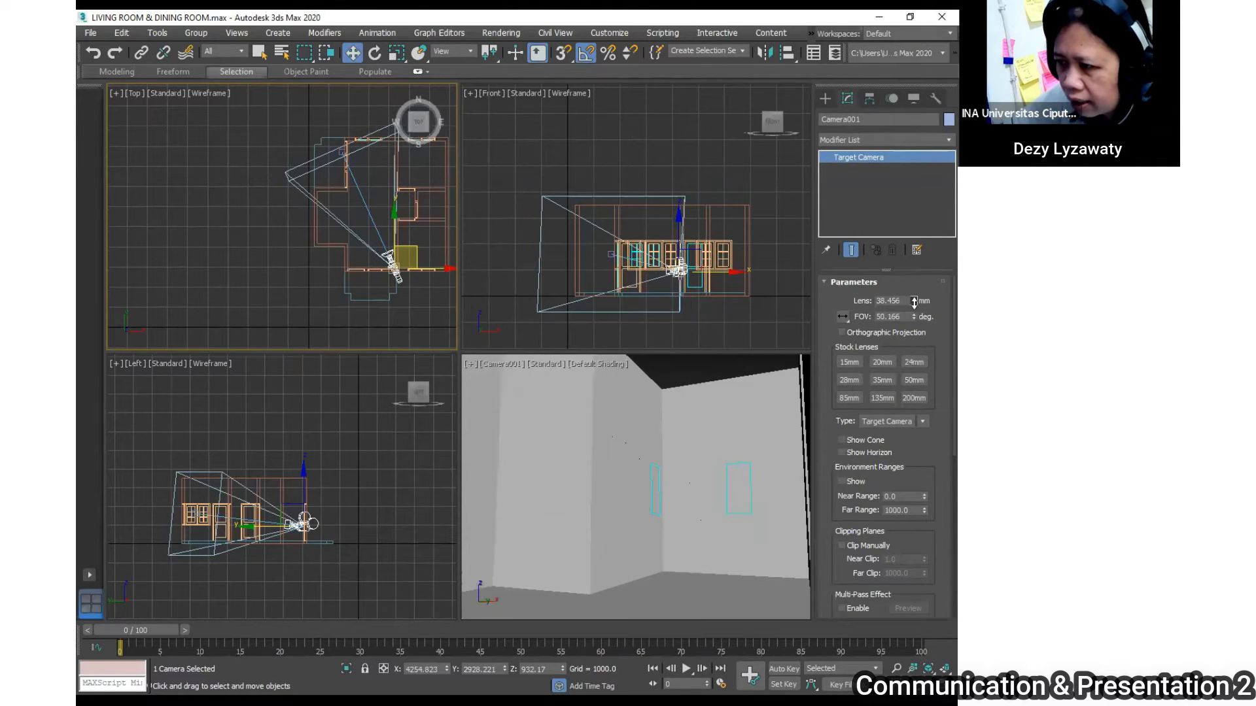
click(515, 323)
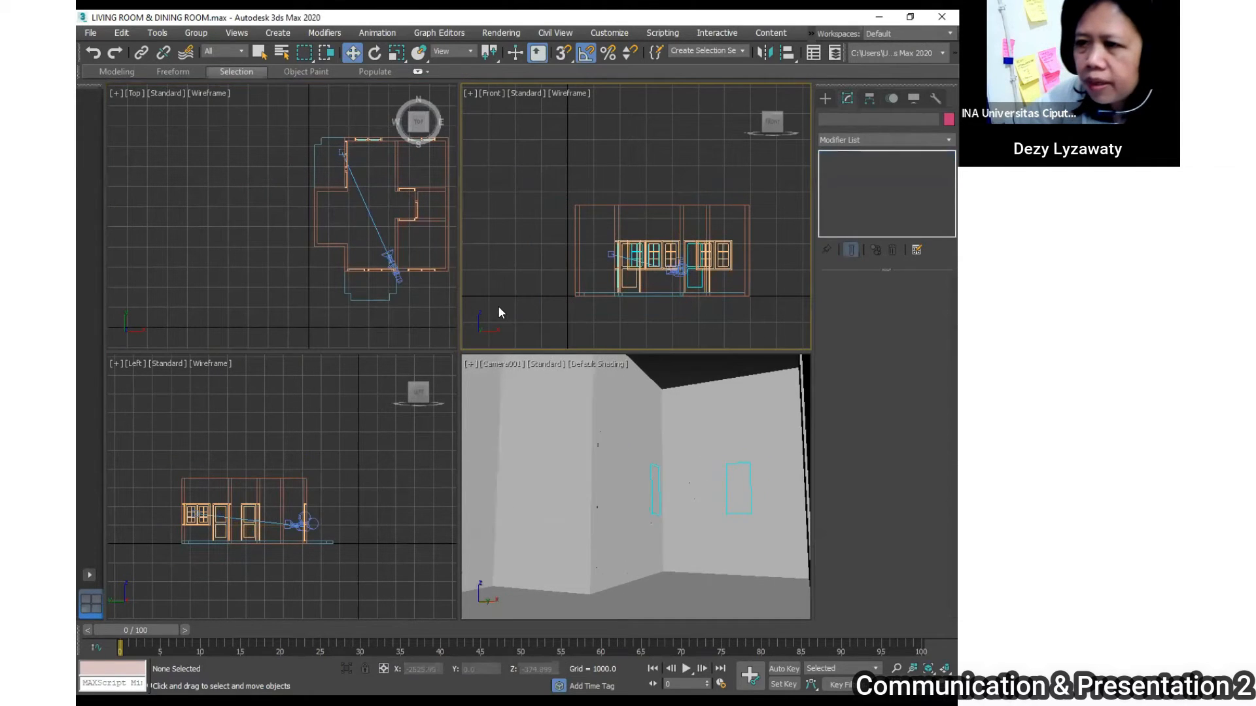
click(392, 264)
click(422, 310)
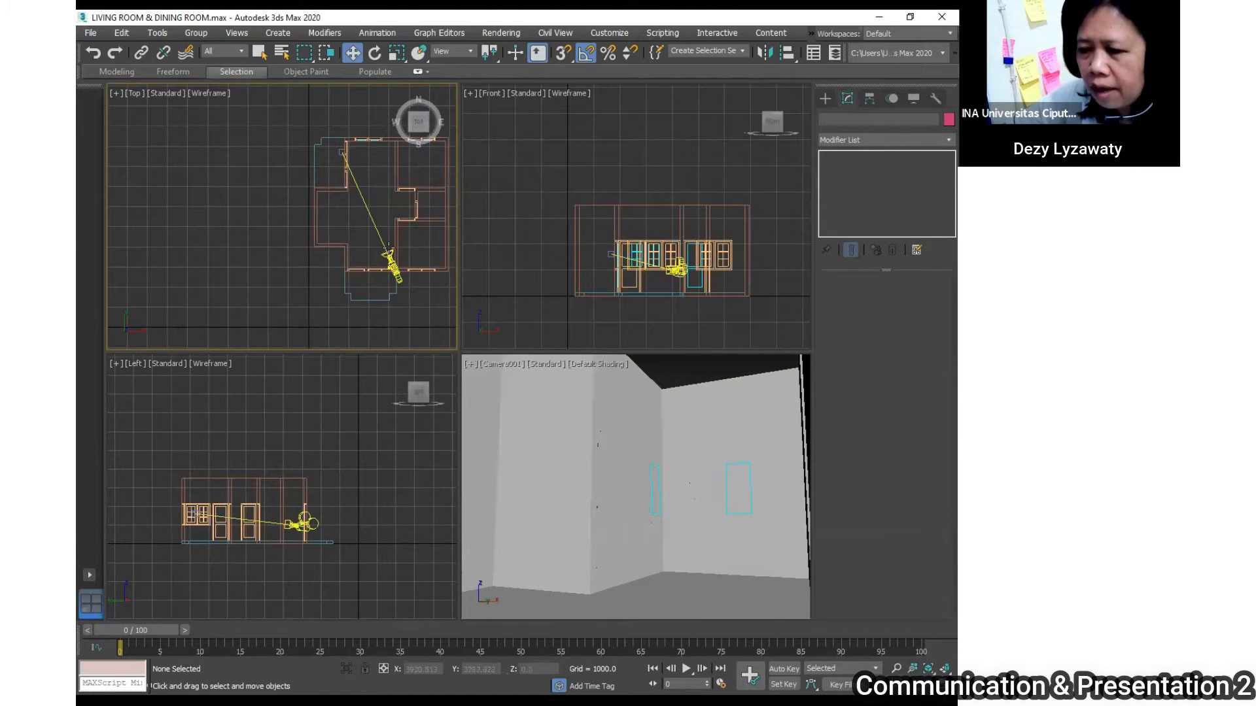
click(557, 390)
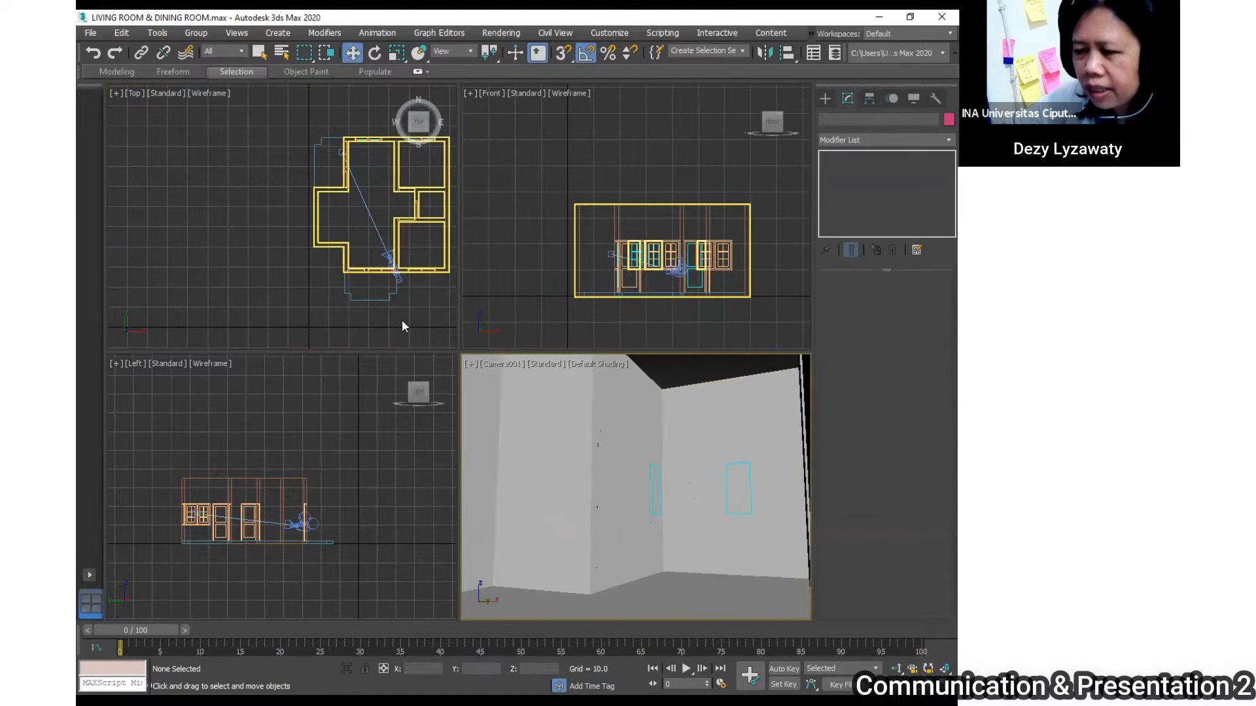
click(403, 321)
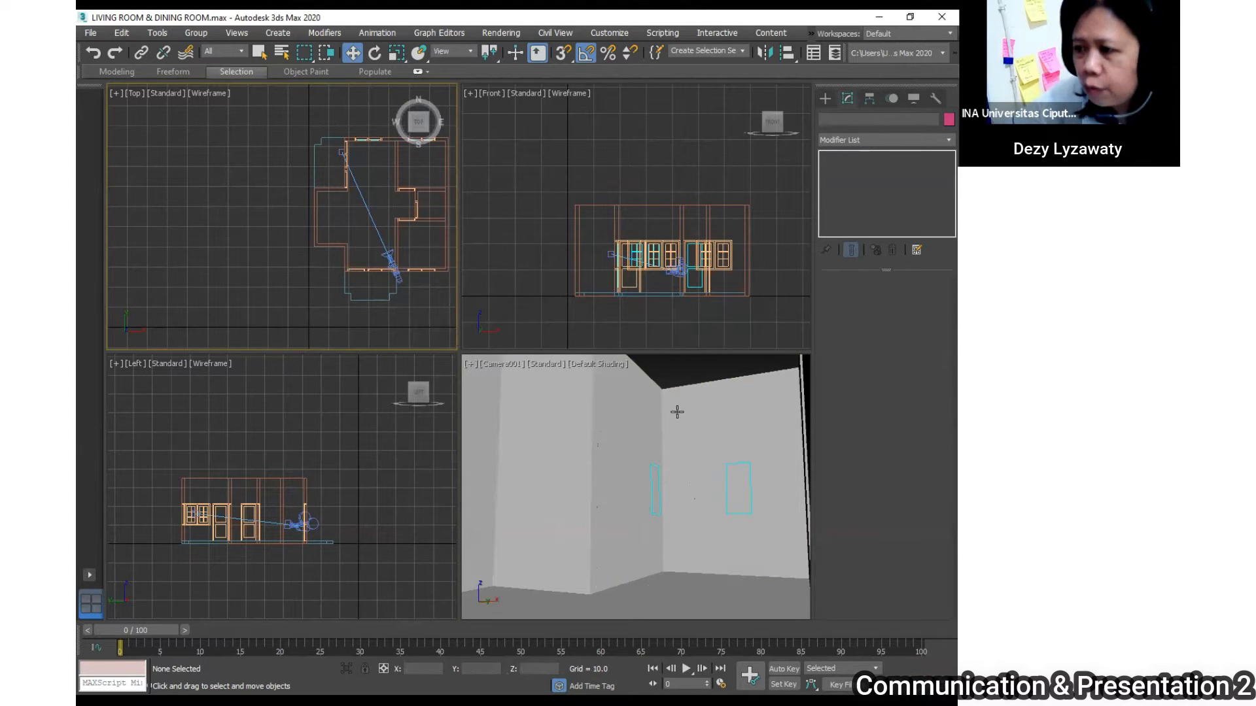
click(332, 452)
- Switch the camera viewport to a Perspective view showing the whole house from outside and maximize it
right_click(625, 406)
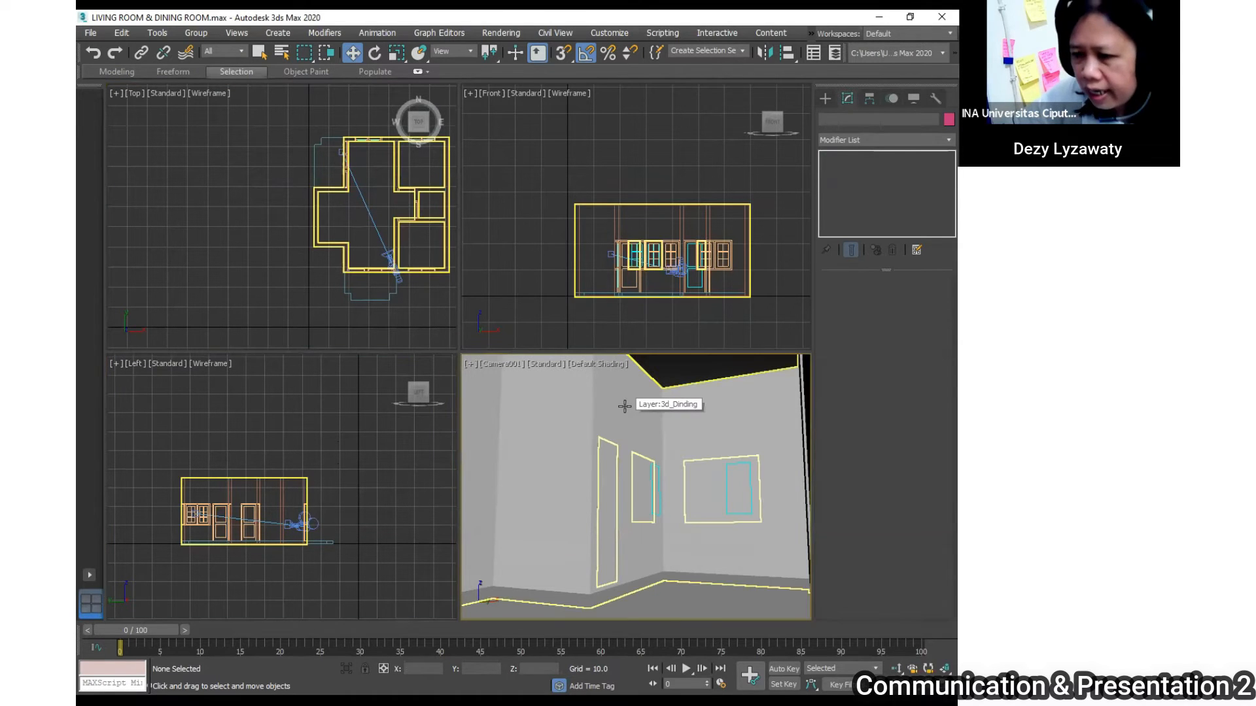
key(p)
scroll(610, 410, down, 5)
scroll(609, 411, down, 5)
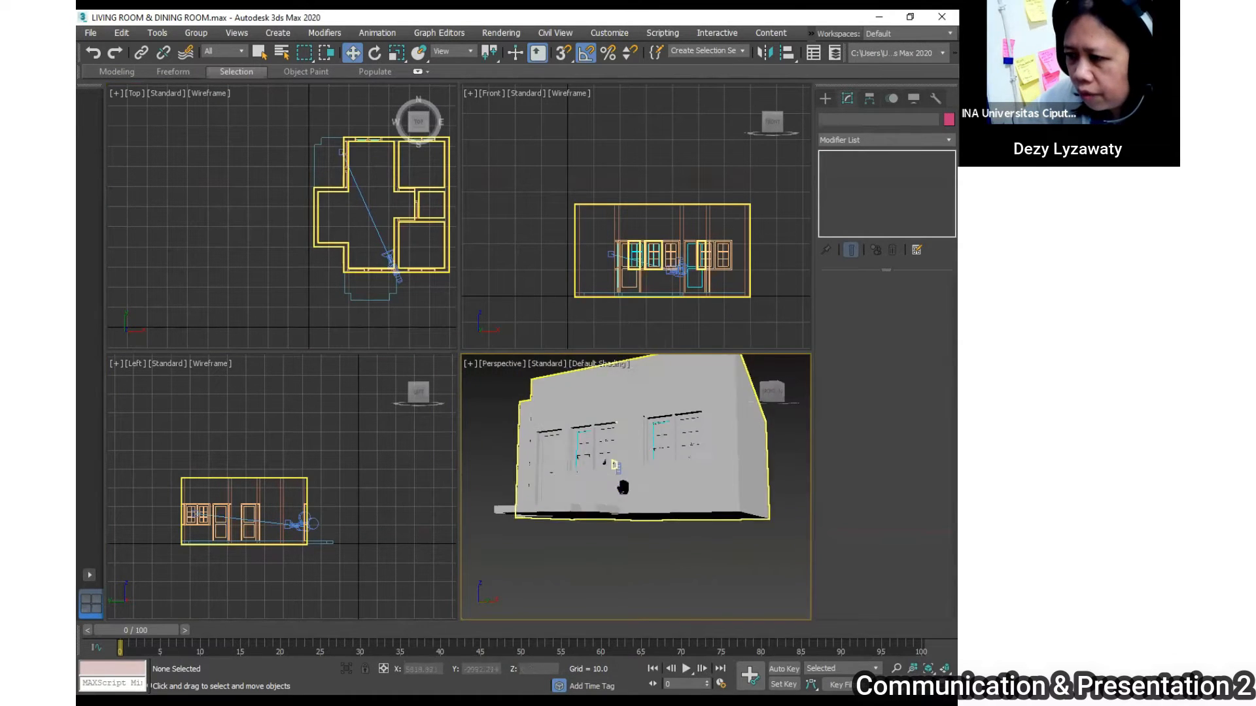
key(ctrl+r)
drag(546, 482, 620, 508)
drag(636, 396, 681, 492)
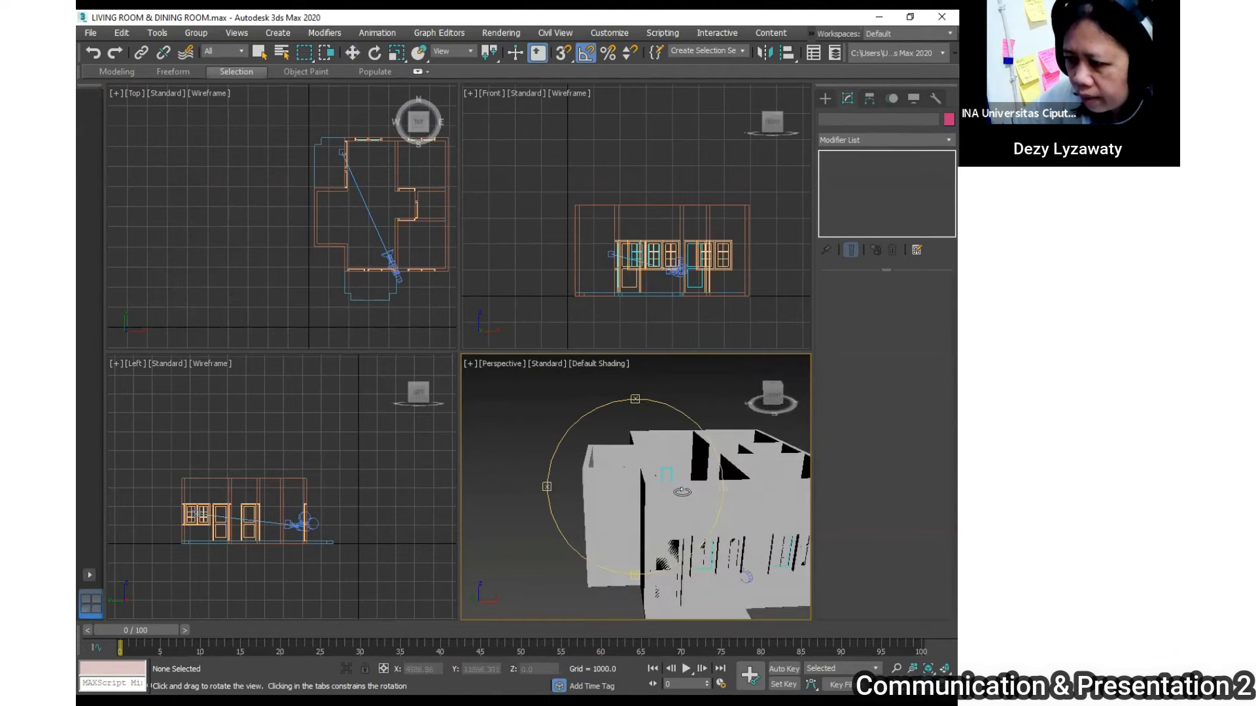
right_click(681, 494)
middle_drag(678, 496, 600, 463)
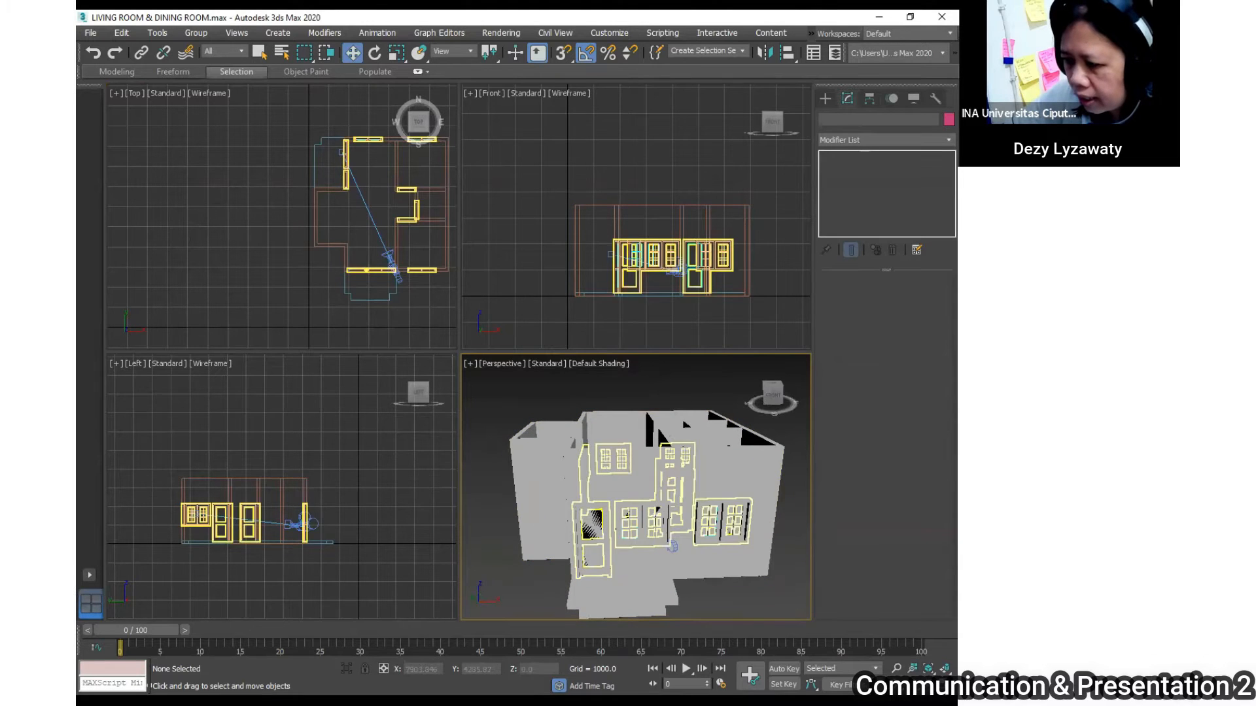
key(alt+w)
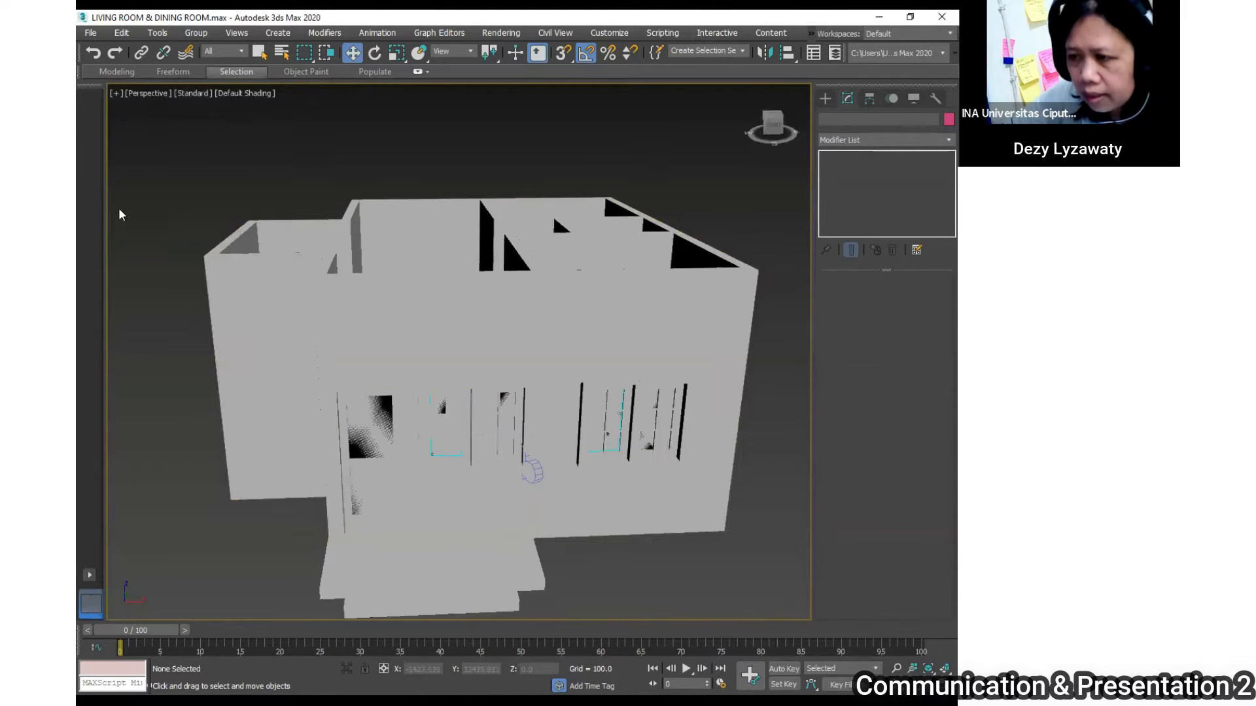
- Try the Hidden Line display style in the perspective view and return it to Default Shading
click(178, 93)
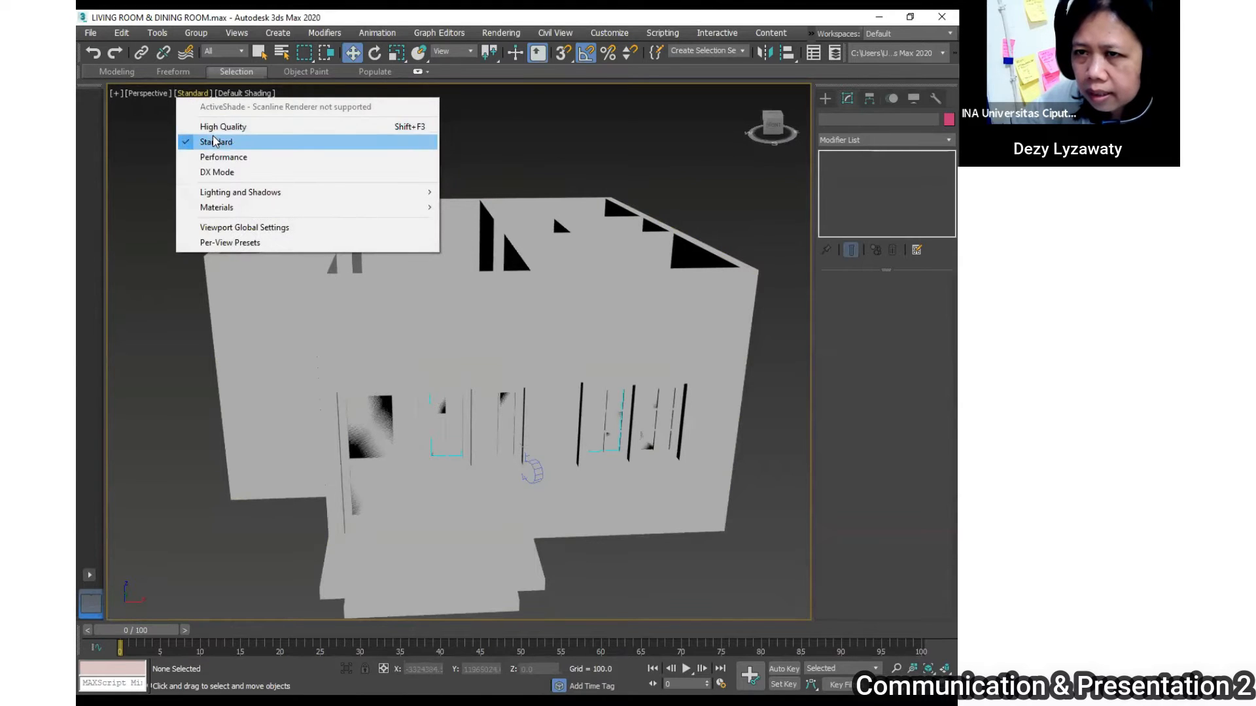
click(148, 93)
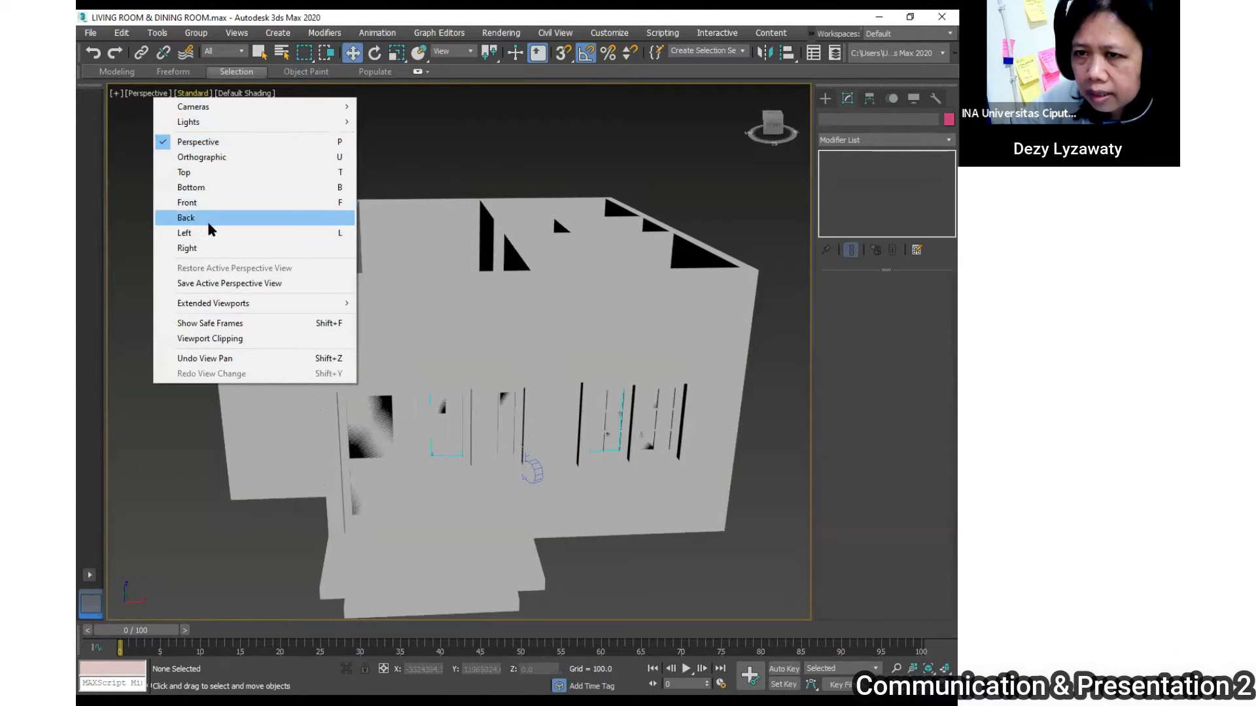
click(230, 94)
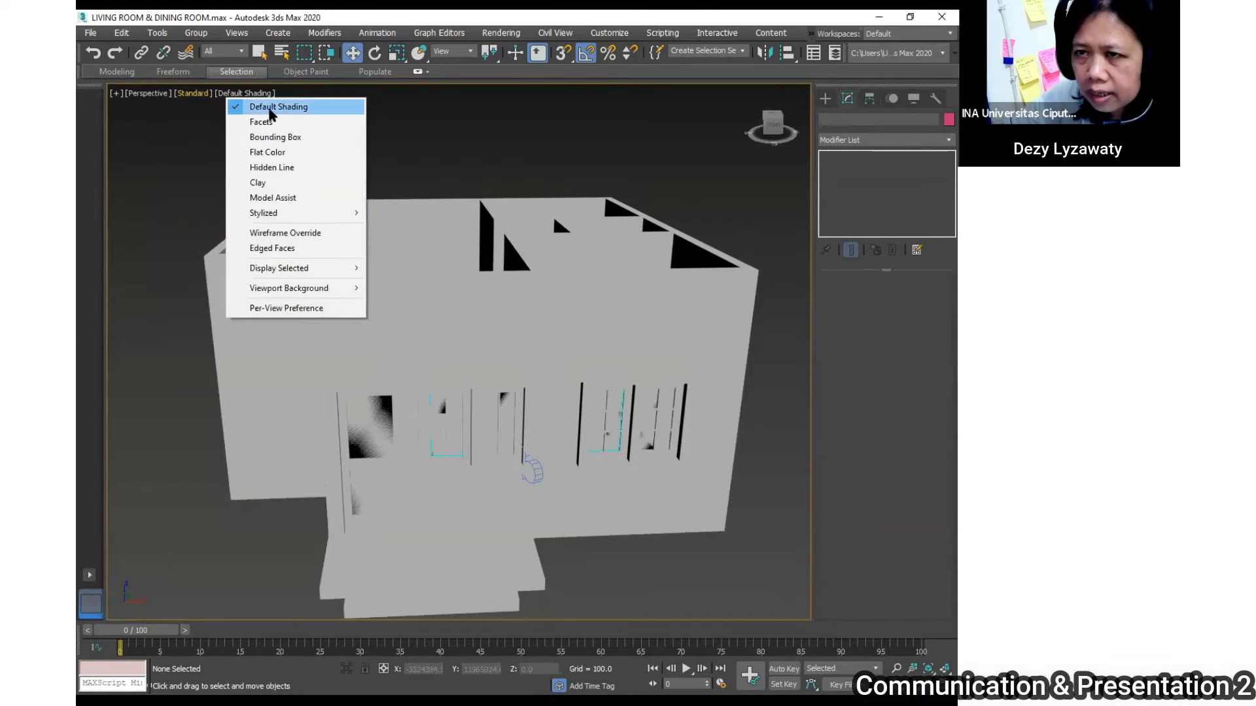
click(269, 108)
click(244, 95)
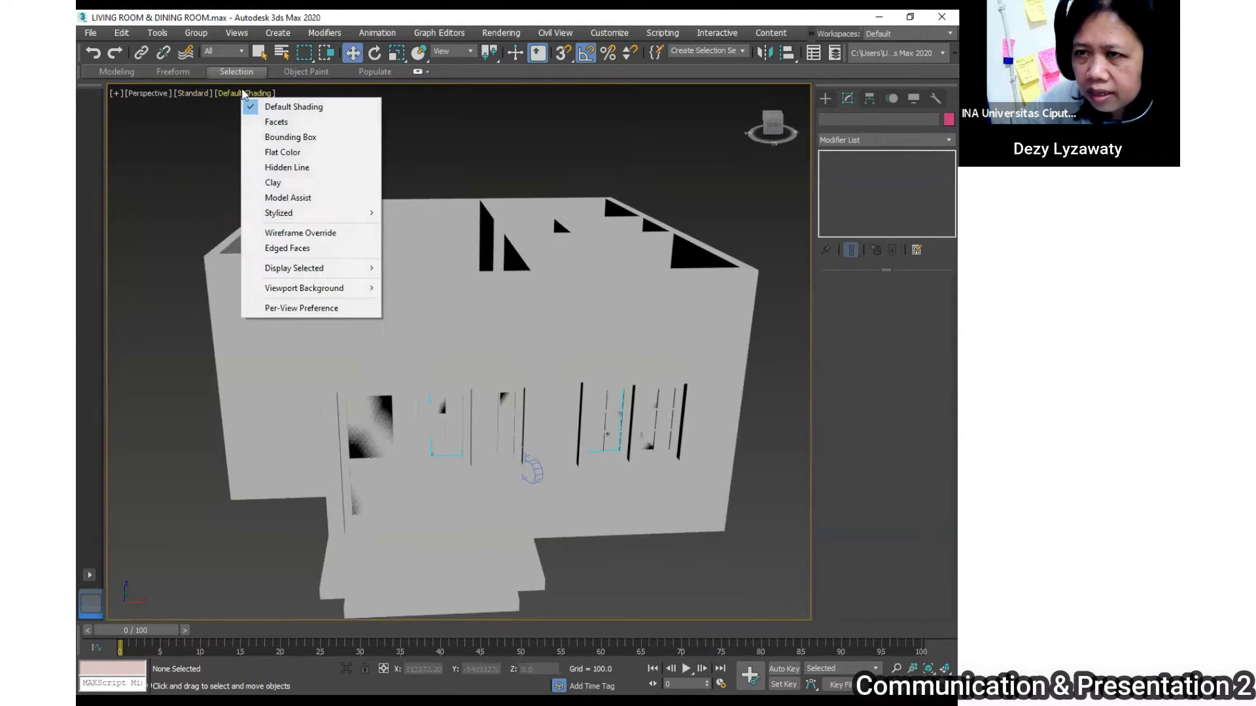
click(318, 168)
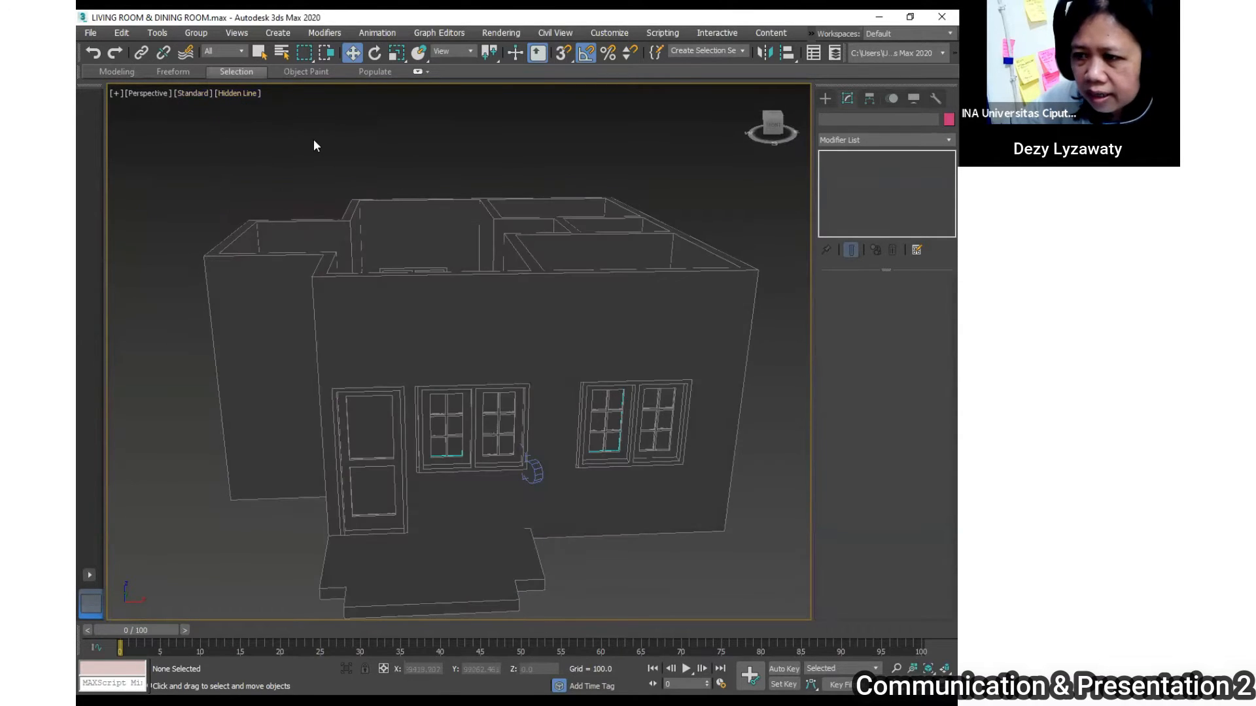
click(248, 95)
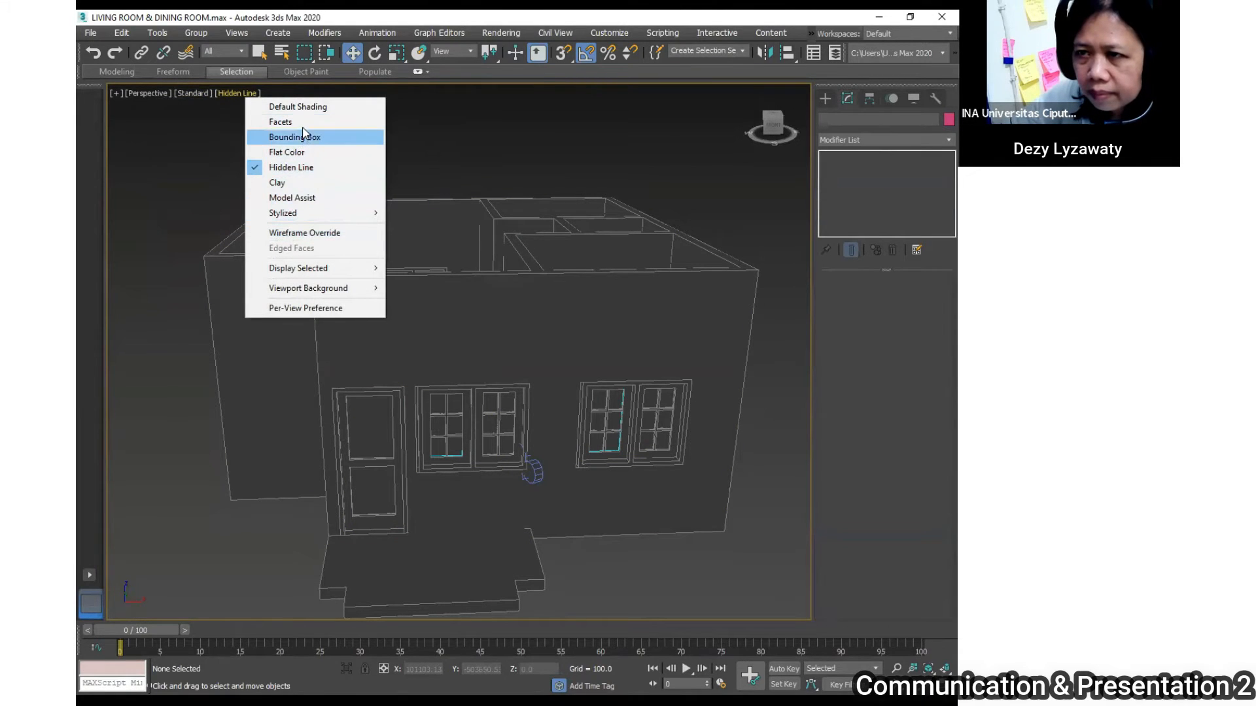
click(316, 106)
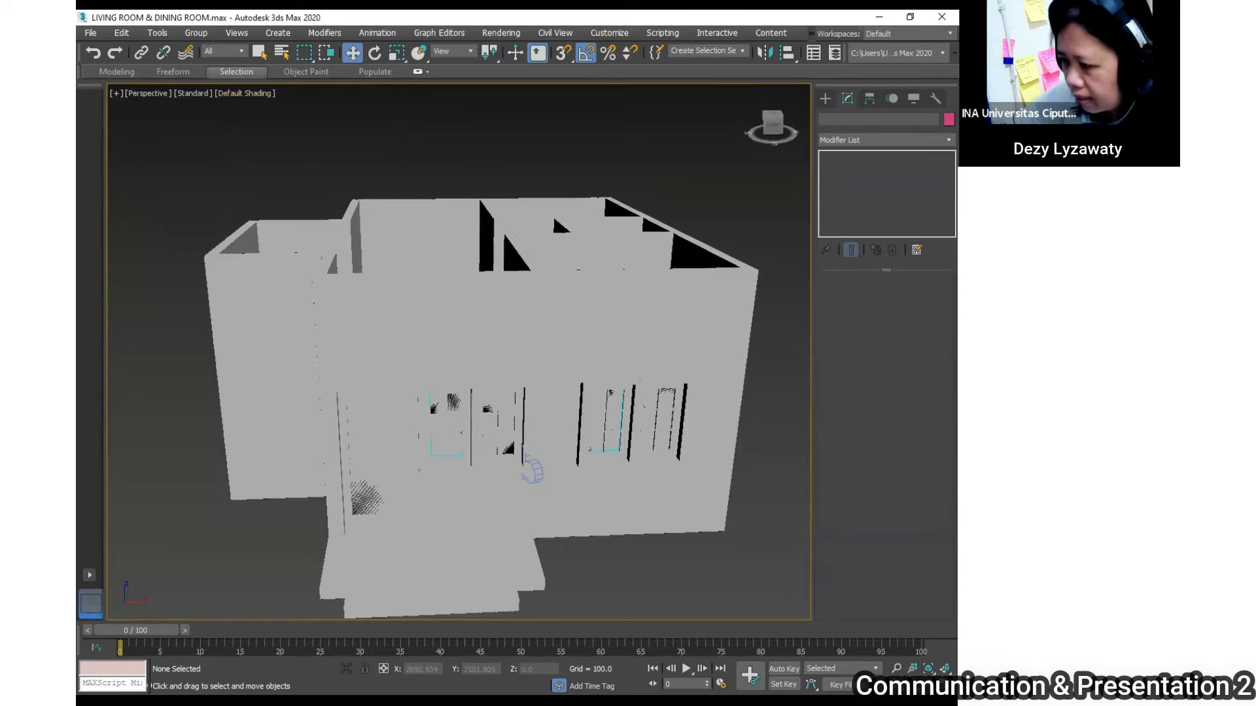
- Select the house's wall mesh in the perspective view
click(928, 684)
drag(392, 409, 359, 426)
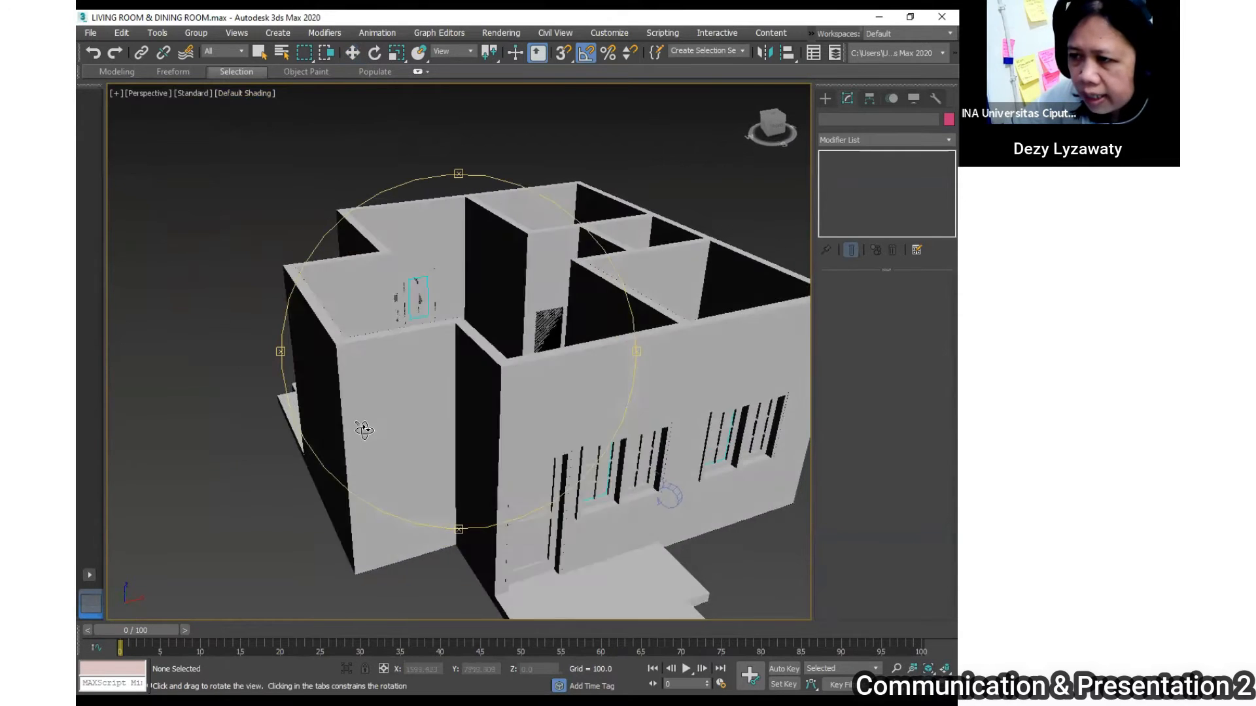
key(w)
scroll(418, 380, down, 5)
middle_drag(453, 371, 451, 376)
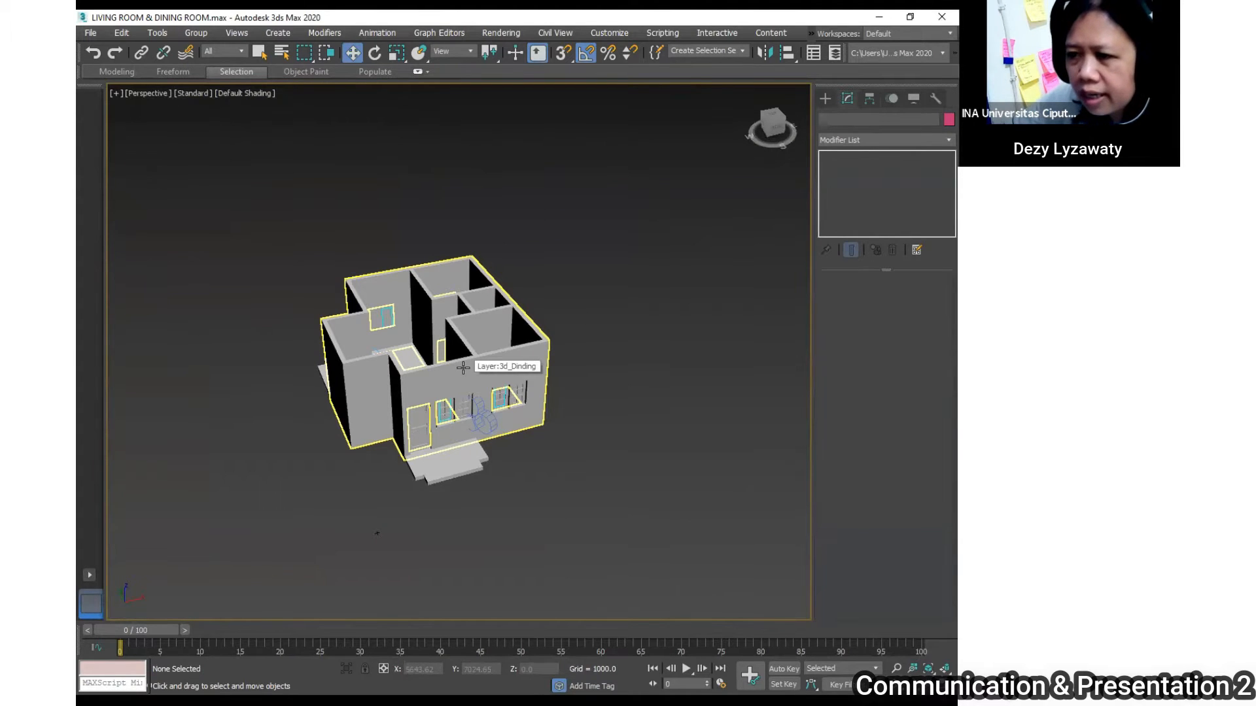
click(463, 368)
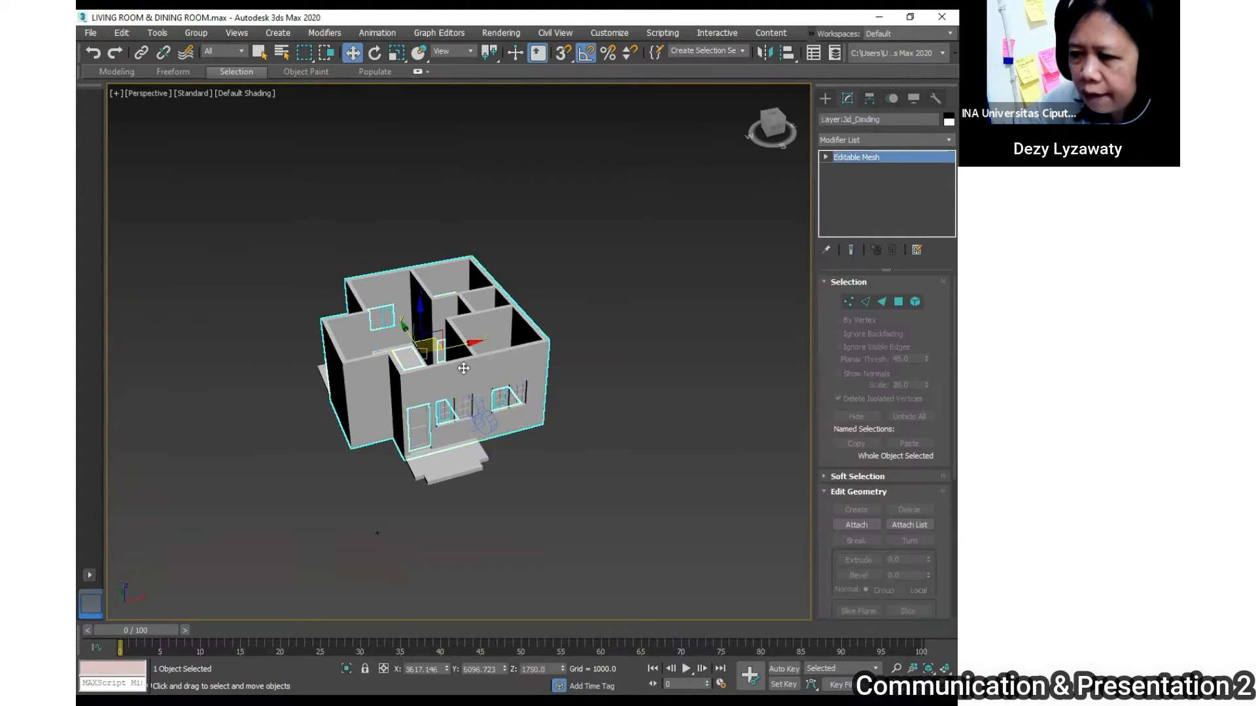
middle_drag(466, 366, 473, 370)
click(574, 381)
click(527, 389)
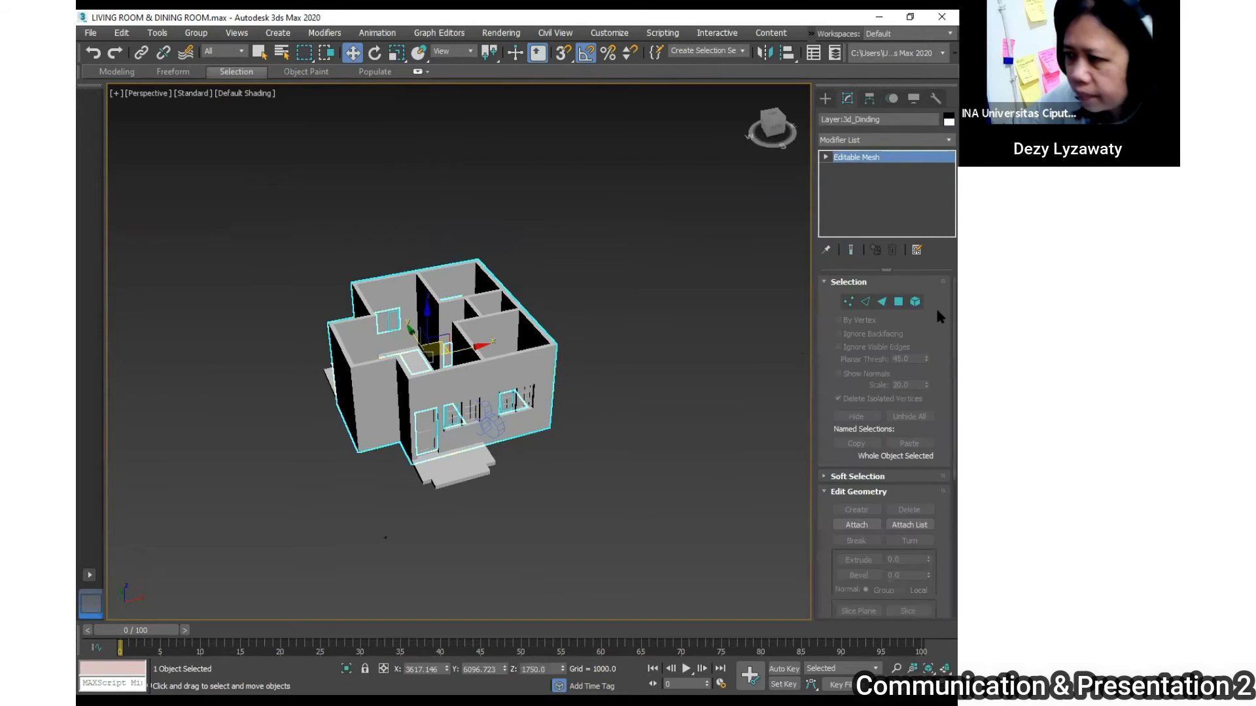
- Enter polygon editing on the wall mesh and pick front, side and interior wall faces one at a time to examine them
click(899, 301)
click(371, 384)
middle_drag(371, 385, 395, 396)
scroll(413, 364, up, 3)
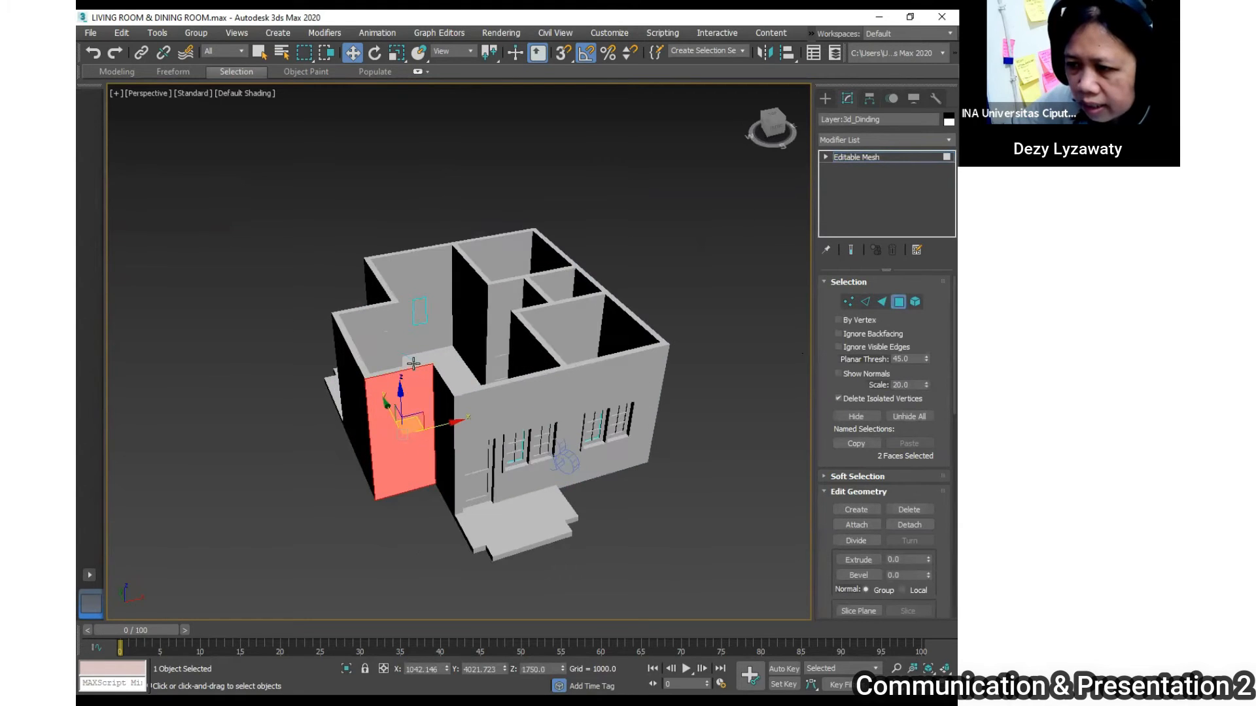
ctrl+click(413, 364)
click(476, 396)
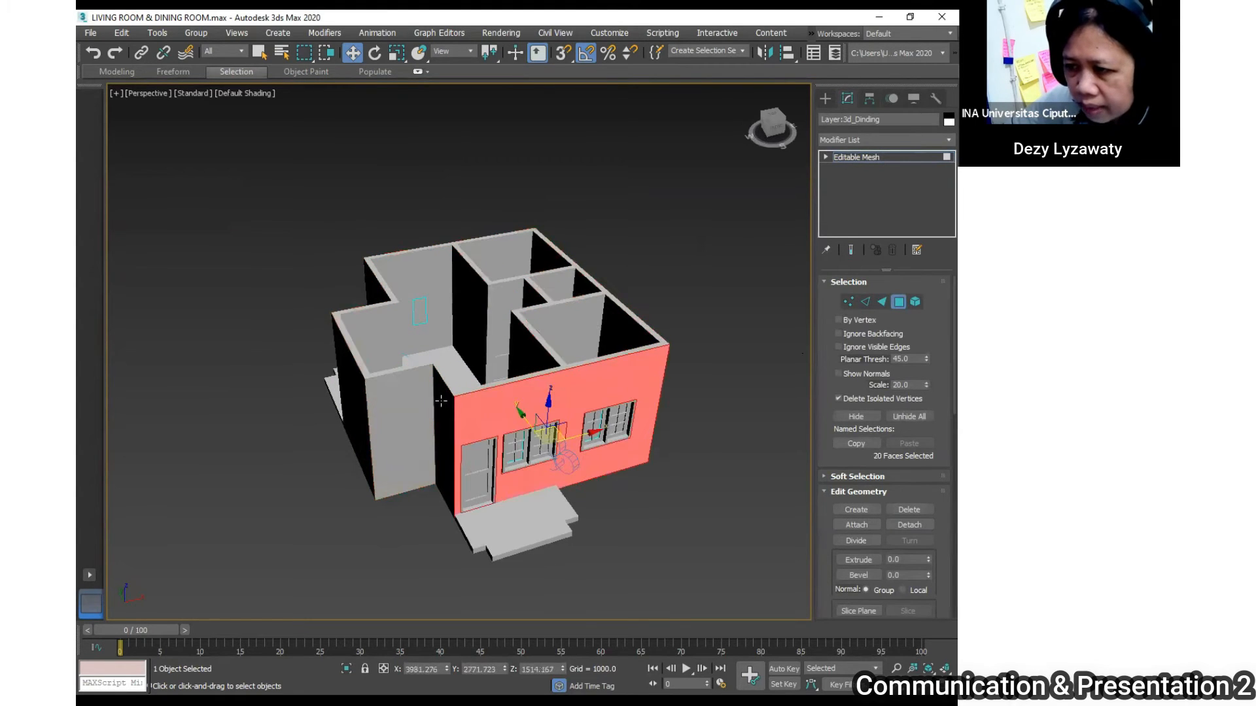
click(442, 401)
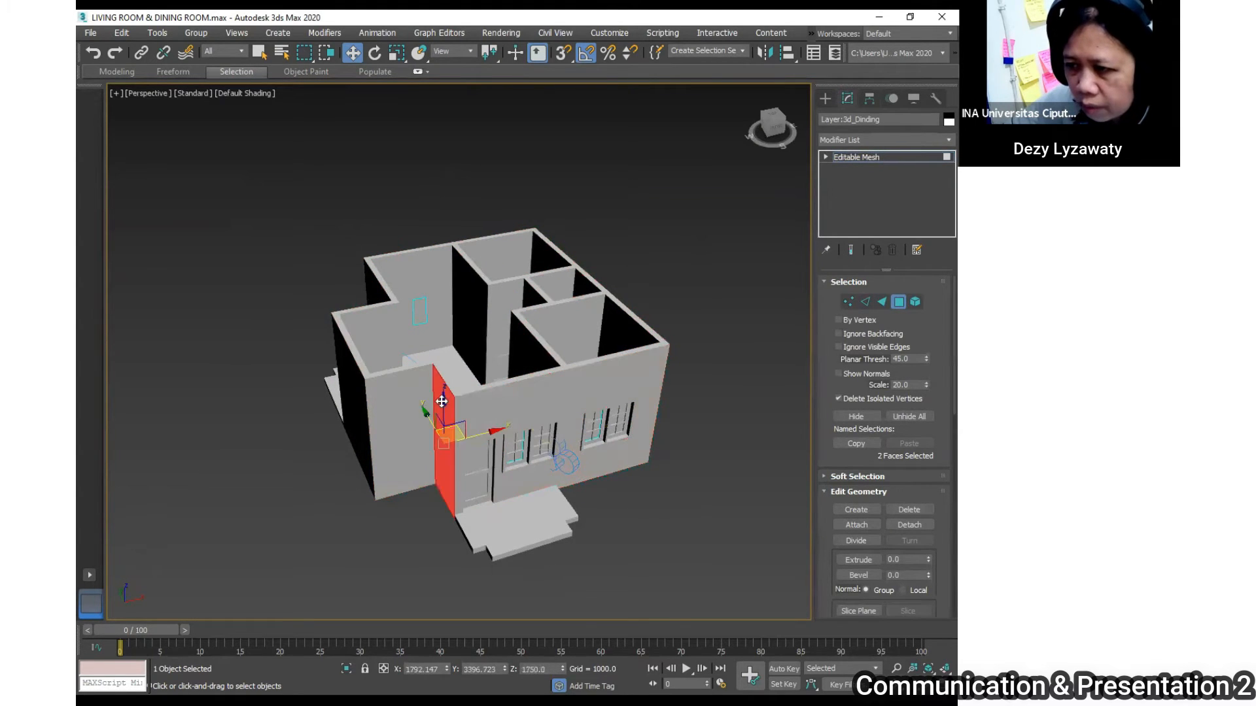
click(427, 269)
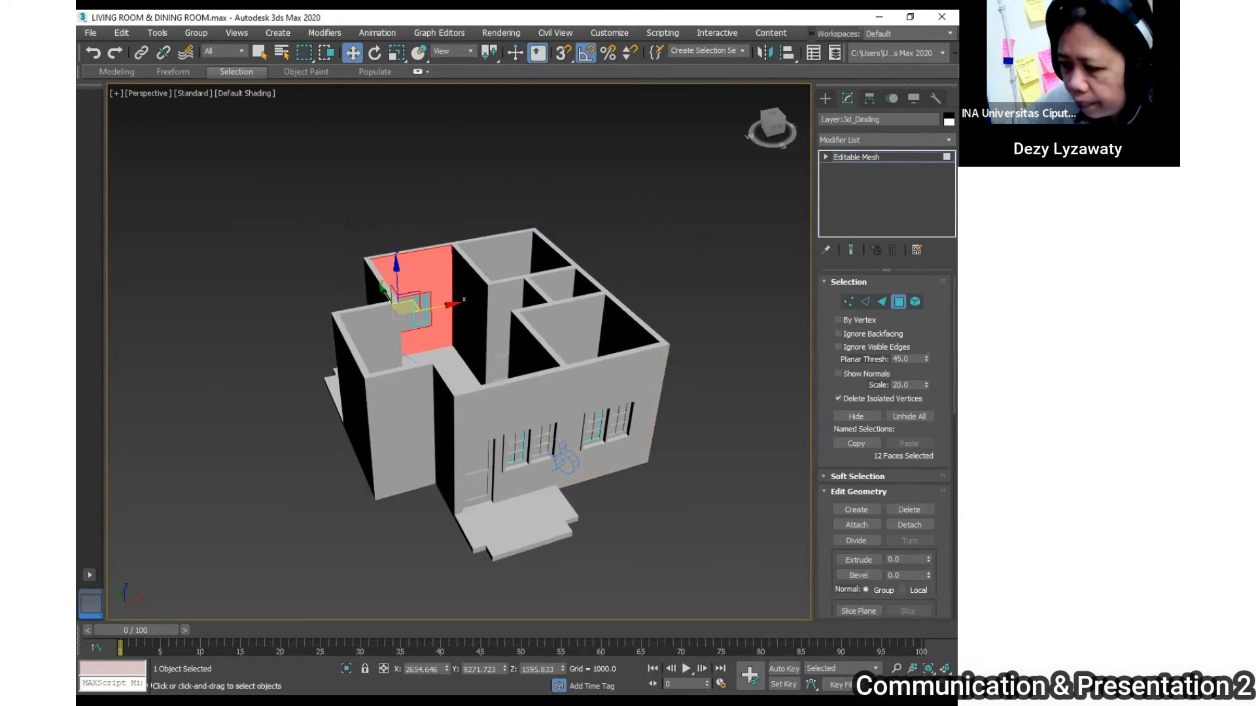
- Leave polygon editing and deselect the wall mesh
key(ctrl+r)
drag(283, 356, 428, 371)
drag(632, 353, 461, 384)
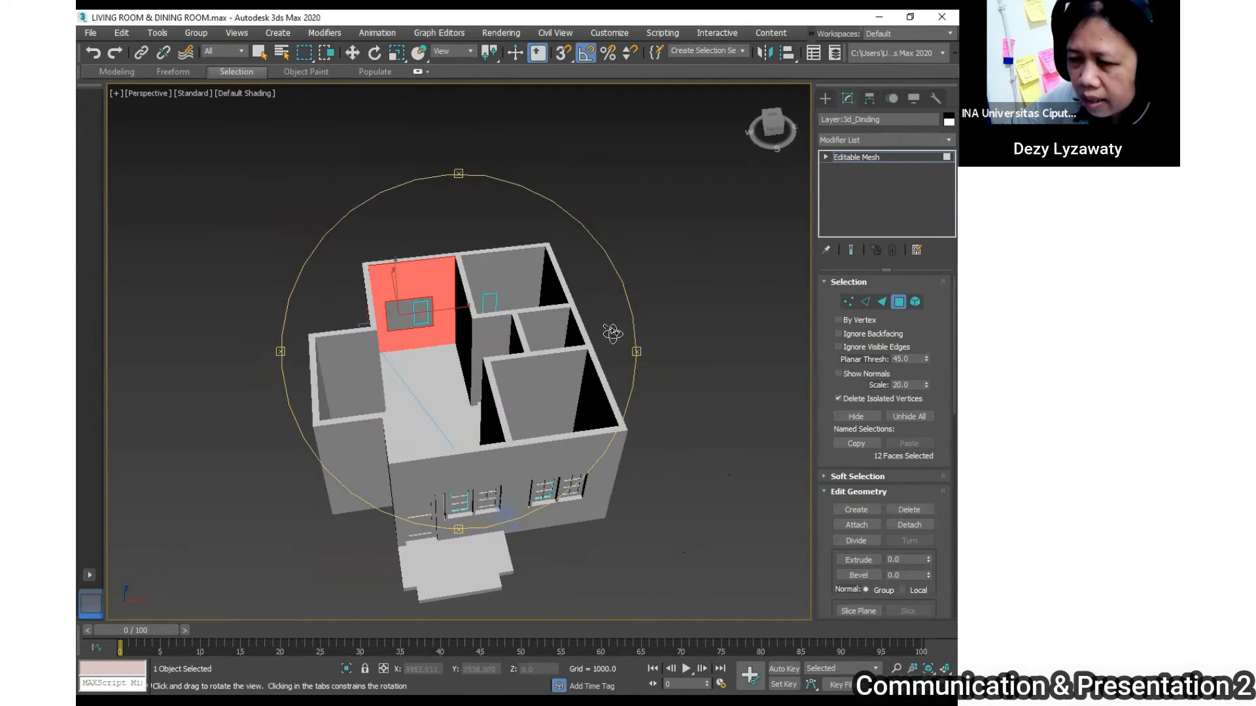
click(896, 305)
click(574, 270)
click(556, 271)
click(586, 278)
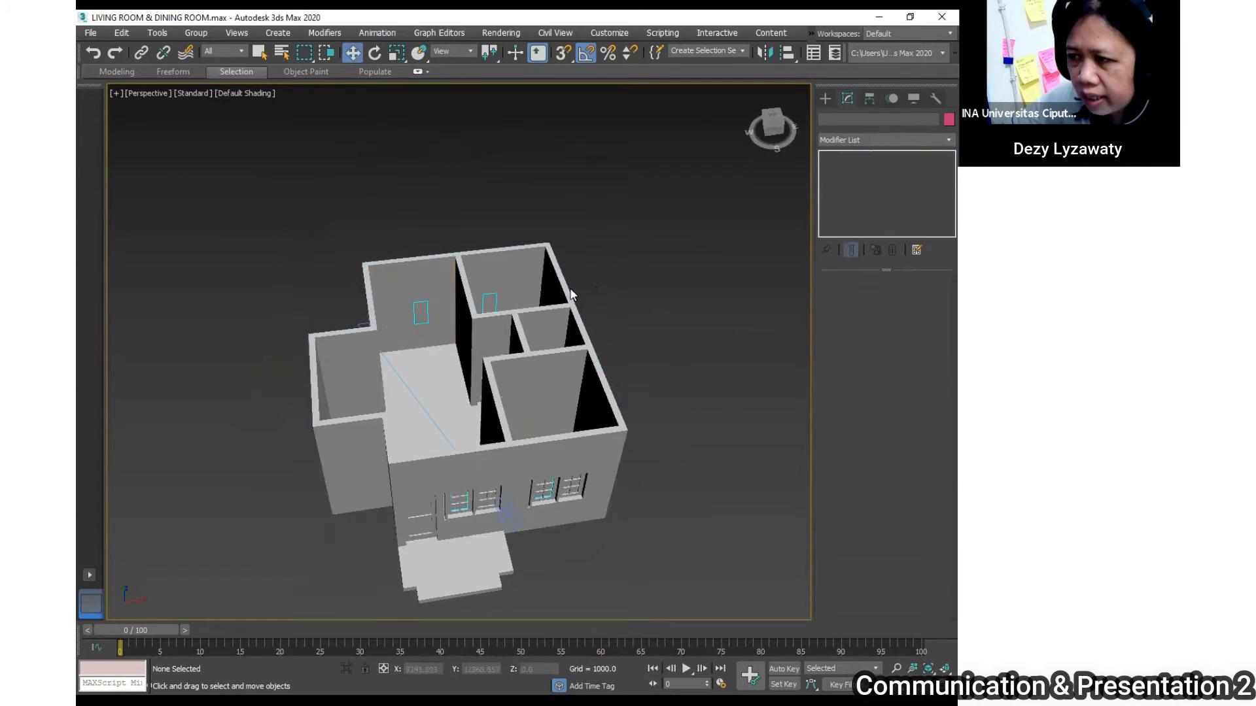
- Reselect the wall mesh in polygon mode and delete the outer side wall's interior faces in the back bedroom
click(544, 294)
click(898, 301)
click(555, 289)
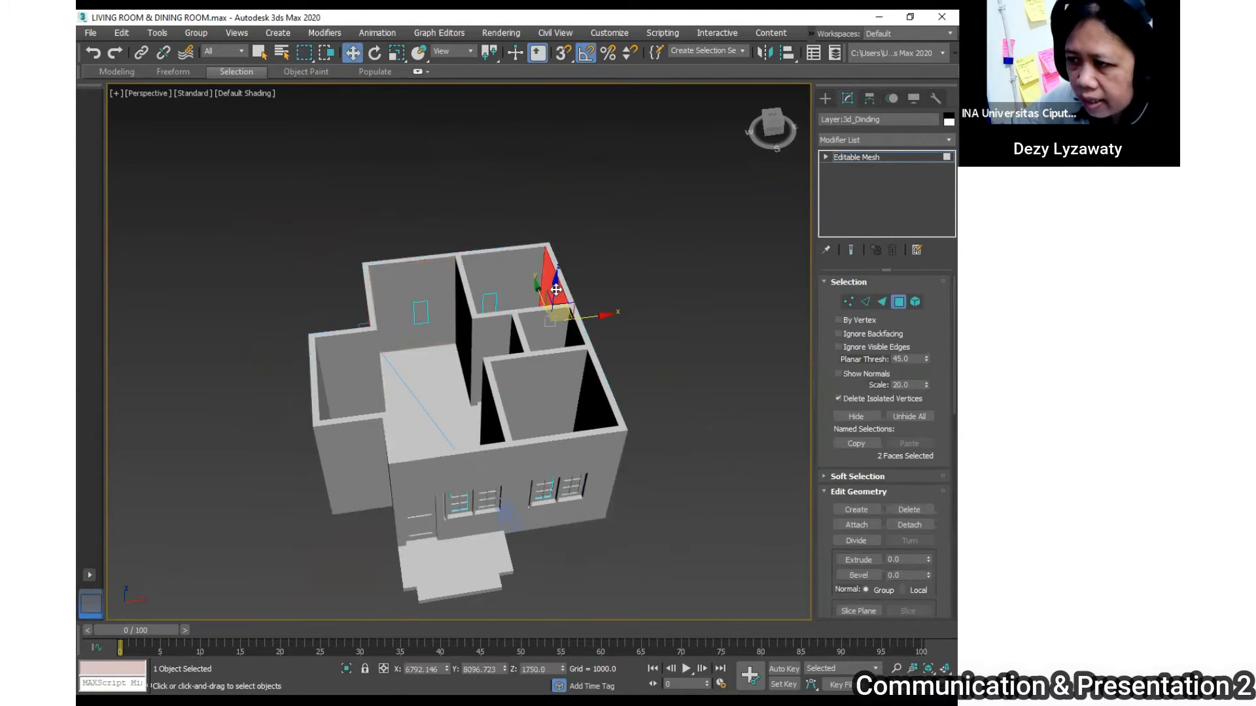
key(Delete)
click(545, 301)
key(Delete)
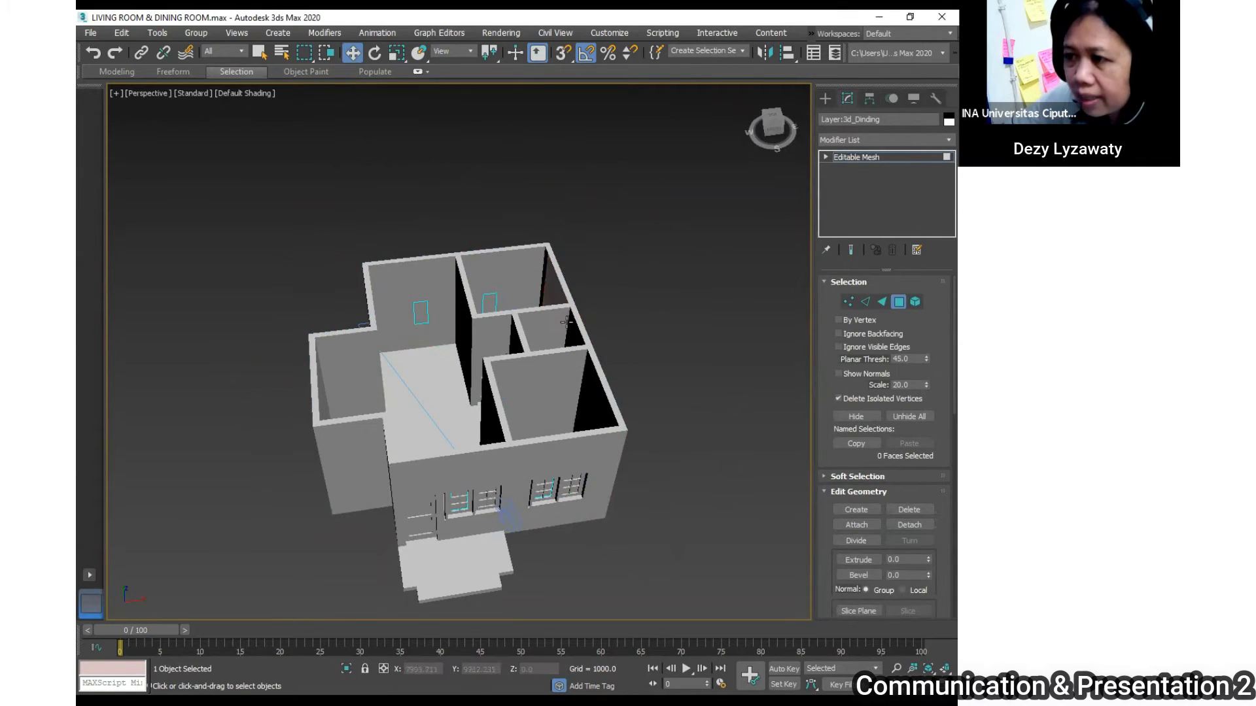
- Delete the same outer wall's interior faces in the small middle room and the front bedroom
click(570, 332)
key(Delete)
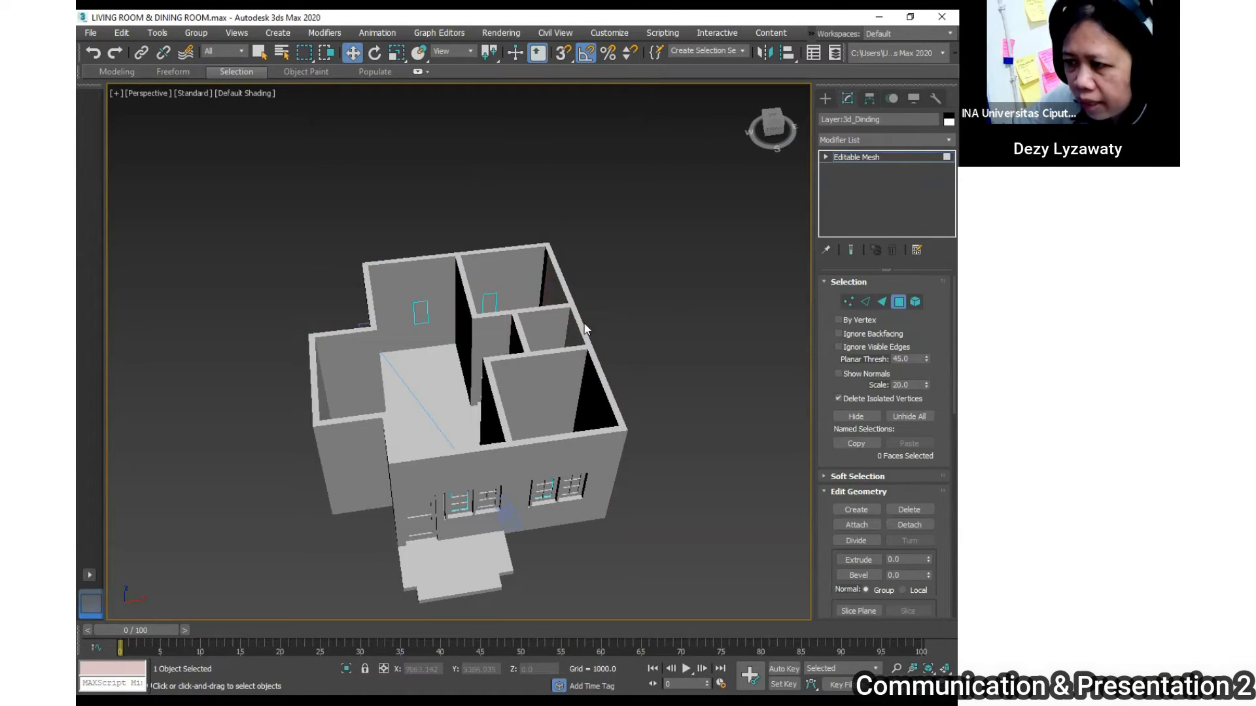
click(592, 405)
key(Delete)
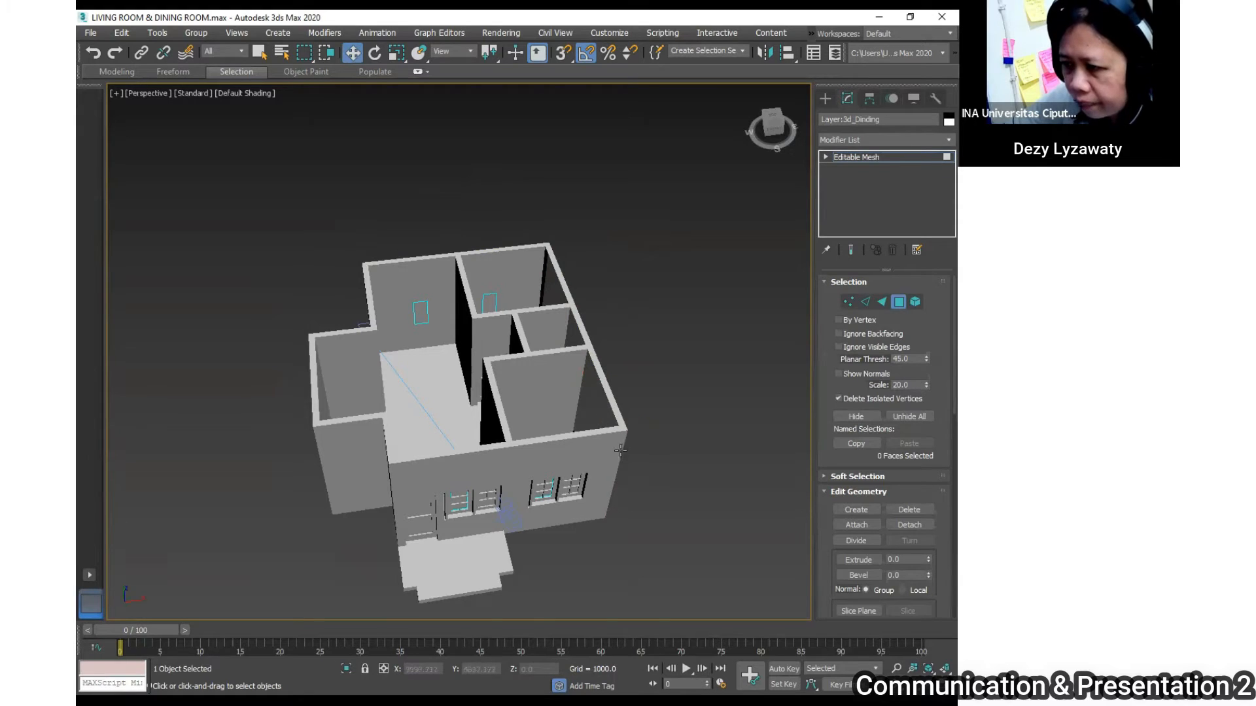
click(928, 669)
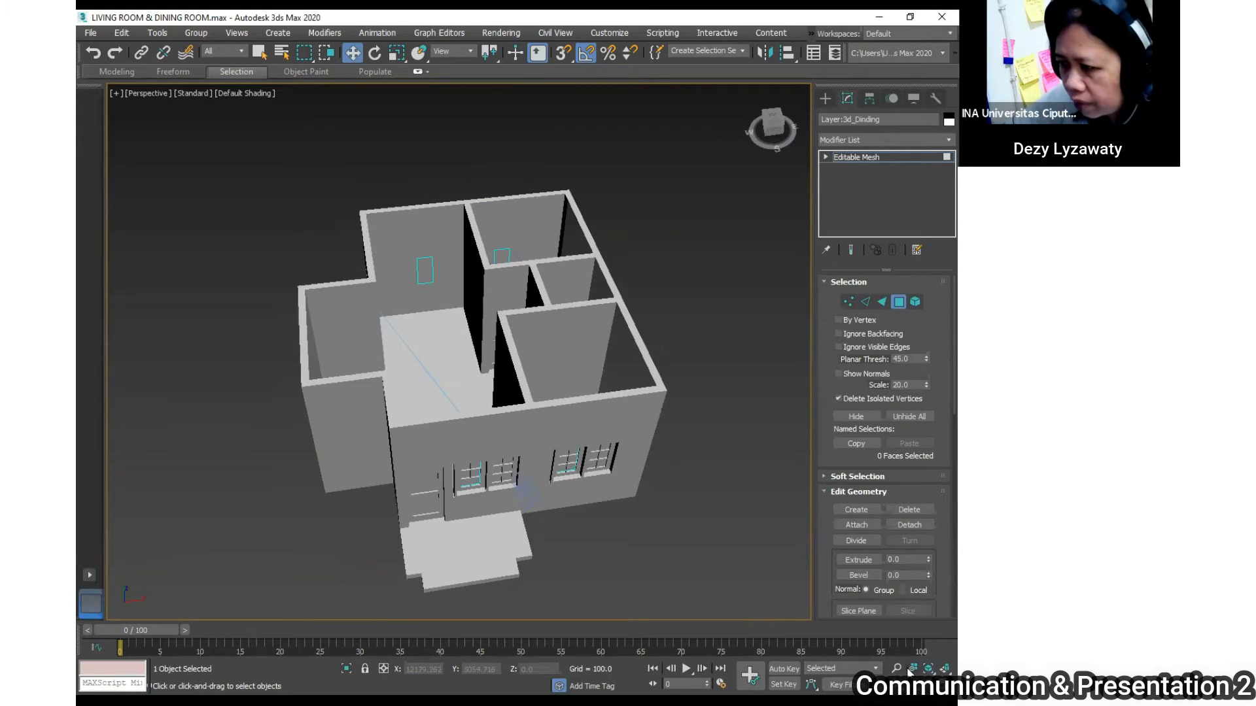
click(929, 685)
drag(635, 350, 542, 364)
drag(280, 353, 402, 357)
right_click(621, 211)
click(627, 279)
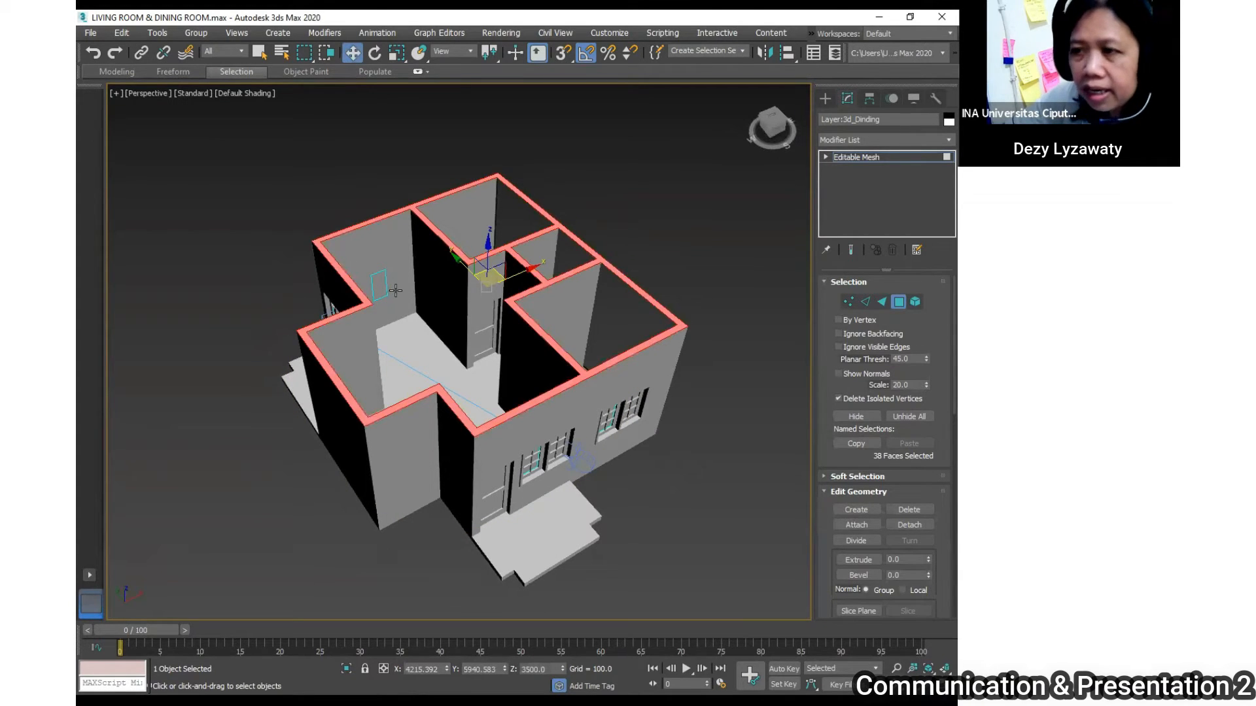
click(677, 235)
click(901, 302)
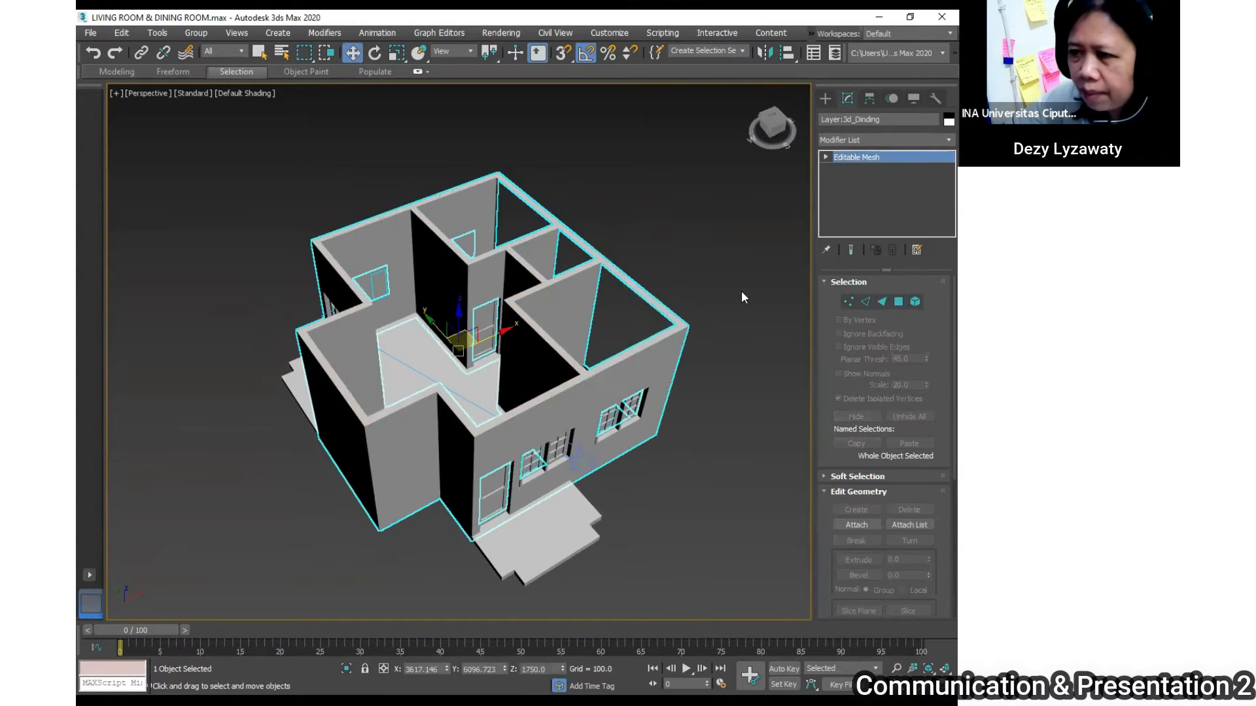
click(743, 295)
click(382, 234)
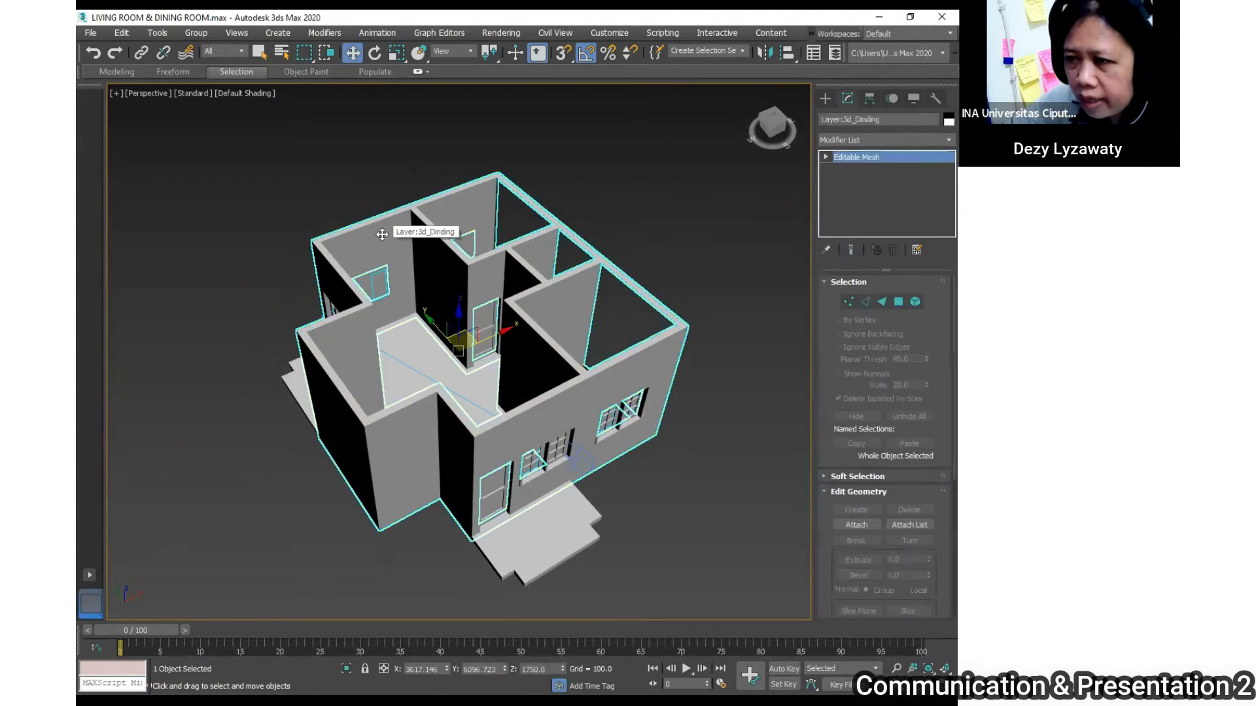
- Detach the two-window end wall's exterior face and its interior face in the main room as a separate object named Dinding
click(898, 302)
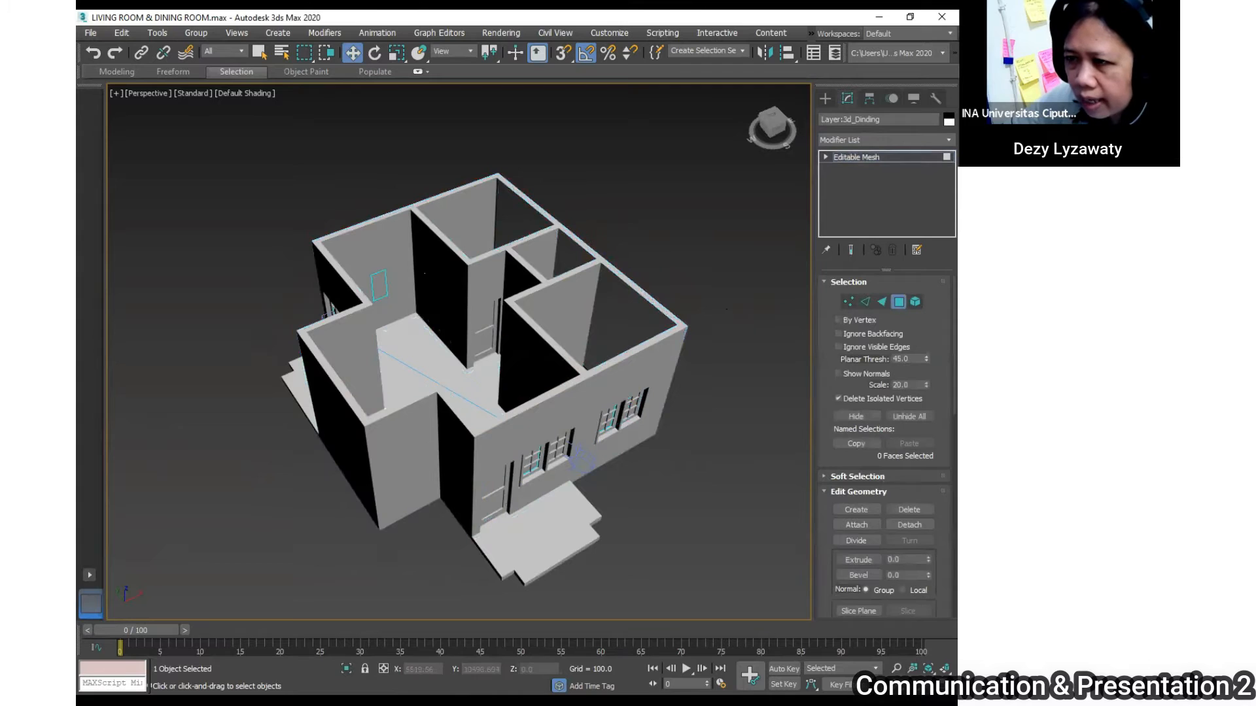
click(366, 255)
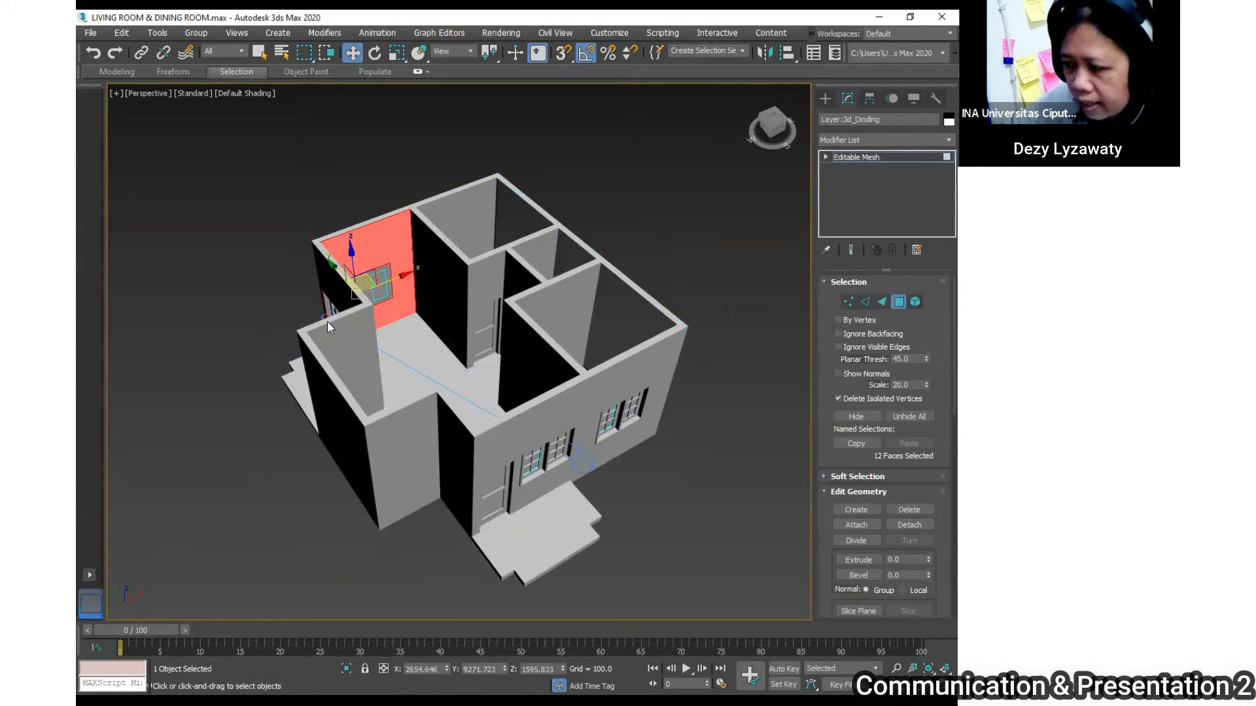
key(ctrl+r)
drag(281, 352, 357, 270)
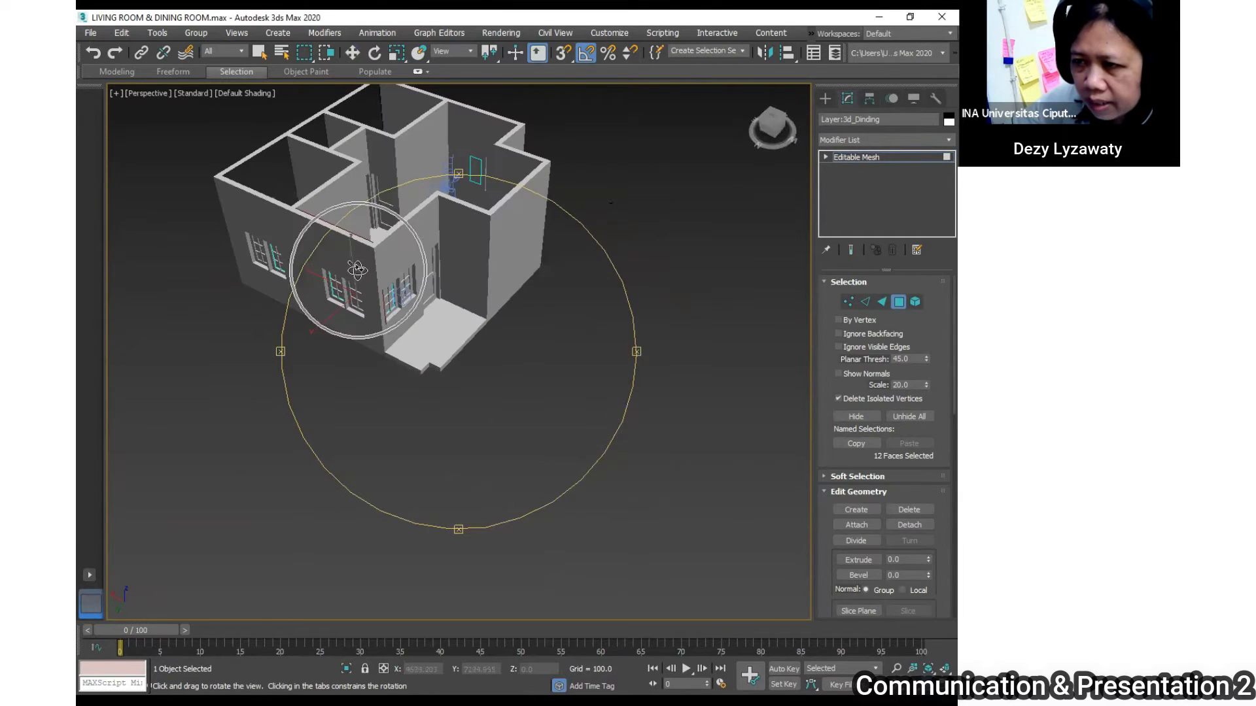
key(w)
ctrl+click(329, 257)
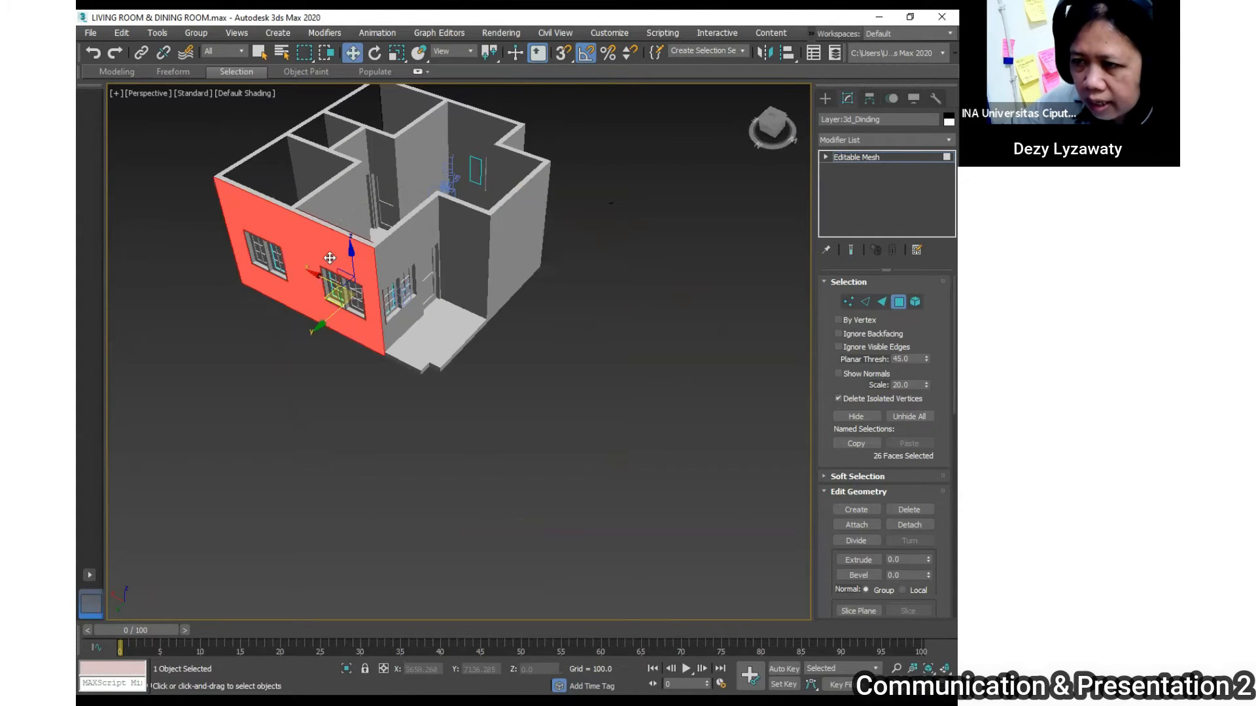
scroll(920, 335, down, 4)
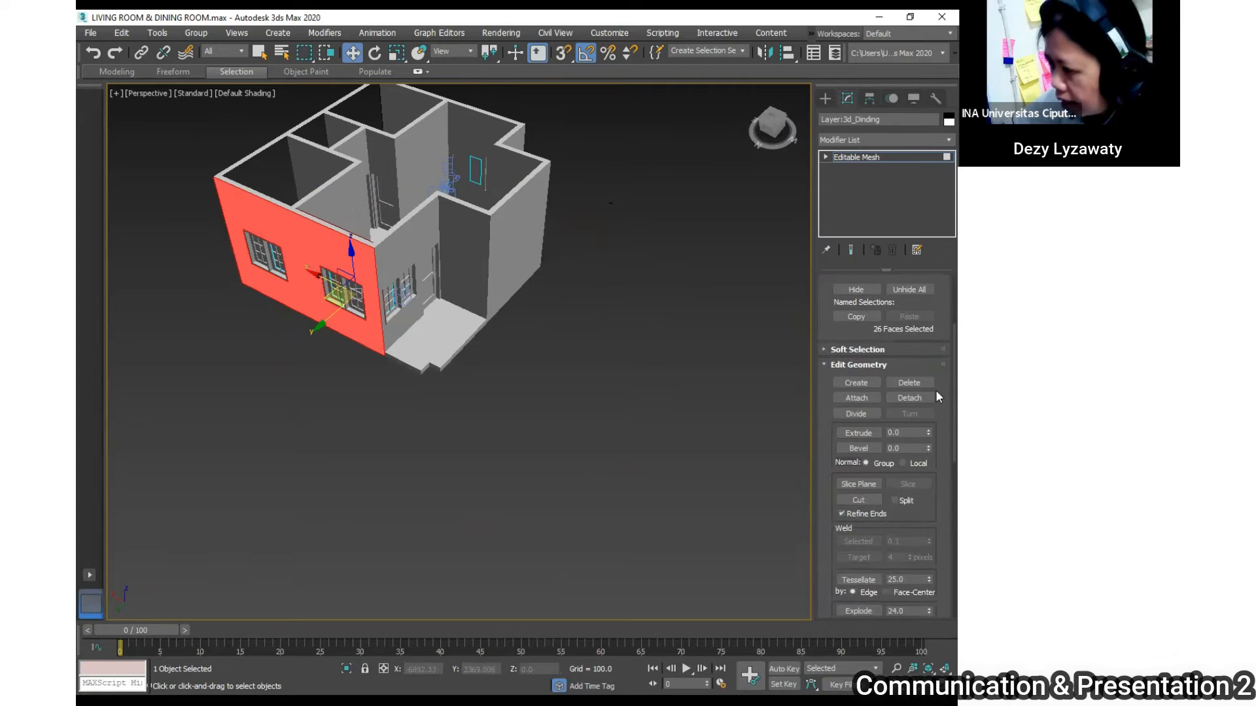
click(924, 398)
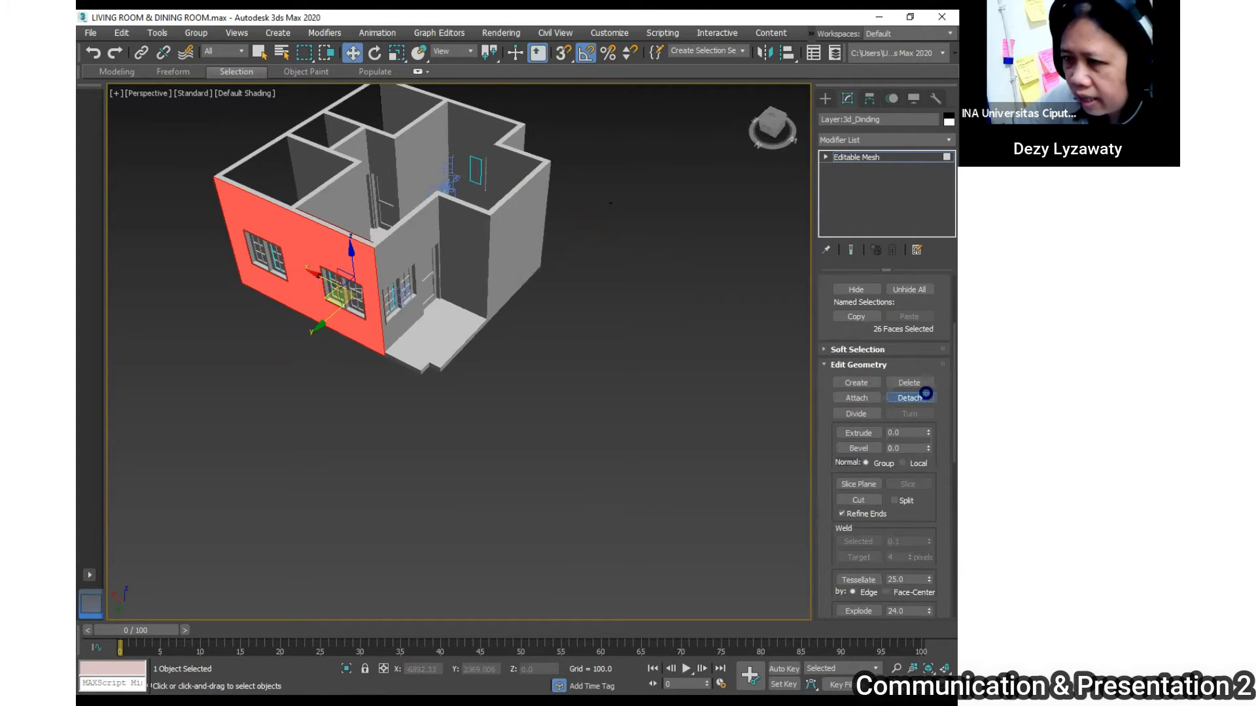
text(Dinding)
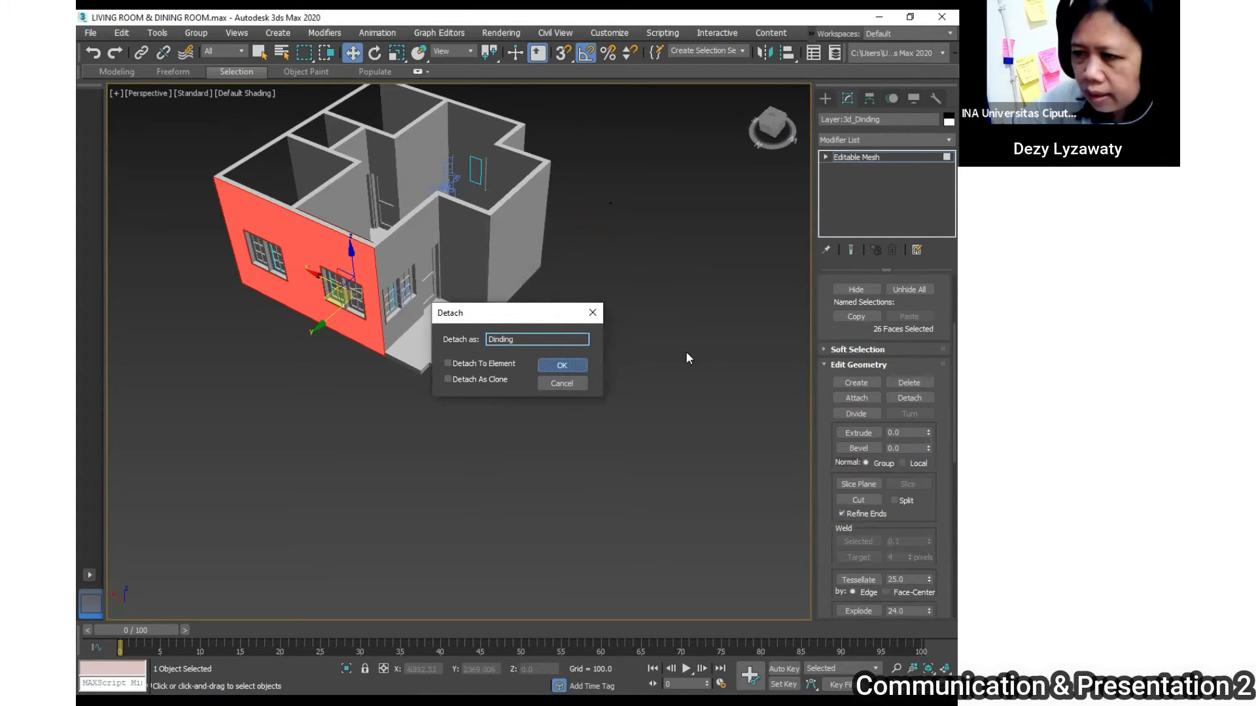
key(Return)
- Leave polygon editing of the wall mesh and deselect it
middle_drag(603, 441, 690, 595)
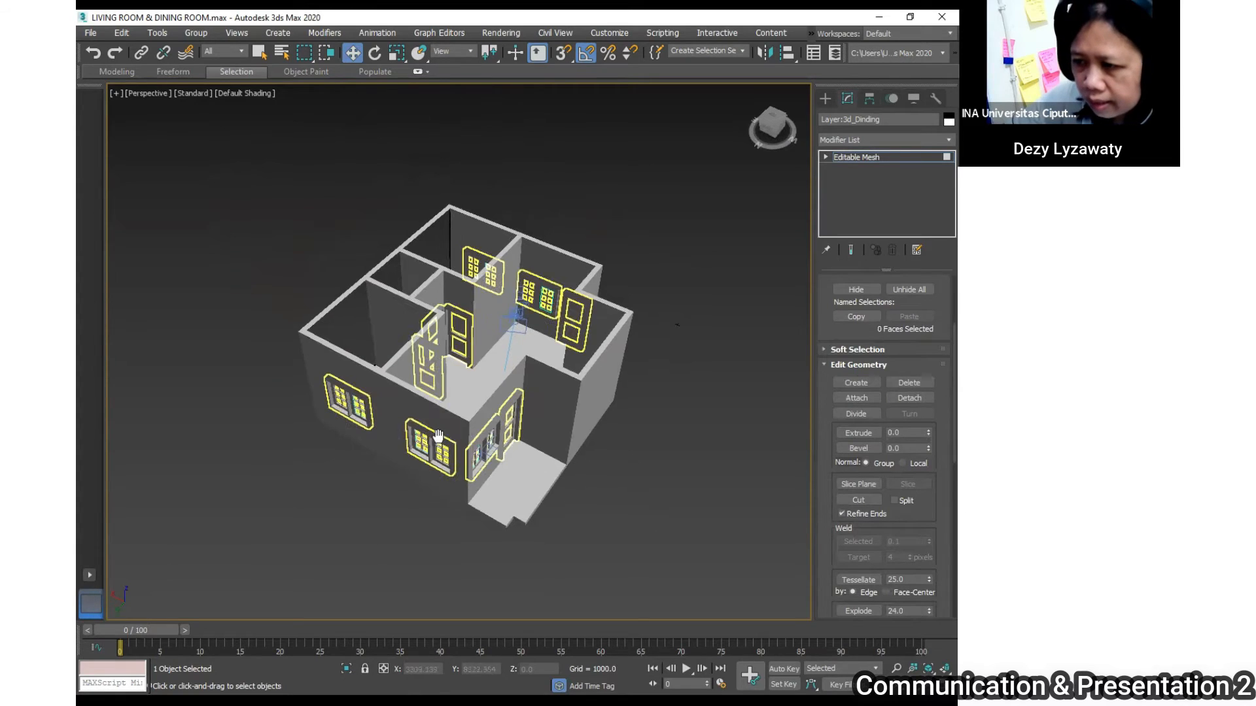
middle_drag(438, 437, 430, 422)
click(422, 392)
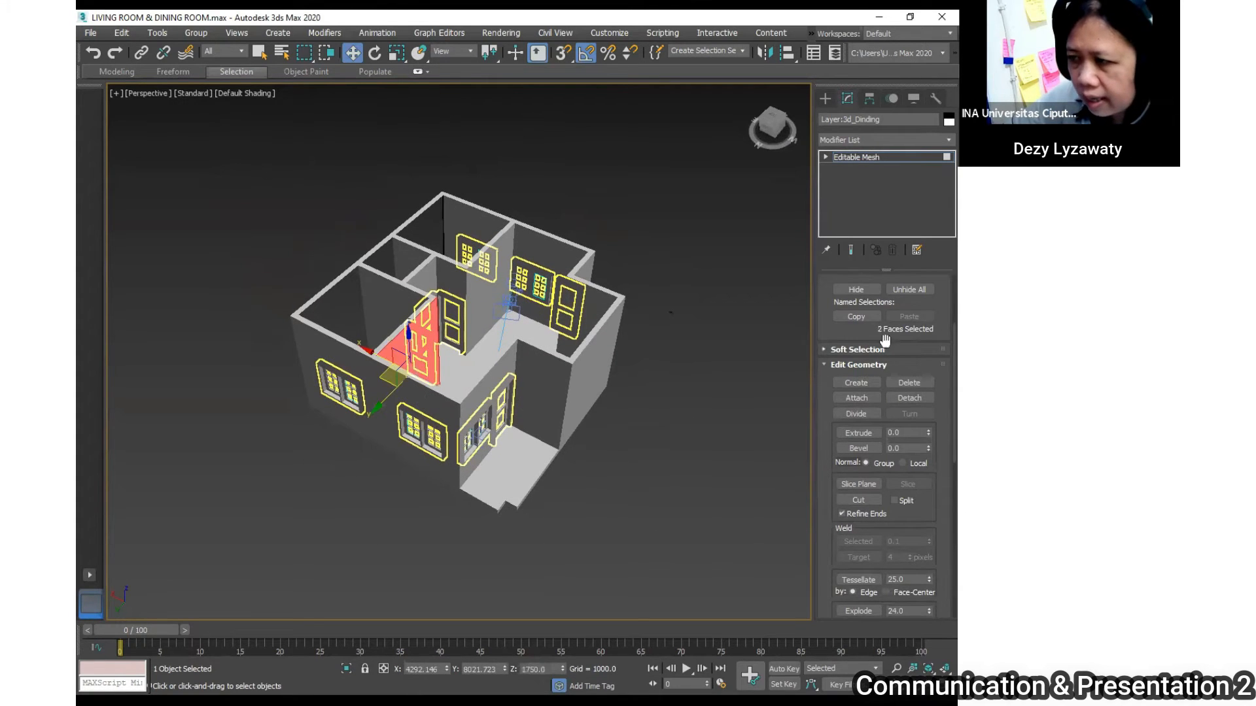
click(780, 336)
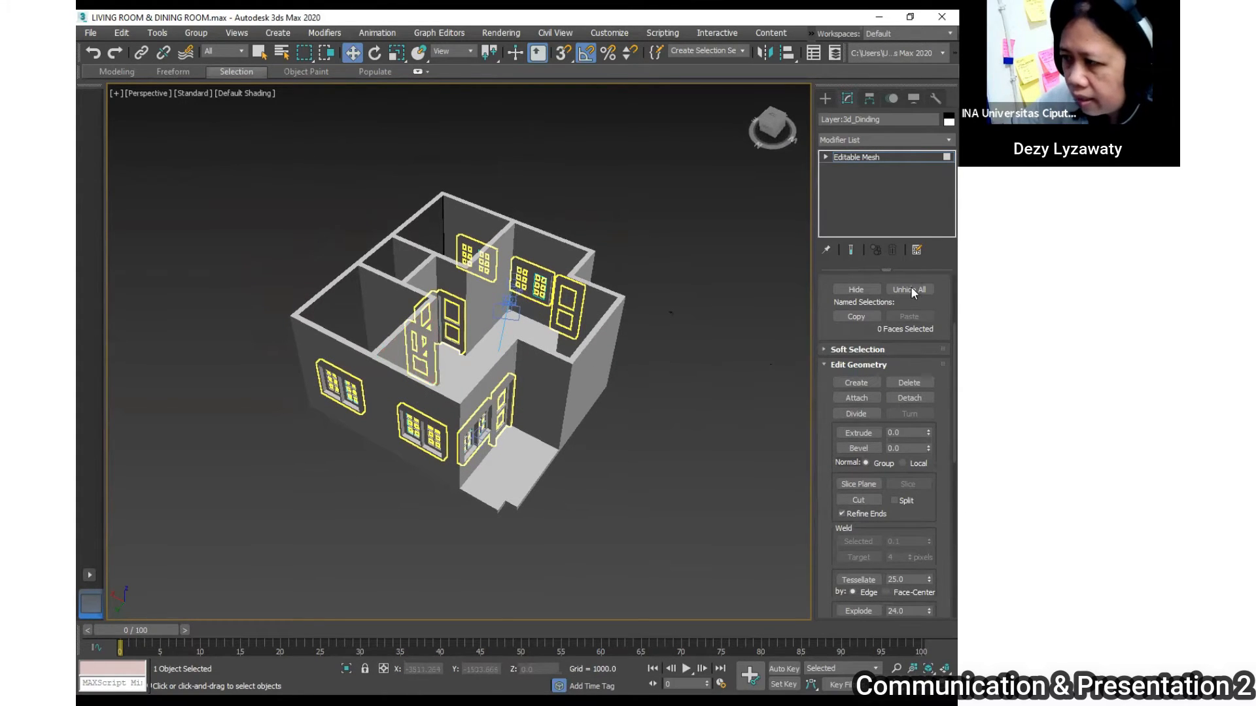
click(855, 157)
click(826, 157)
click(741, 273)
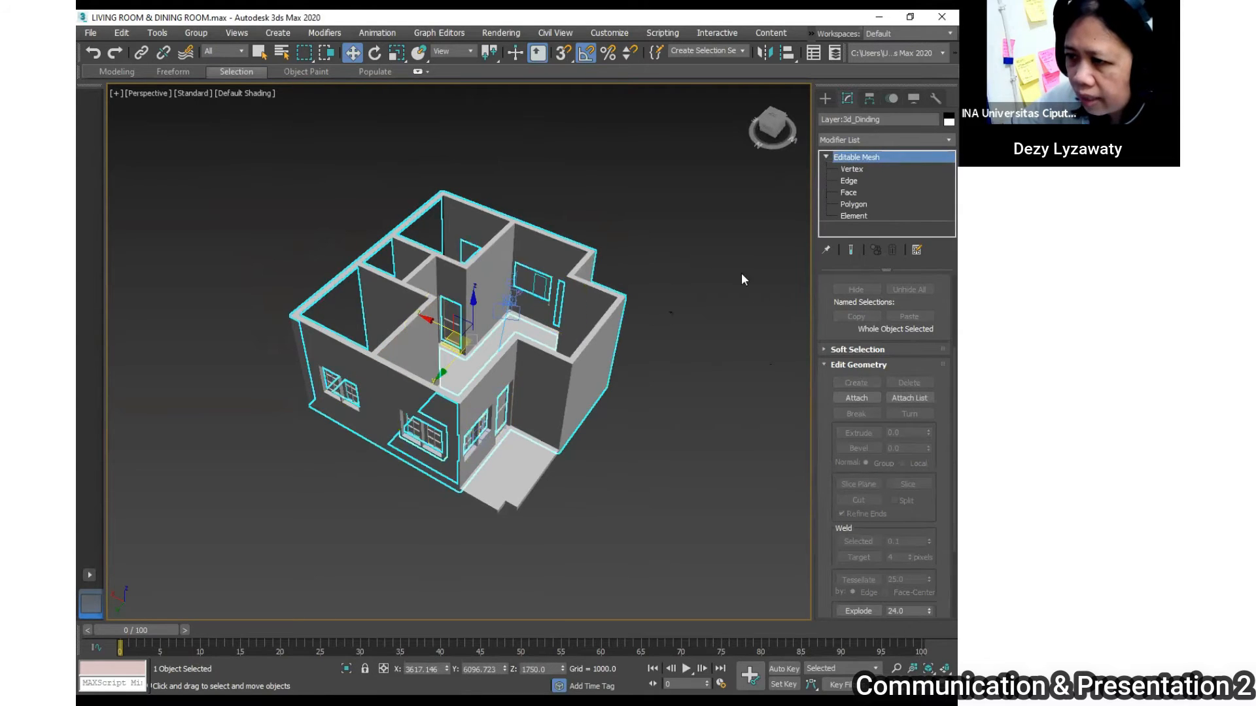
- Hide the detached end wall Dinding to open the view into the main room
click(427, 391)
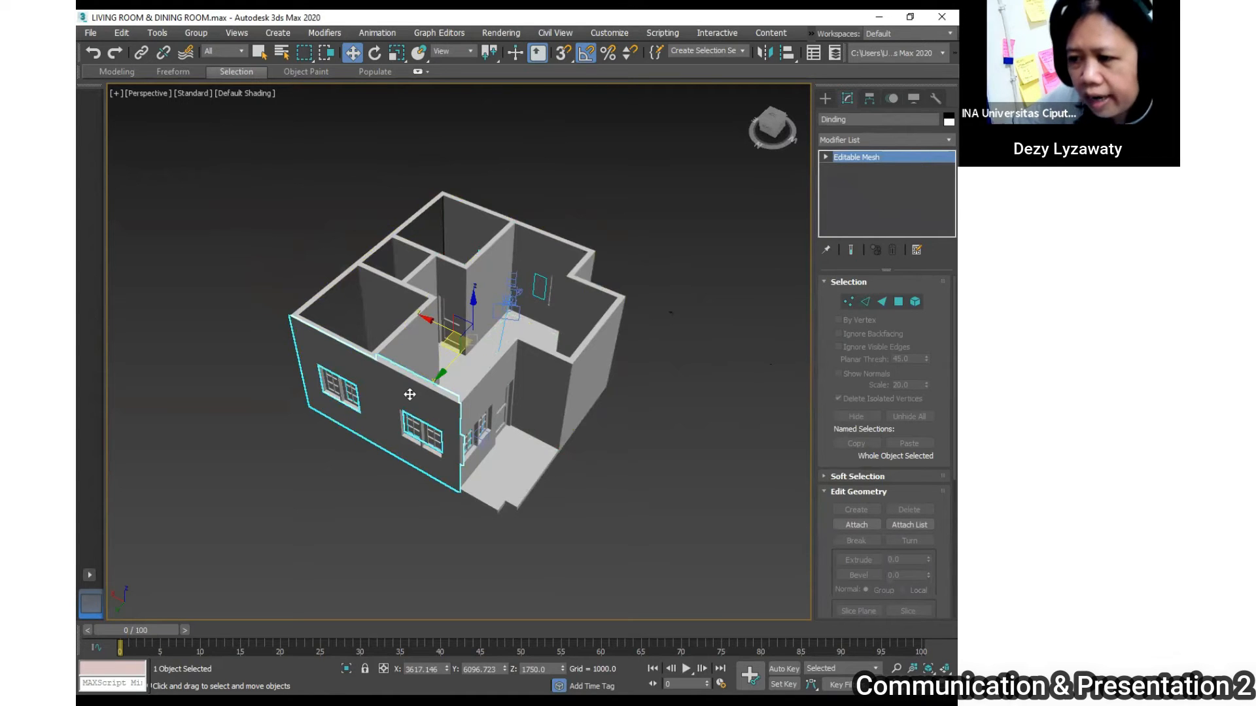
click(645, 414)
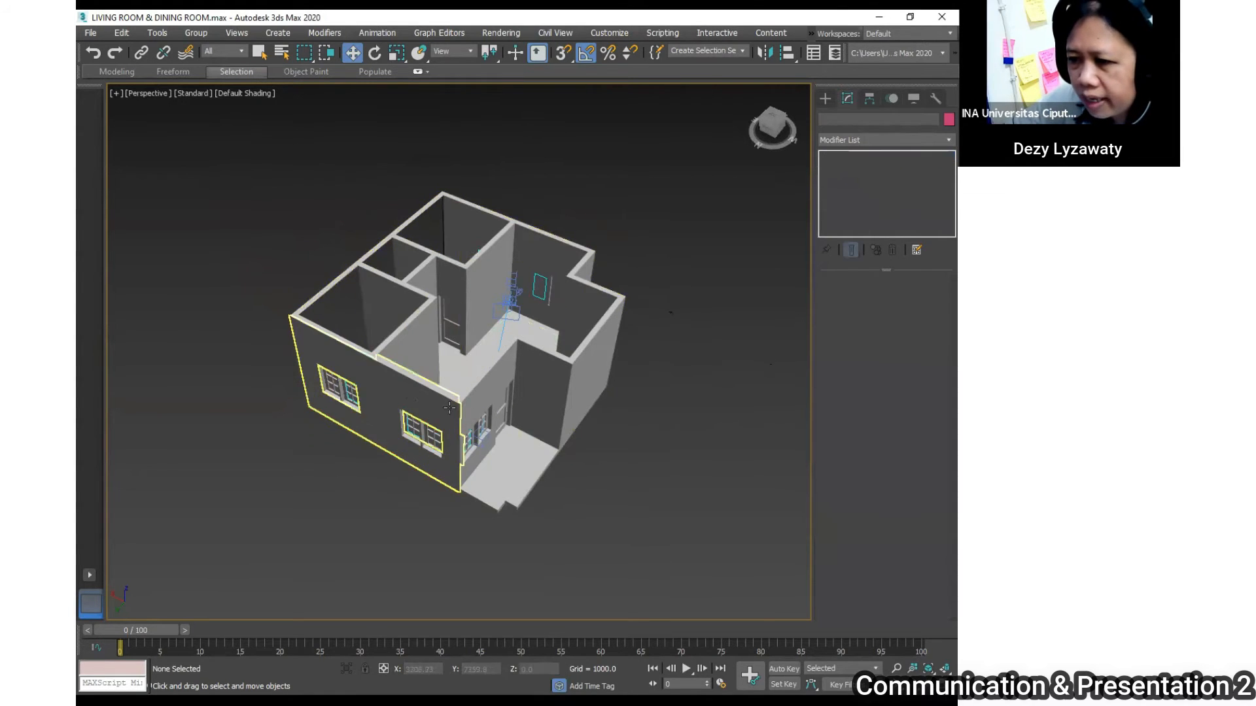
click(416, 399)
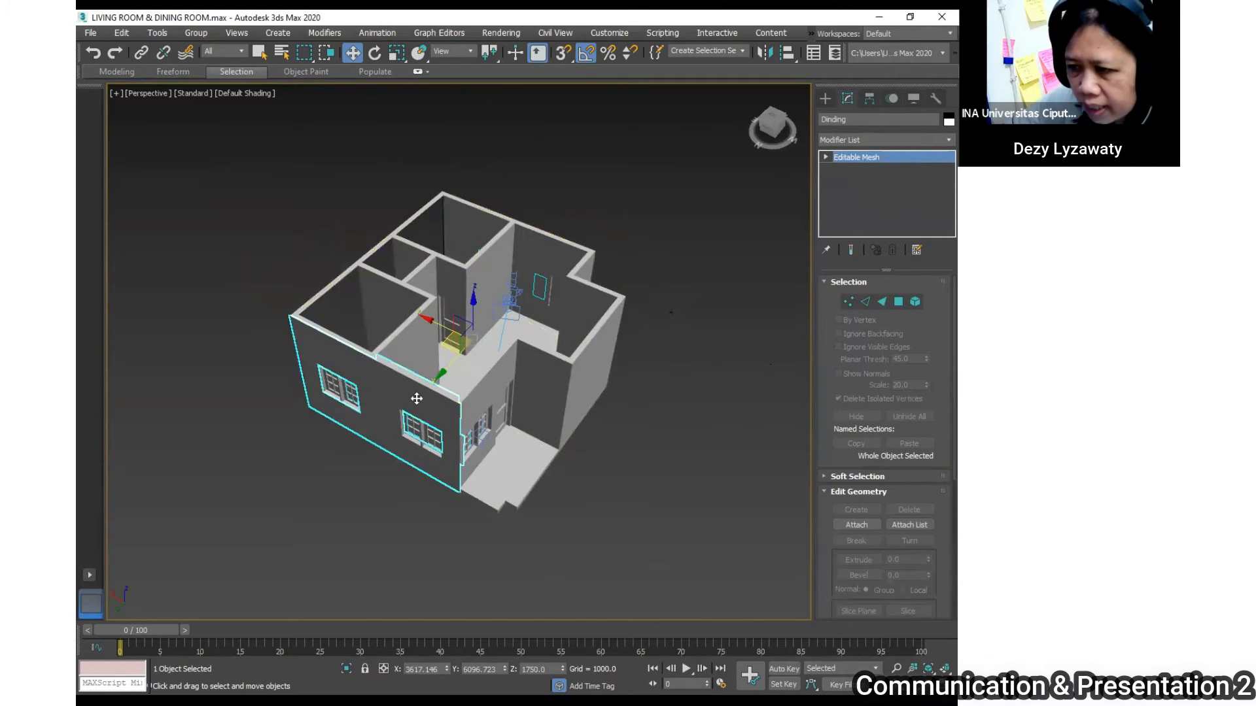
right_click(416, 398)
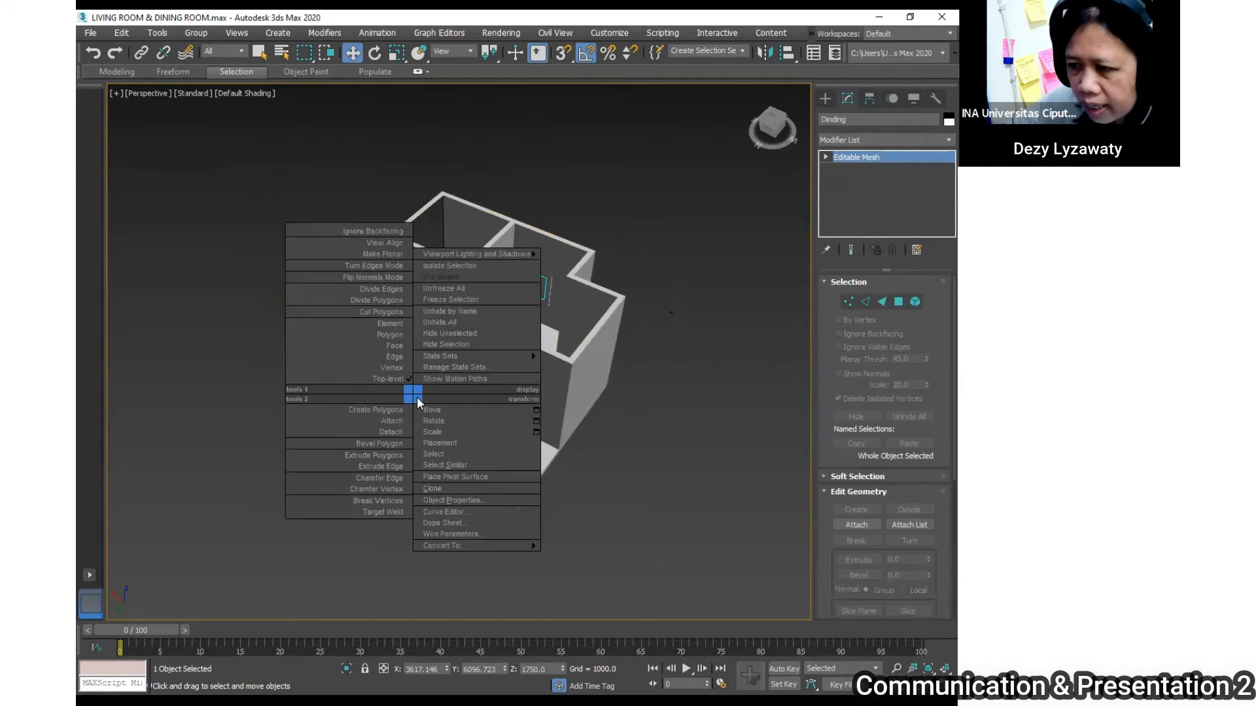
click(446, 344)
- Enter element editing on the window and door frame mesh
alt+middle_drag(650, 439, 527, 451)
scroll(527, 452, up, 5)
scroll(497, 419, down, 5)
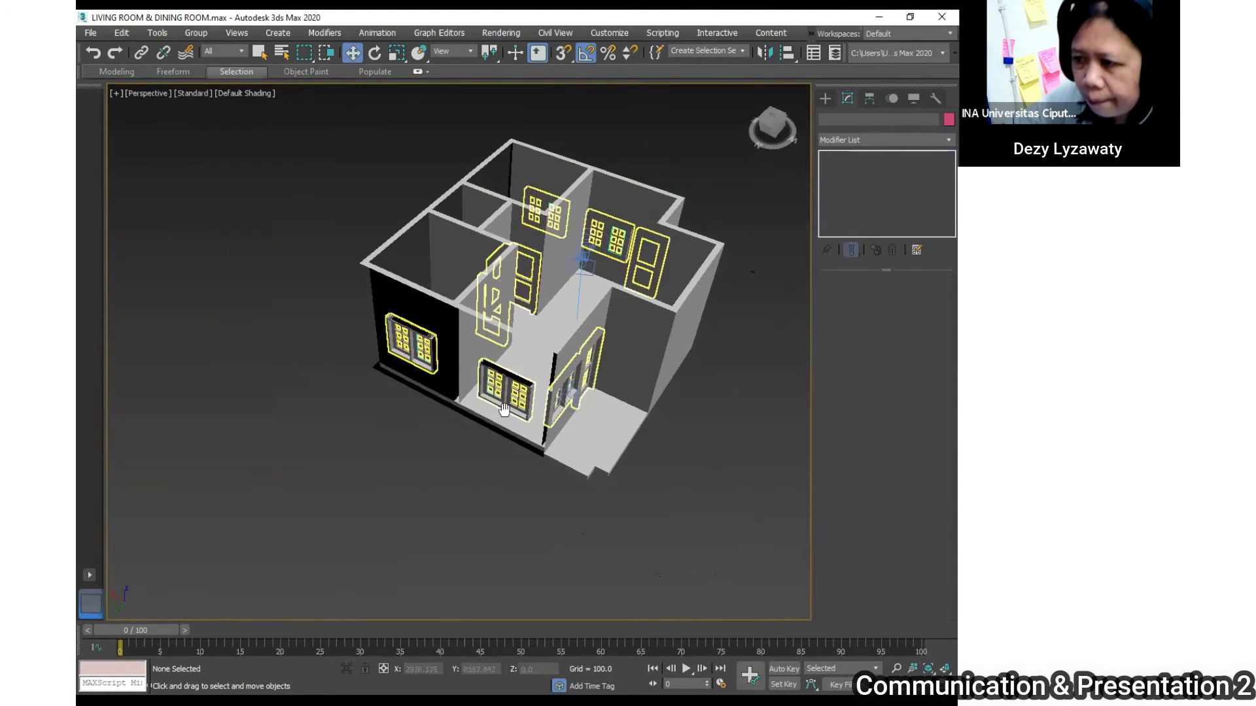
scroll(477, 400, up, 4)
click(477, 401)
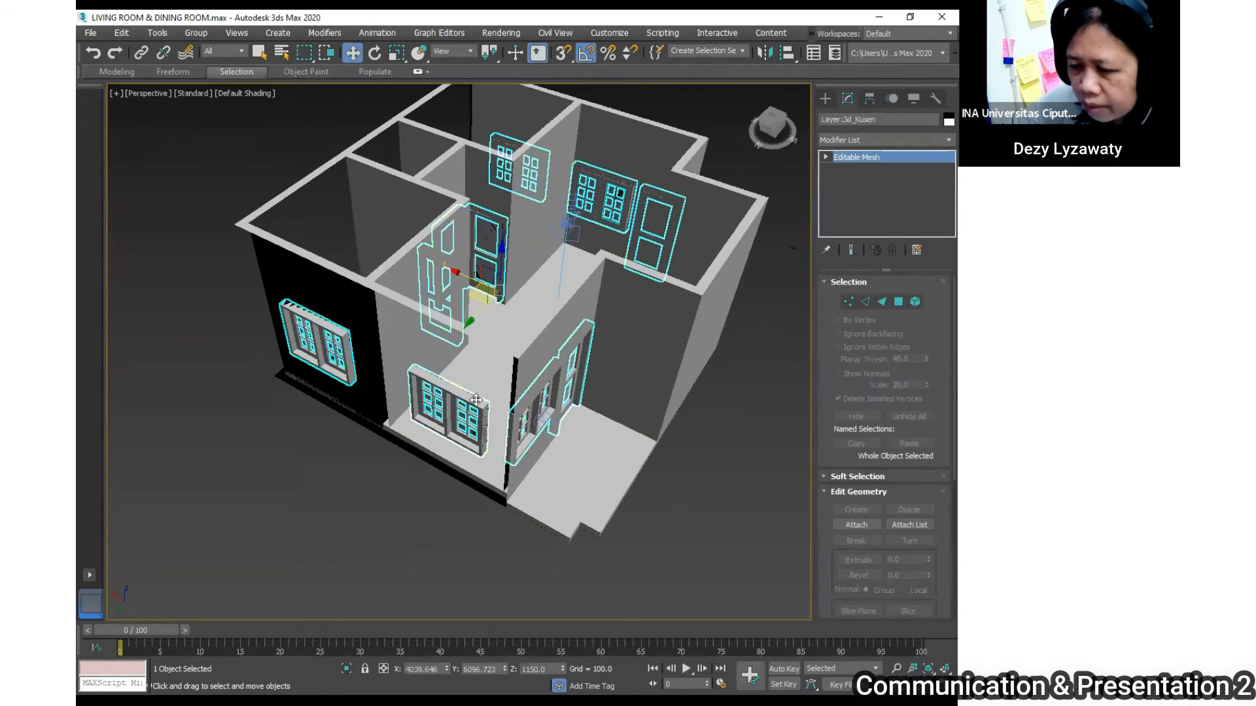
click(915, 302)
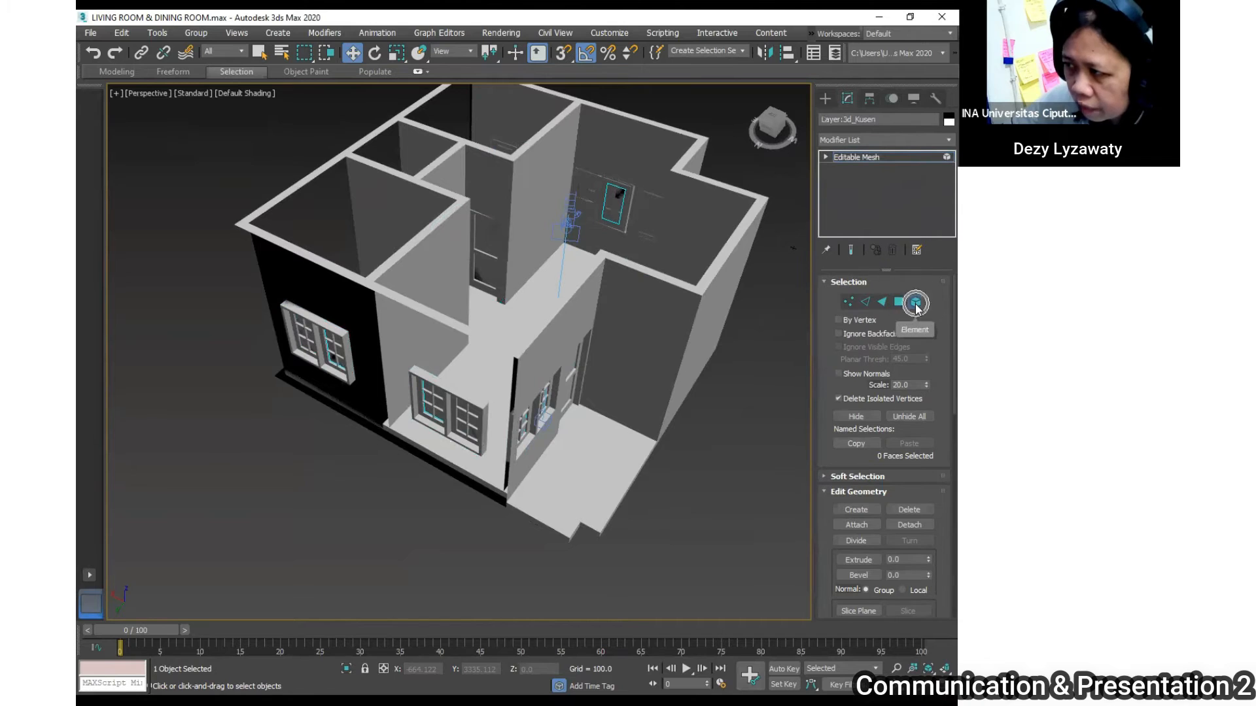
- Detach all frame, sash and grid elements of the main room's end-wall window as an object named jendela, and leave element editing
click(456, 395)
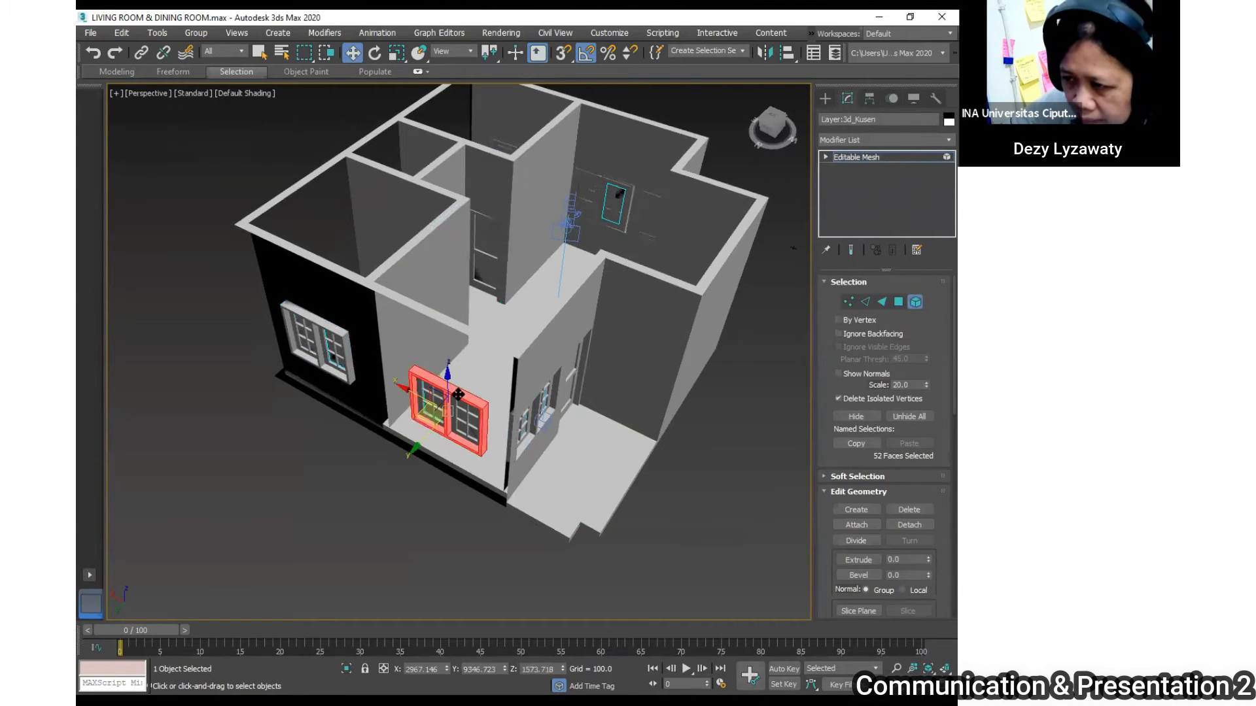
click(431, 402)
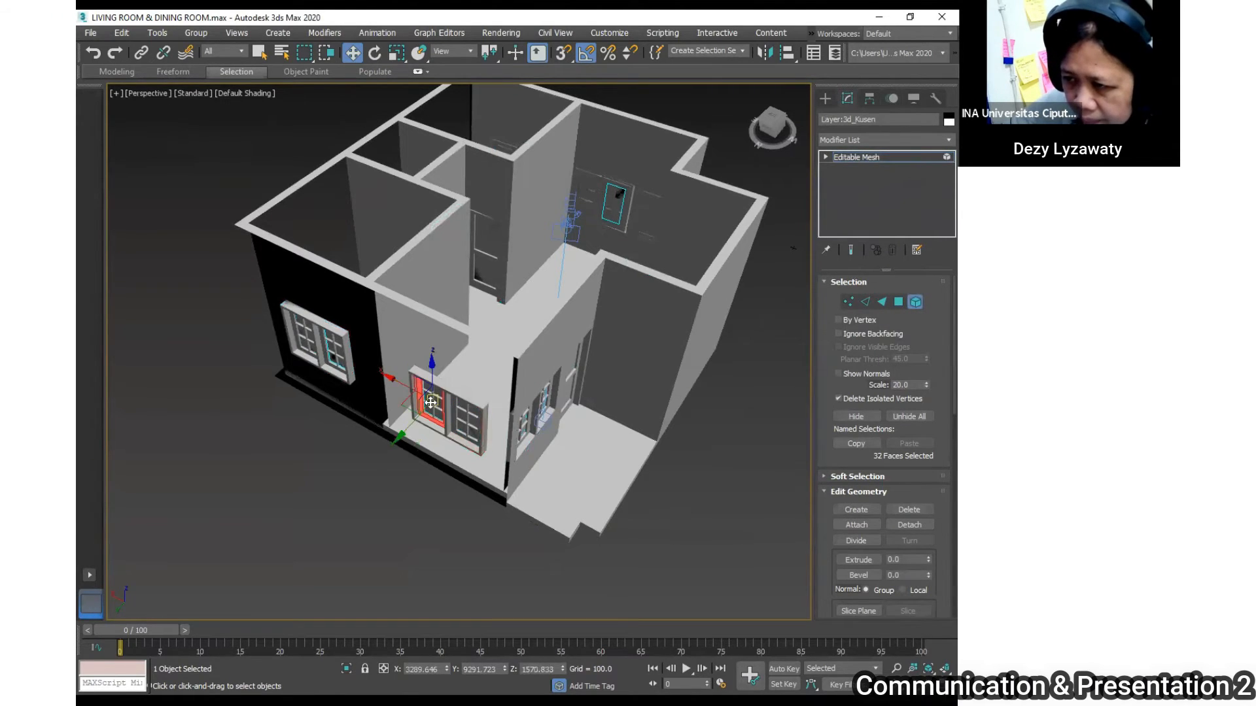
scroll(479, 390, up, 3)
ctrl+click(451, 399)
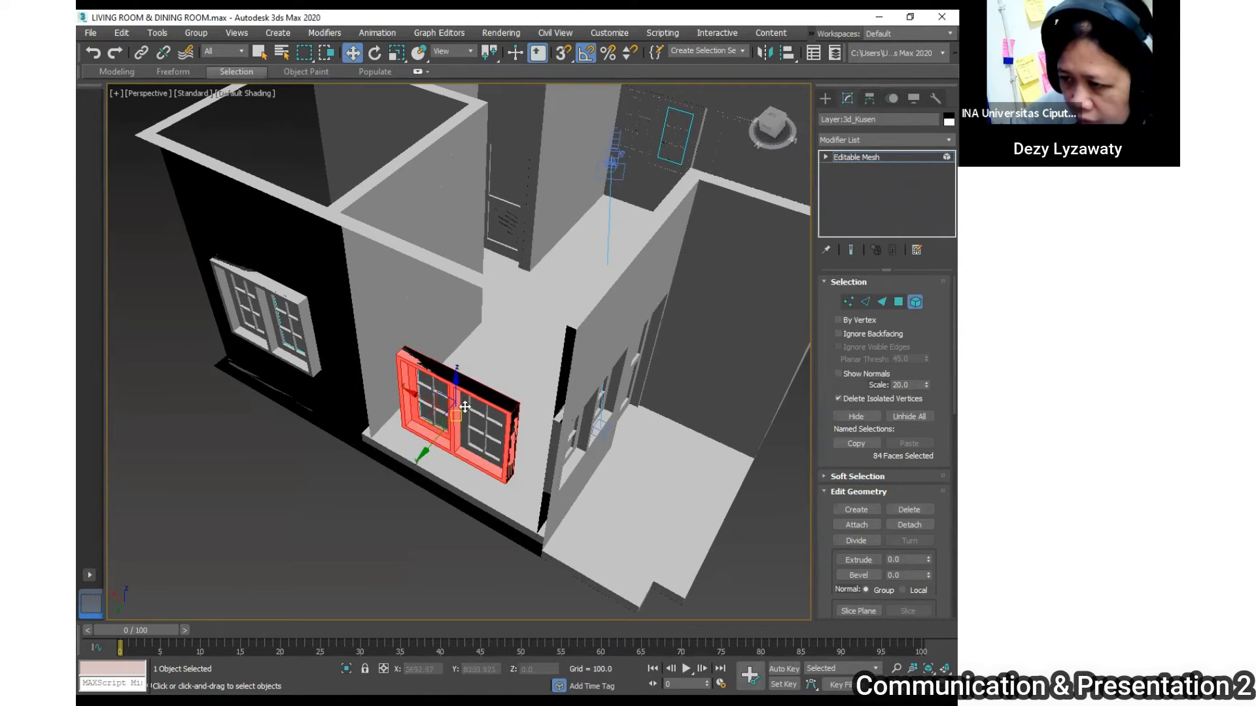
ctrl+click(510, 429)
alt+middle_drag(509, 433, 531, 429)
scroll(447, 379, up, 4)
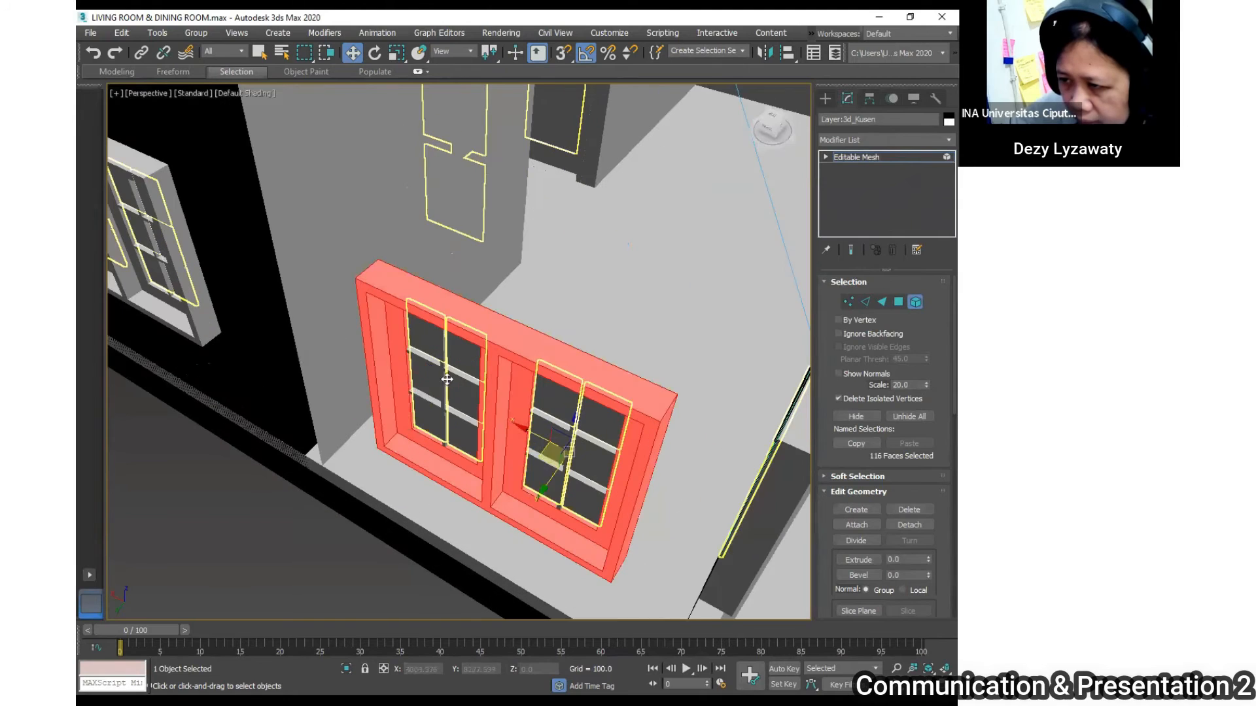
ctrl+click(447, 379)
ctrl+click(541, 418)
scroll(542, 418, down, 3)
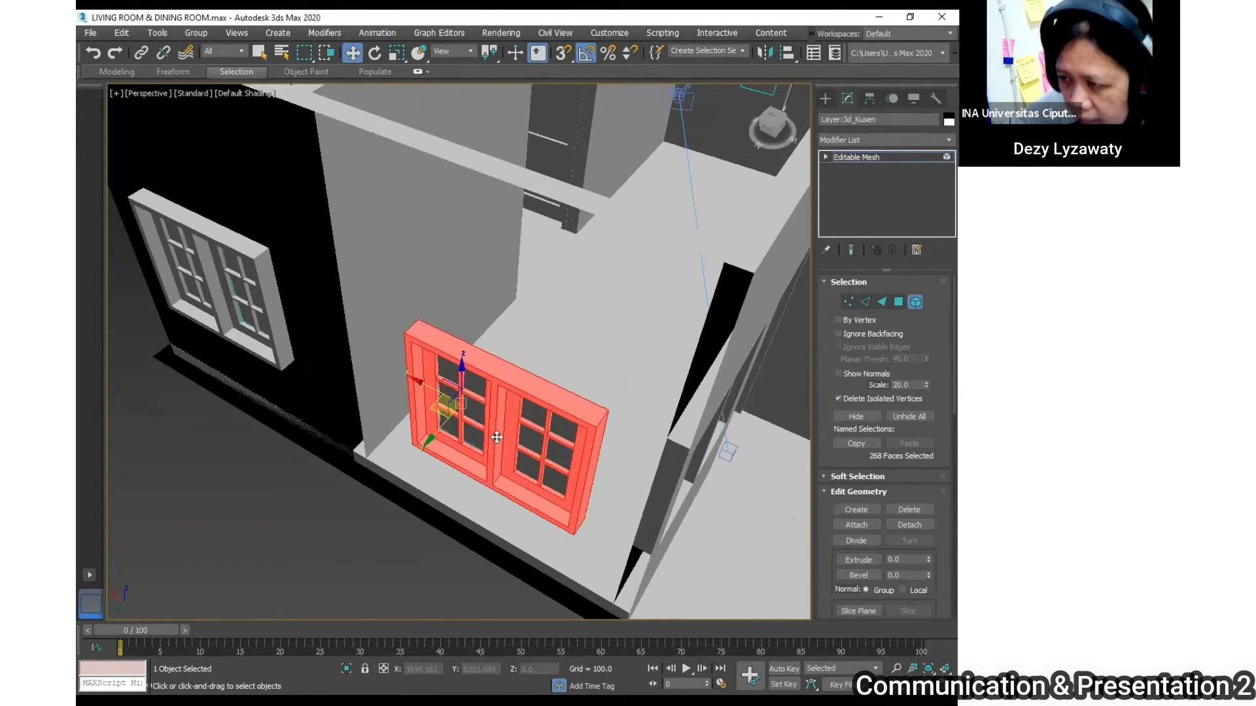
middle_drag(553, 427, 521, 437)
click(910, 526)
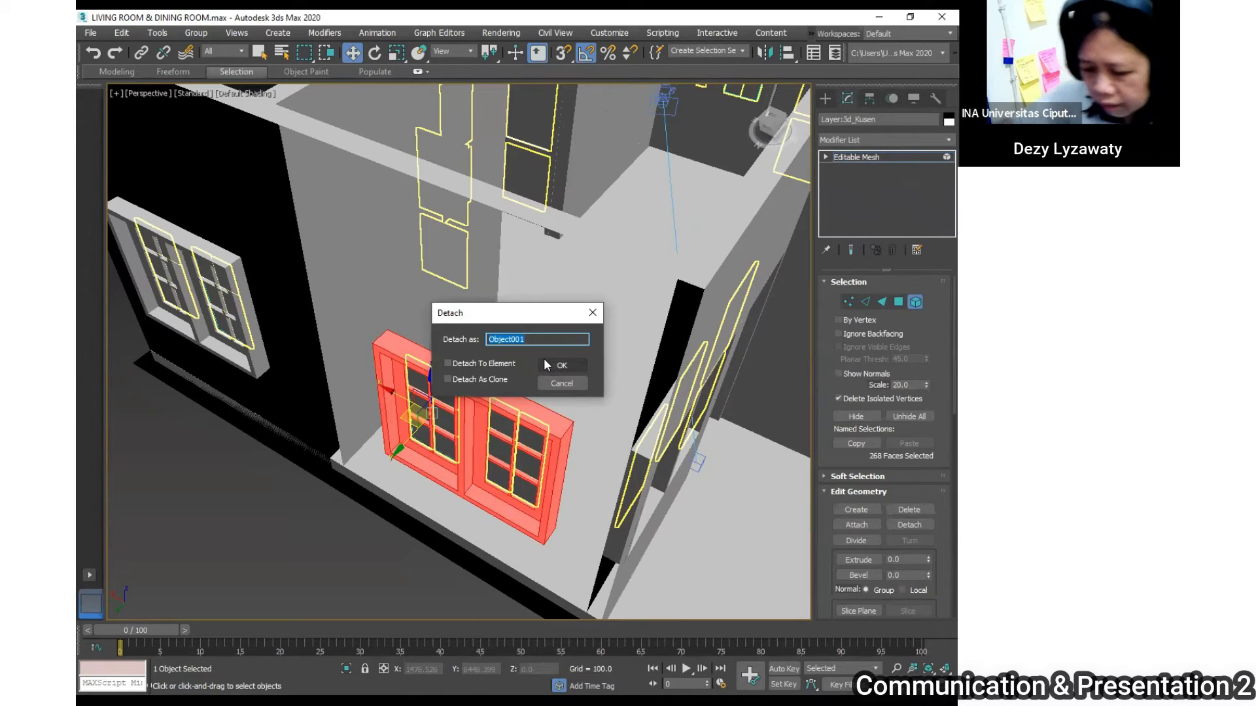
text(jendela)
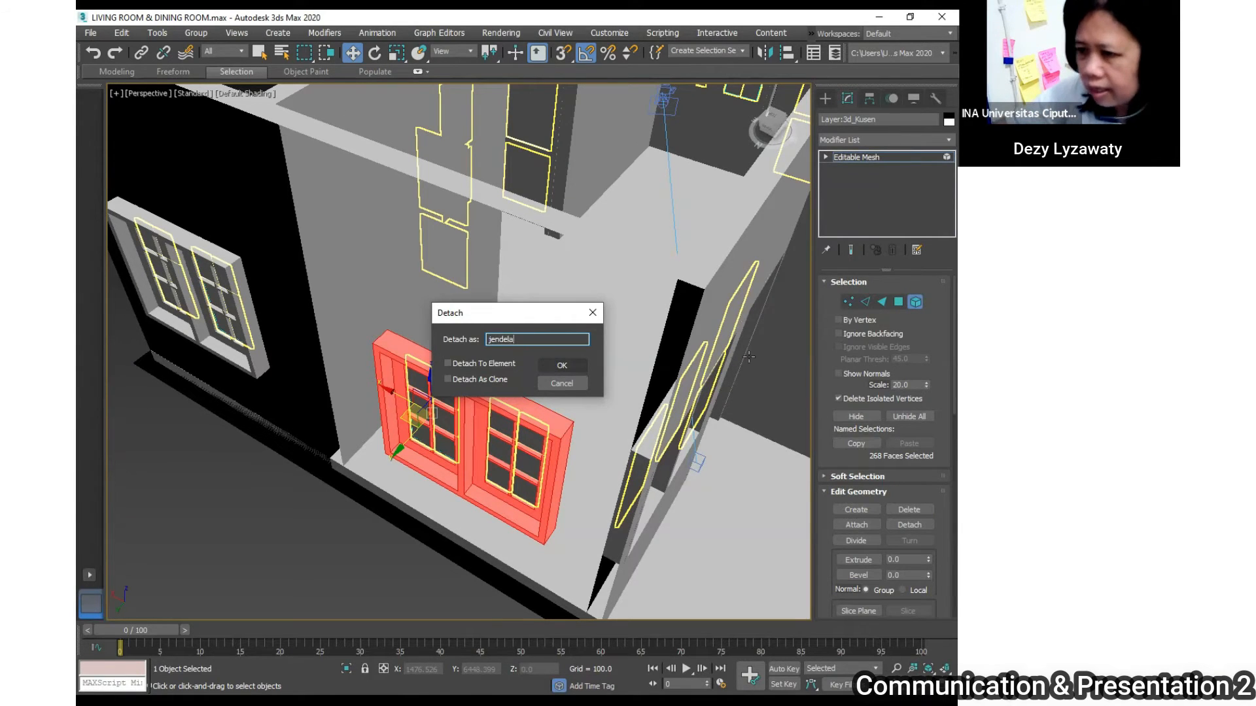
key(Return)
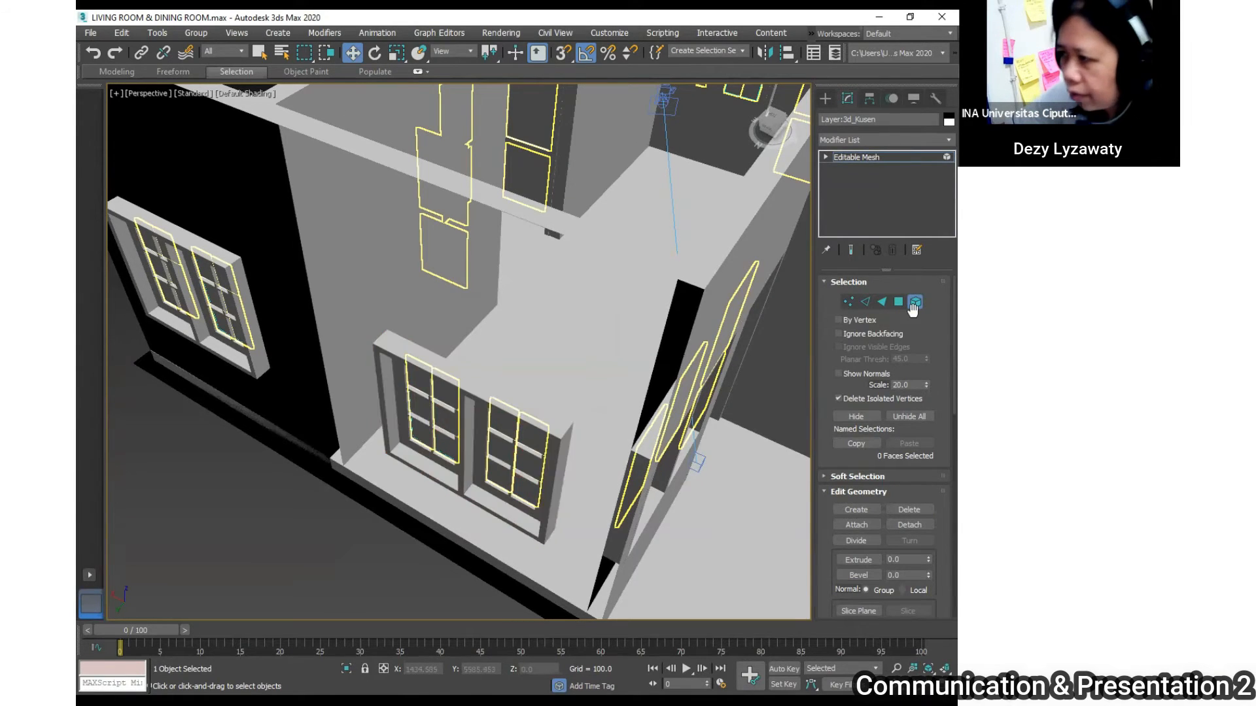
click(915, 302)
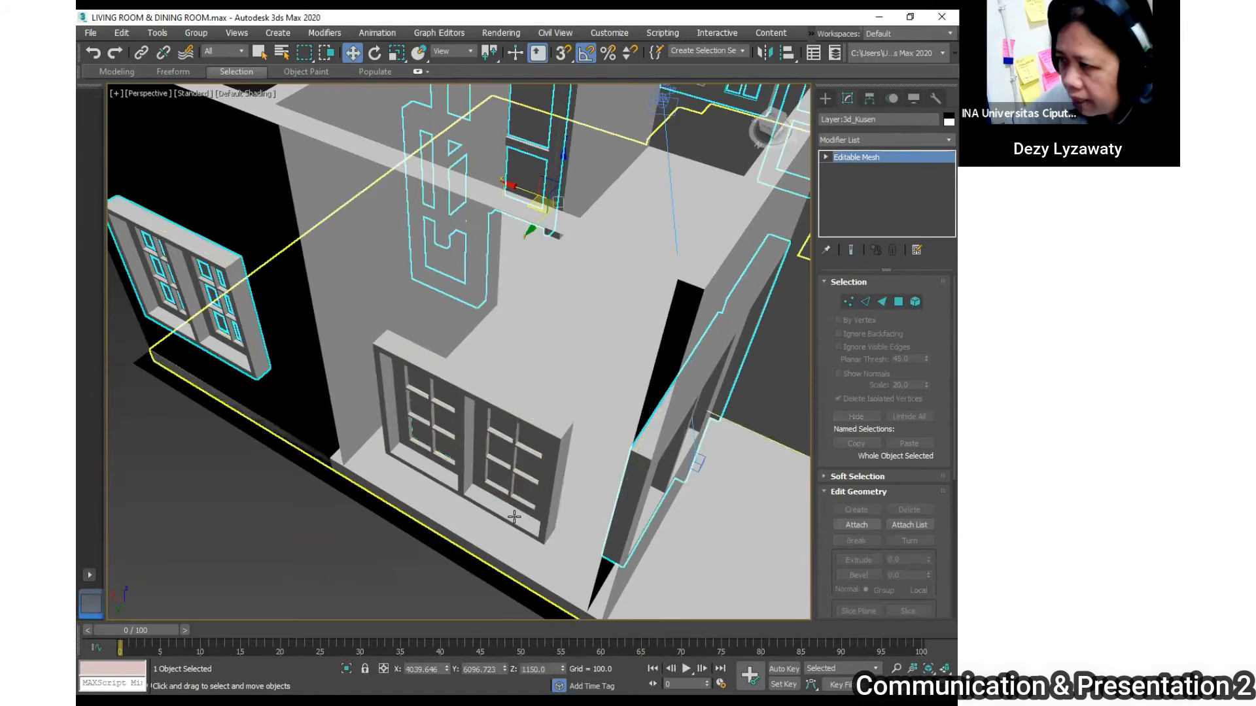
click(525, 413)
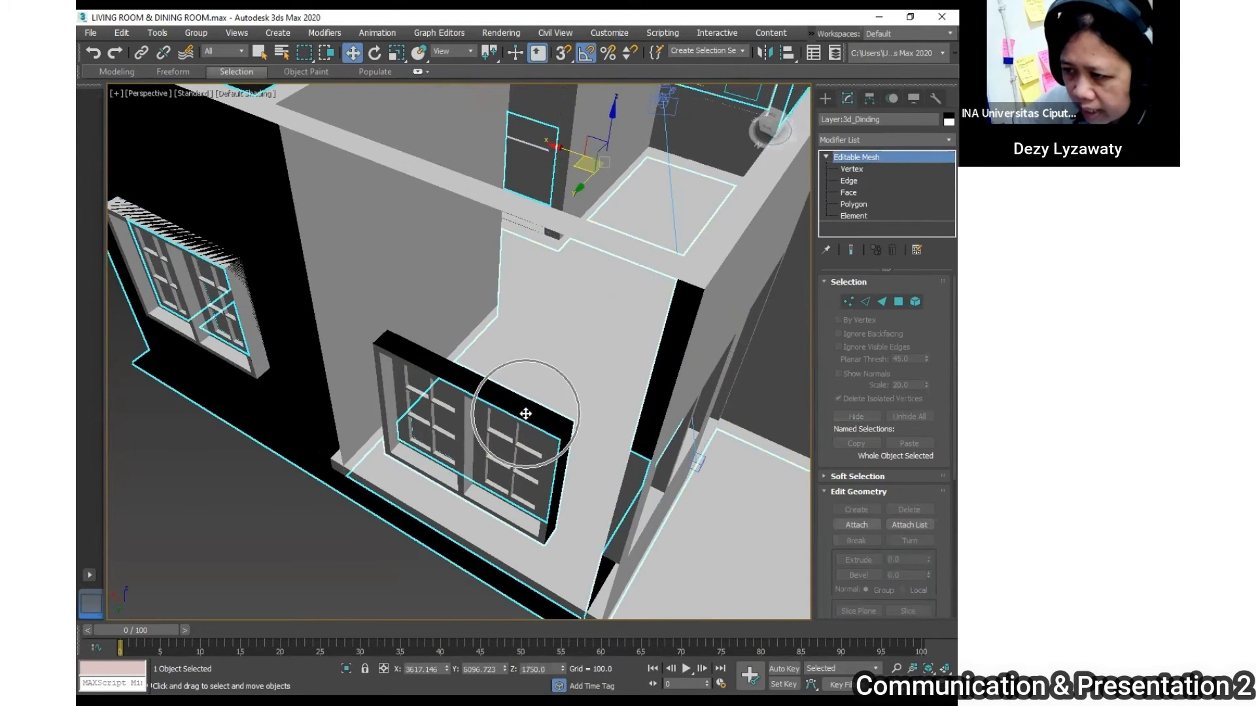
click(541, 456)
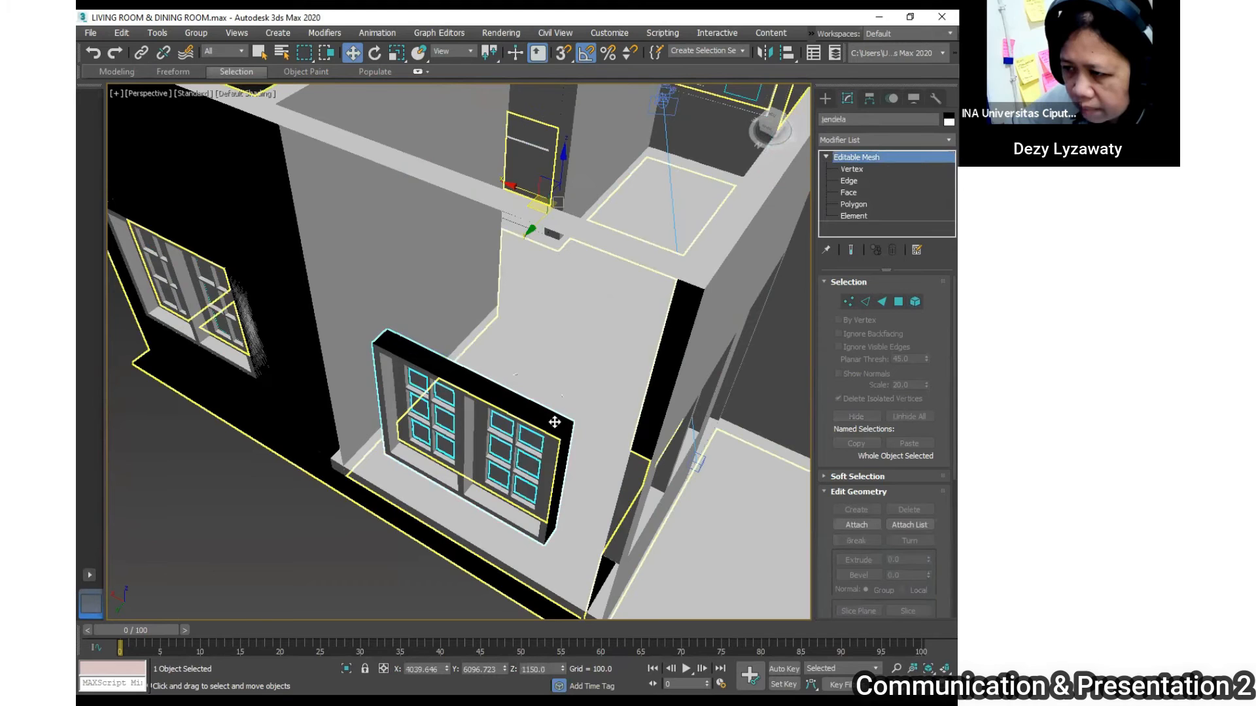
right_click(553, 422)
click(597, 368)
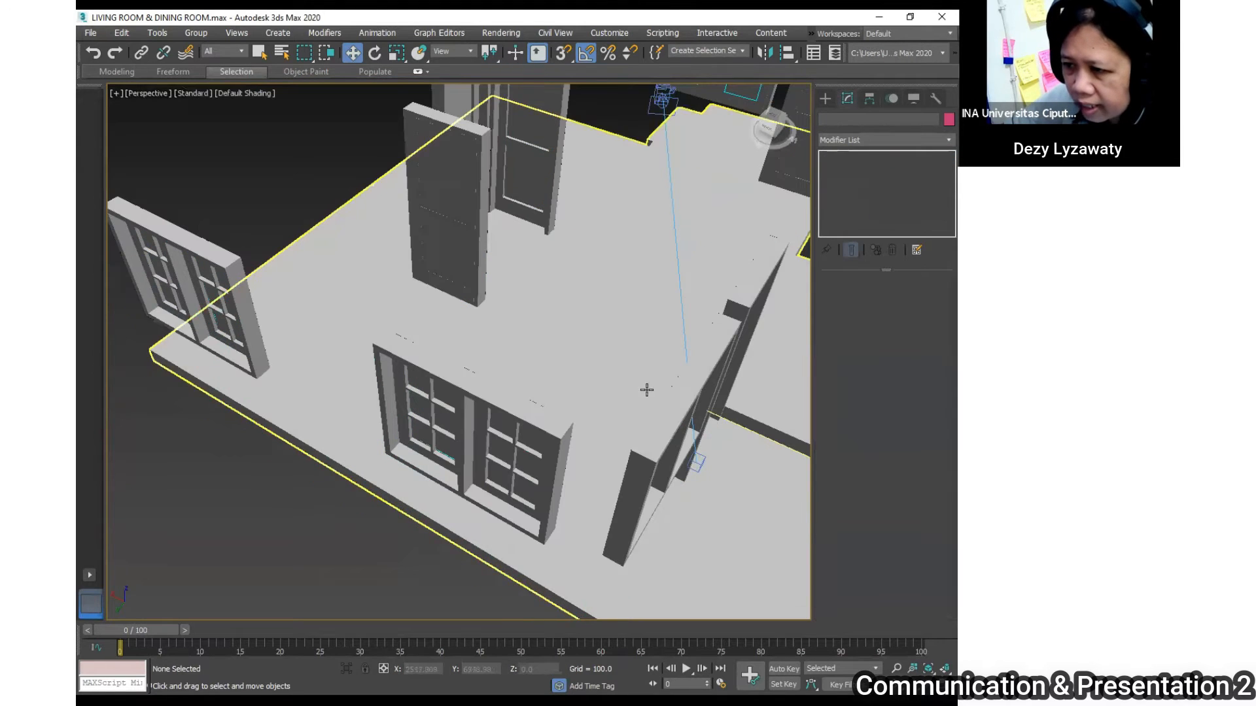
click(121, 32)
click(134, 53)
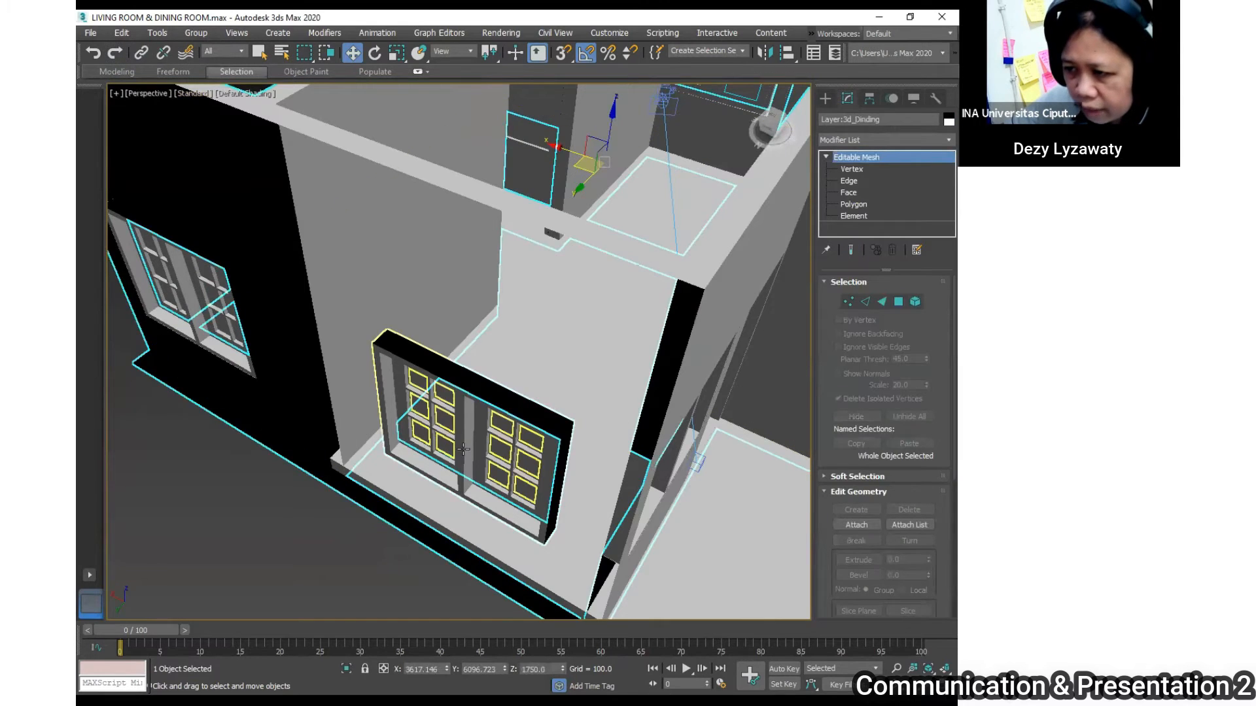
- Hide the detached end-wall window frame object jendela
click(464, 449)
right_click(465, 448)
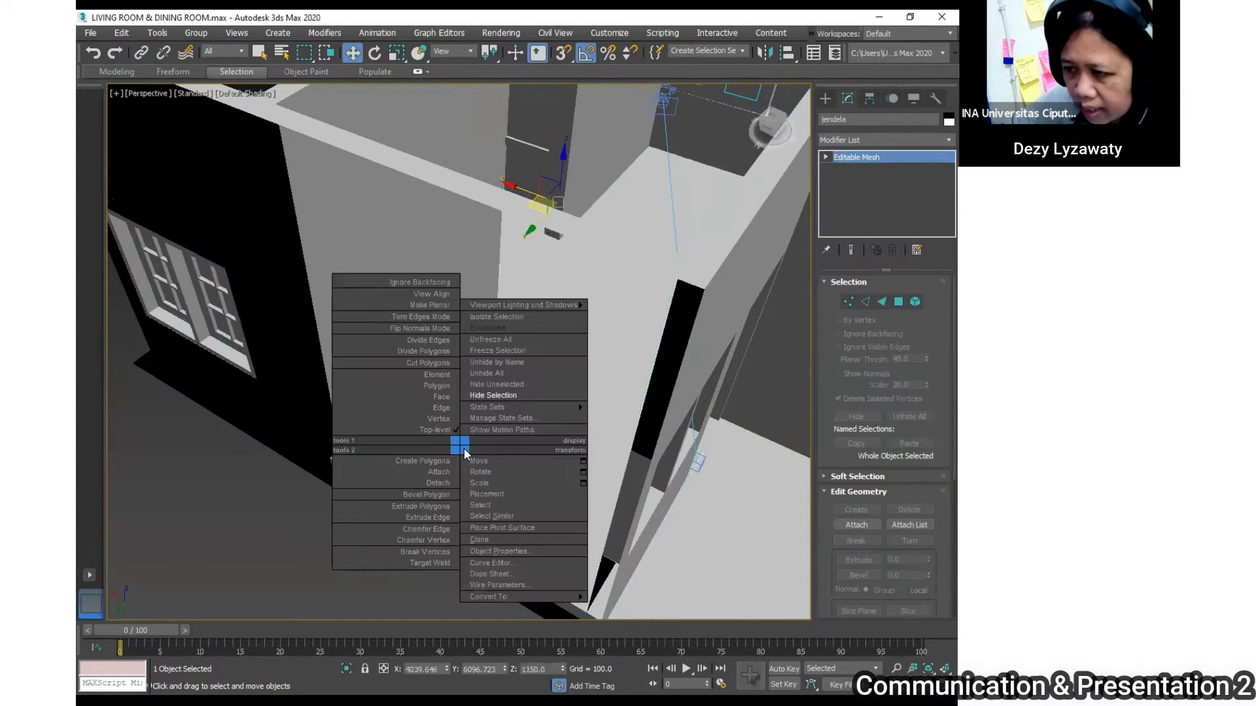
click(484, 395)
scroll(561, 432, down, 2)
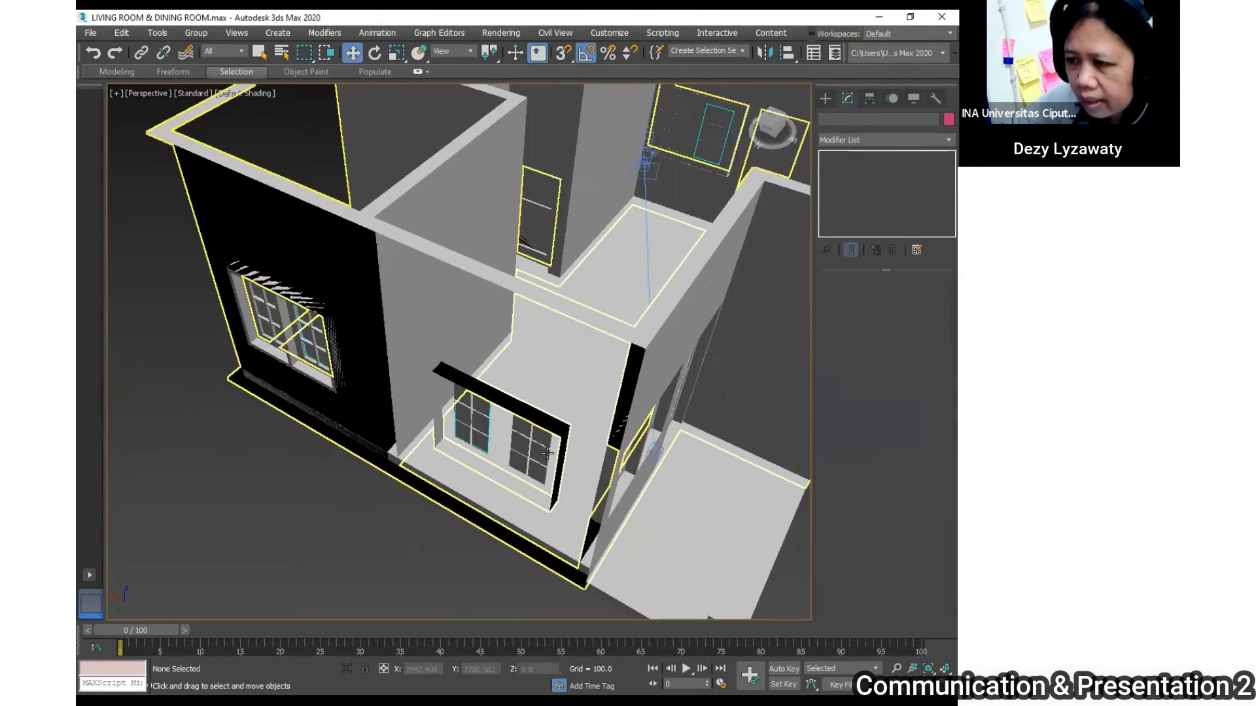
- Enter element editing on the glass mesh Layer:3d_Kaca
scroll(540, 455, up, 2)
click(535, 454)
click(535, 453)
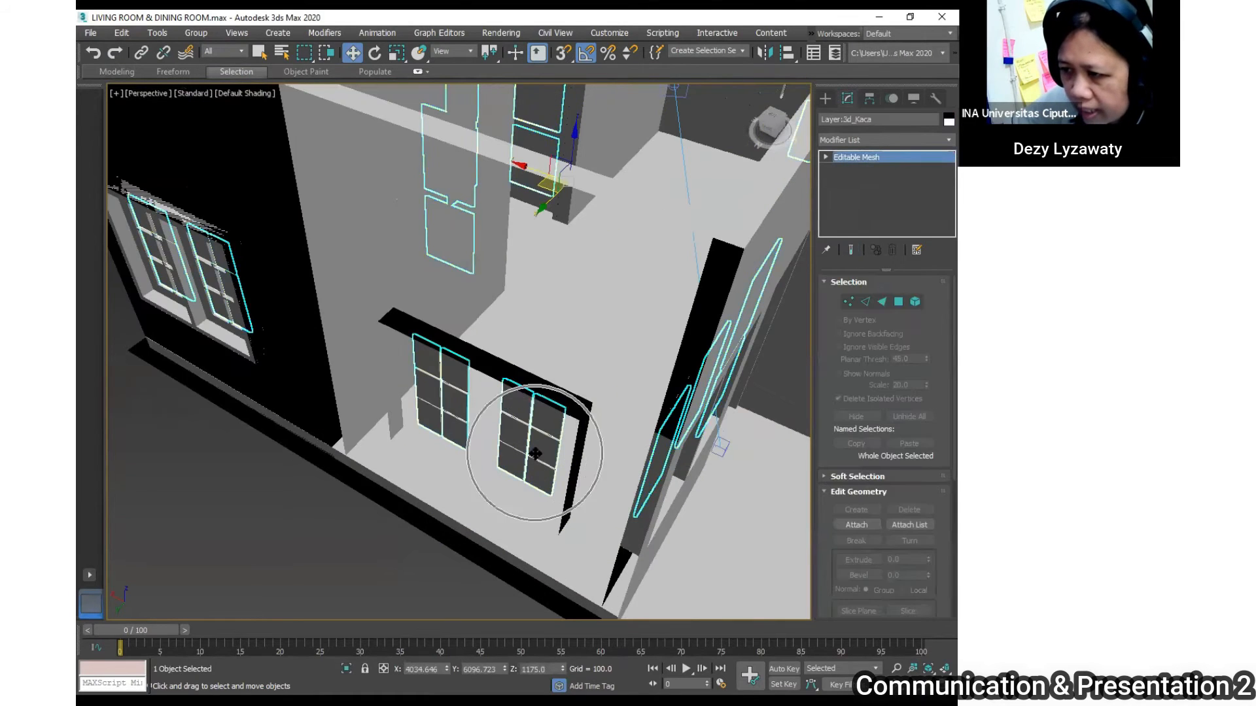
click(535, 454)
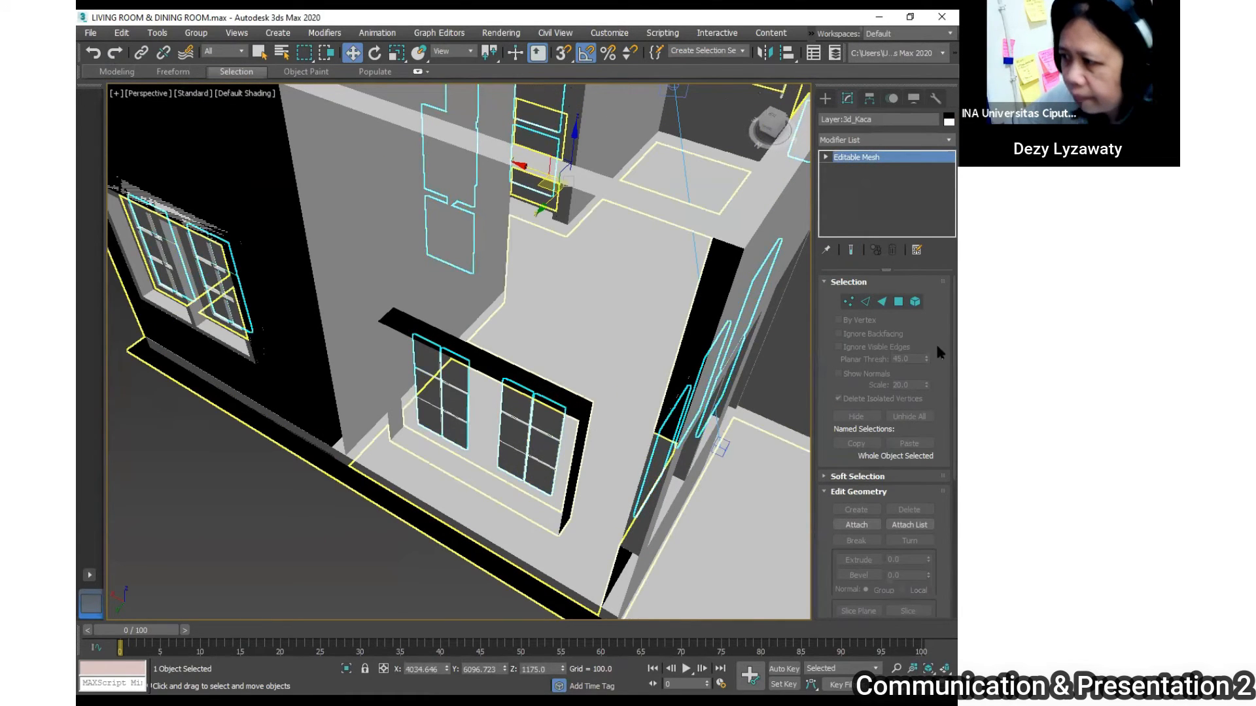
click(914, 300)
- Detach all twelve glass panes of the main room's end-wall window as an object named Kaca
click(533, 471)
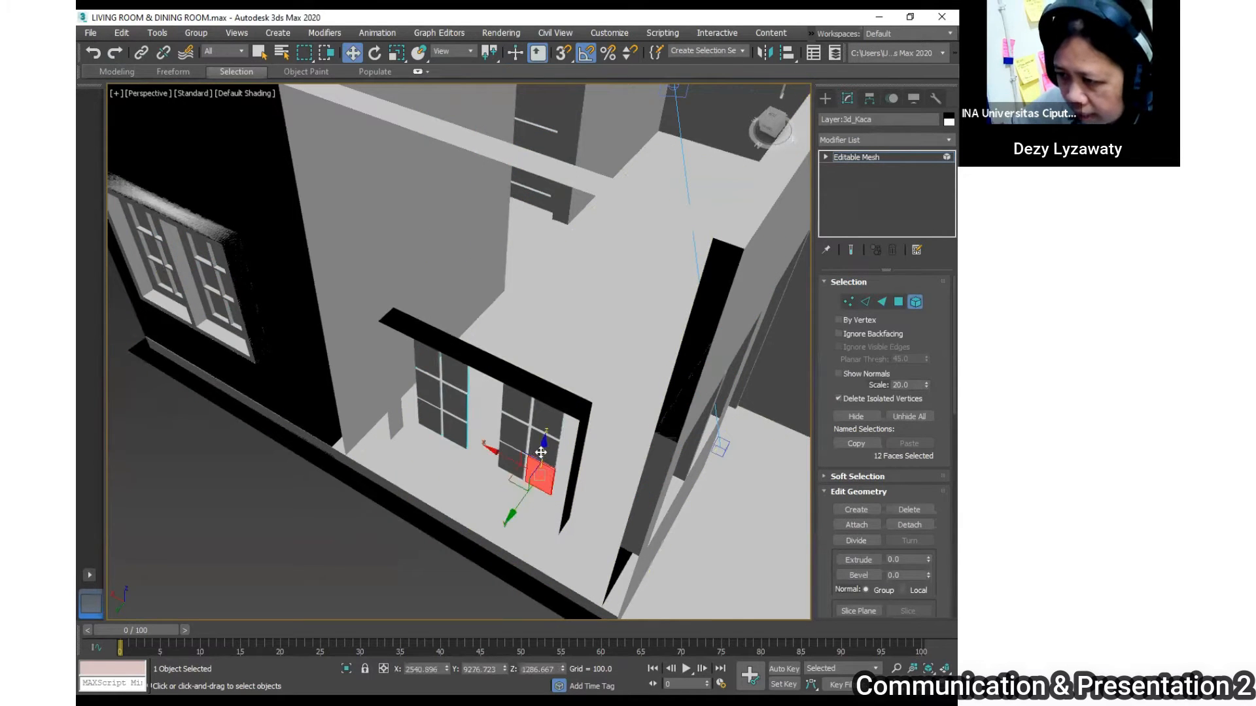
ctrl+click(513, 417)
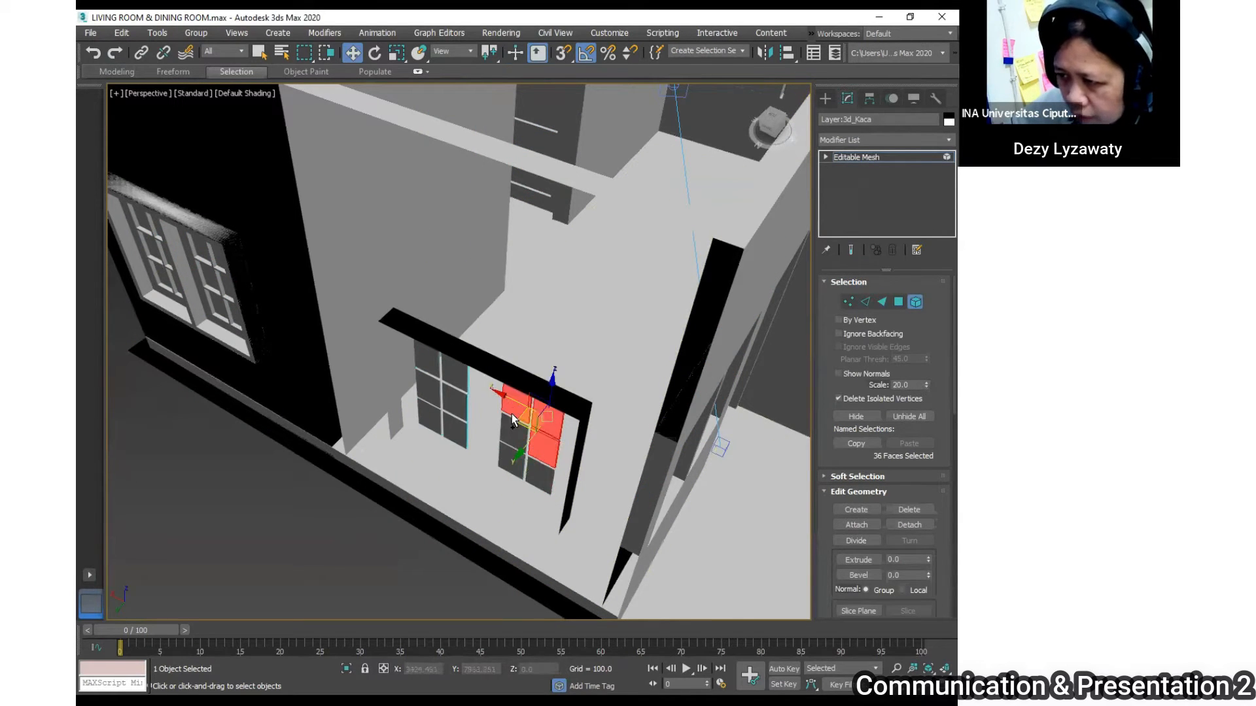
ctrl+click(507, 443)
ctrl+click(540, 476)
ctrl+click(512, 464)
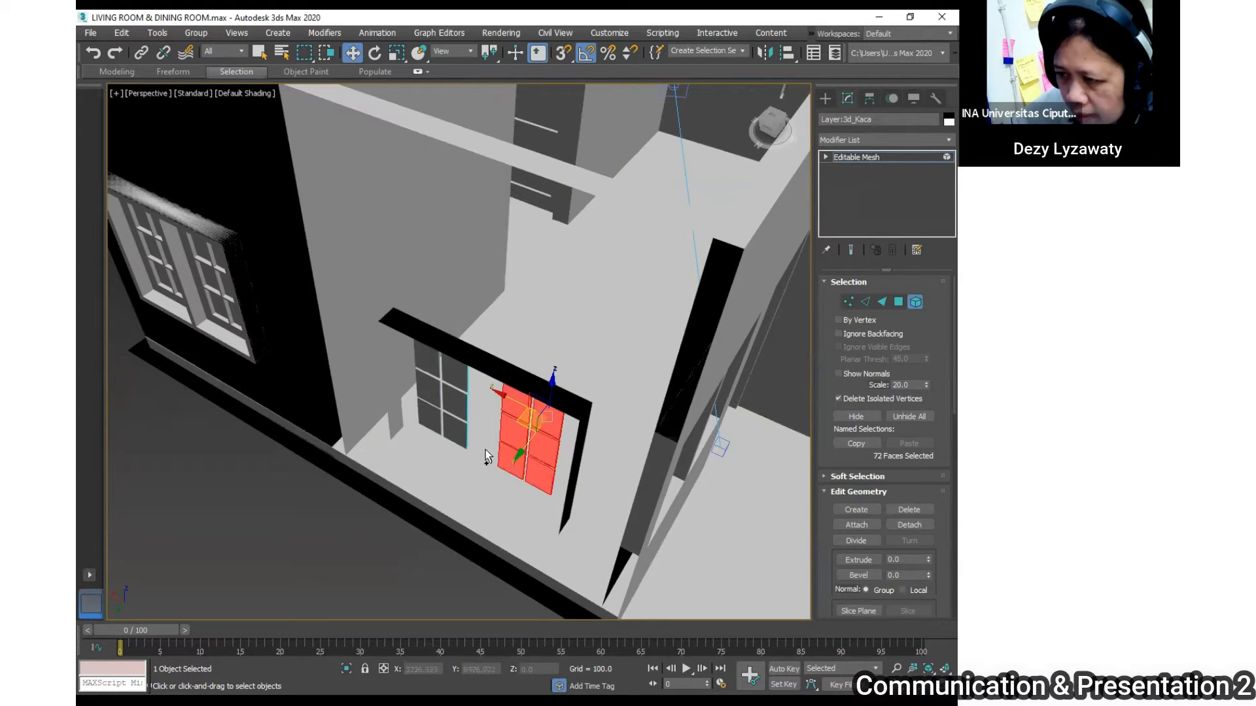
ctrl+click(457, 434)
ctrl+click(455, 404)
ctrl+click(454, 379)
ctrl+click(428, 361)
ctrl+click(423, 391)
ctrl+click(428, 419)
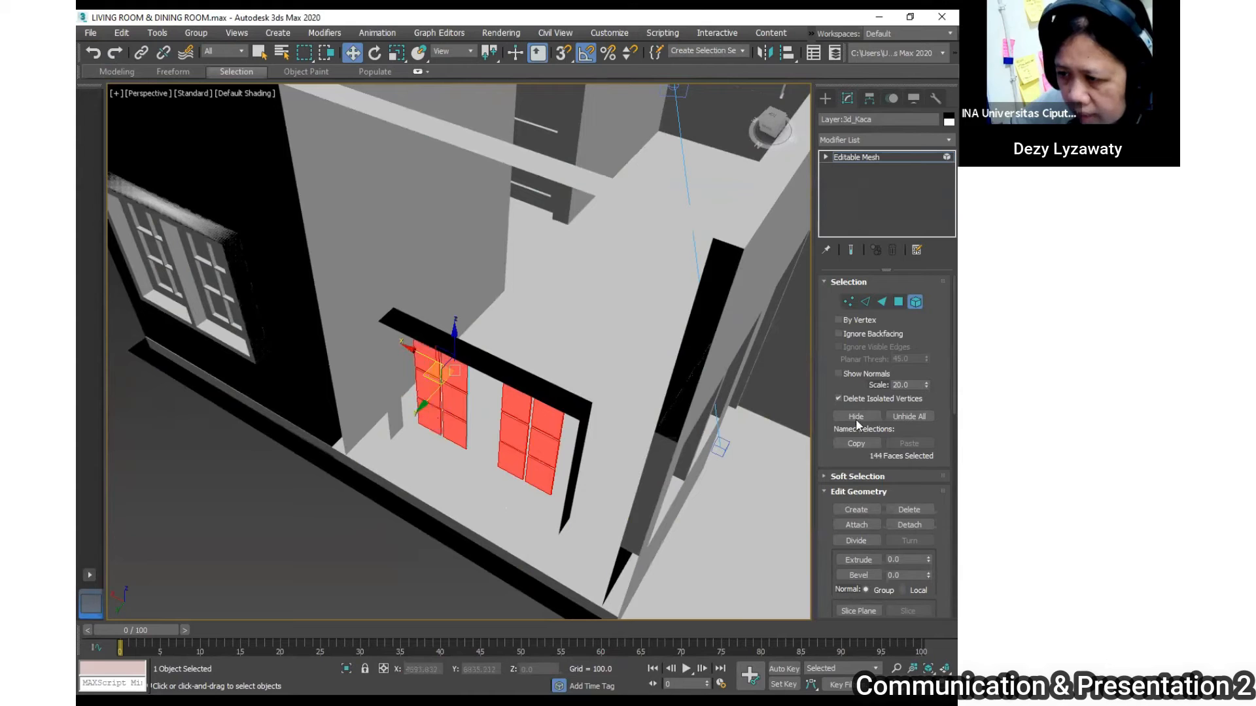
scroll(937, 435, down, 3)
click(906, 426)
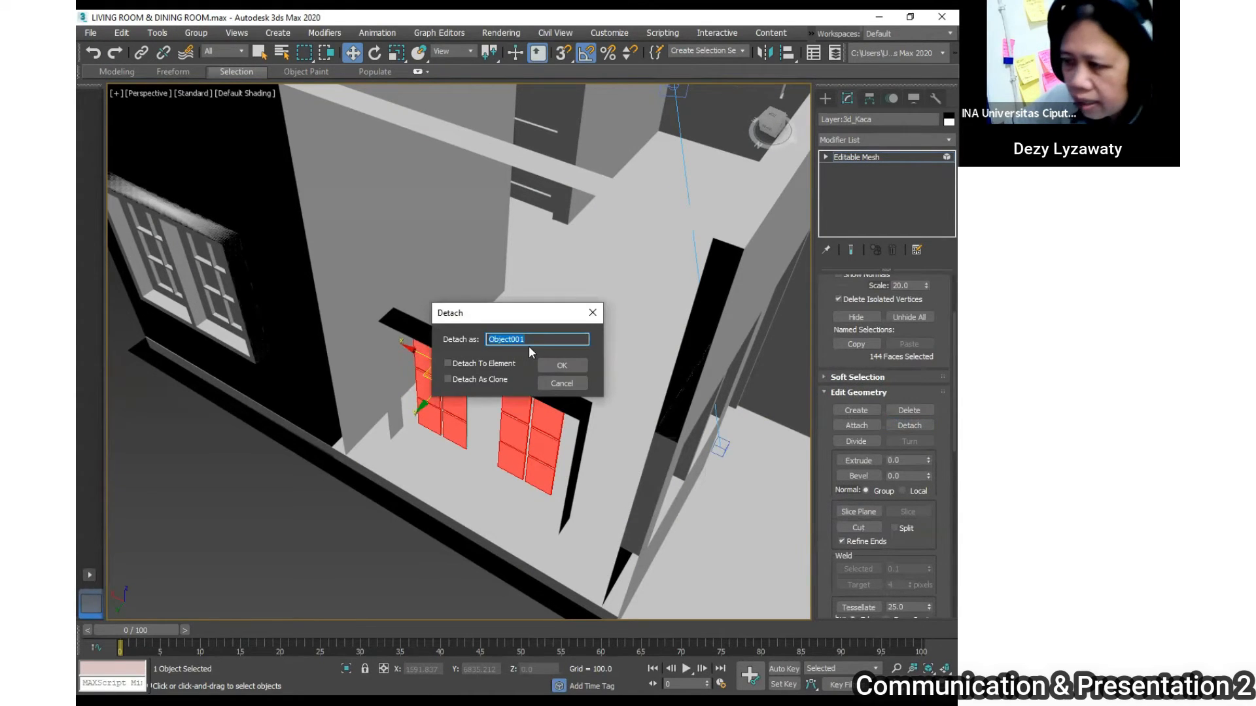
text(Kaca)
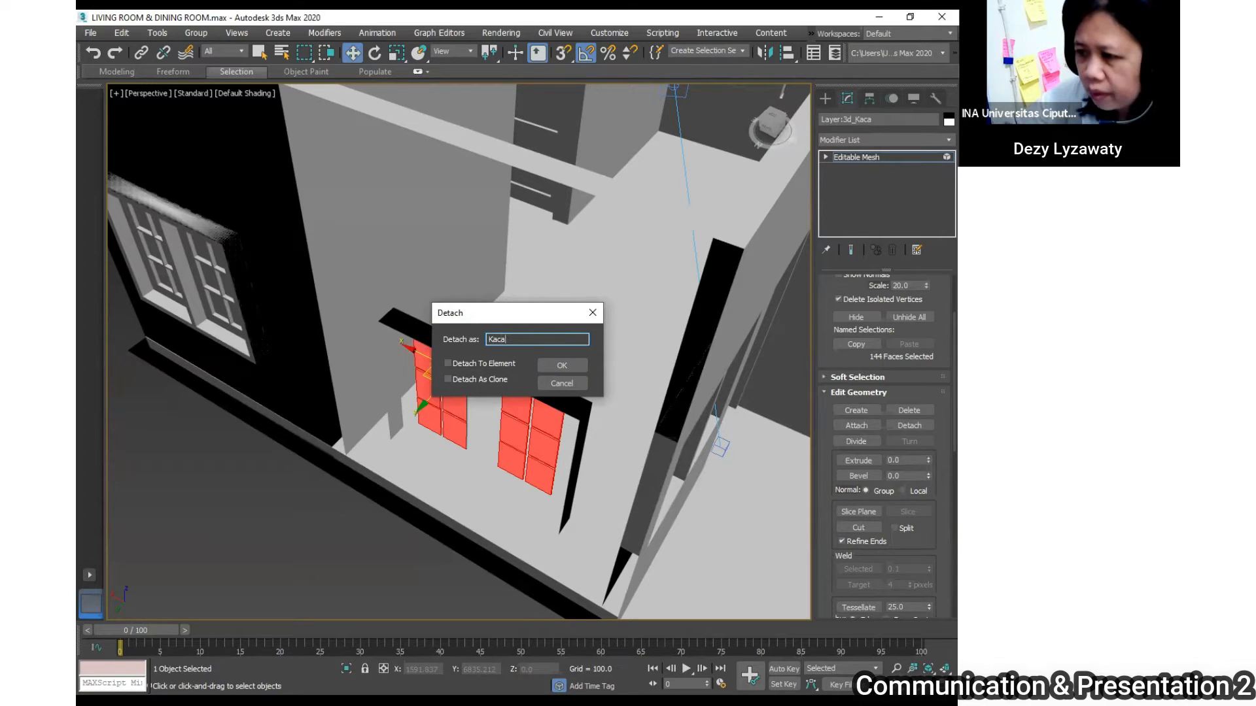
click(562, 365)
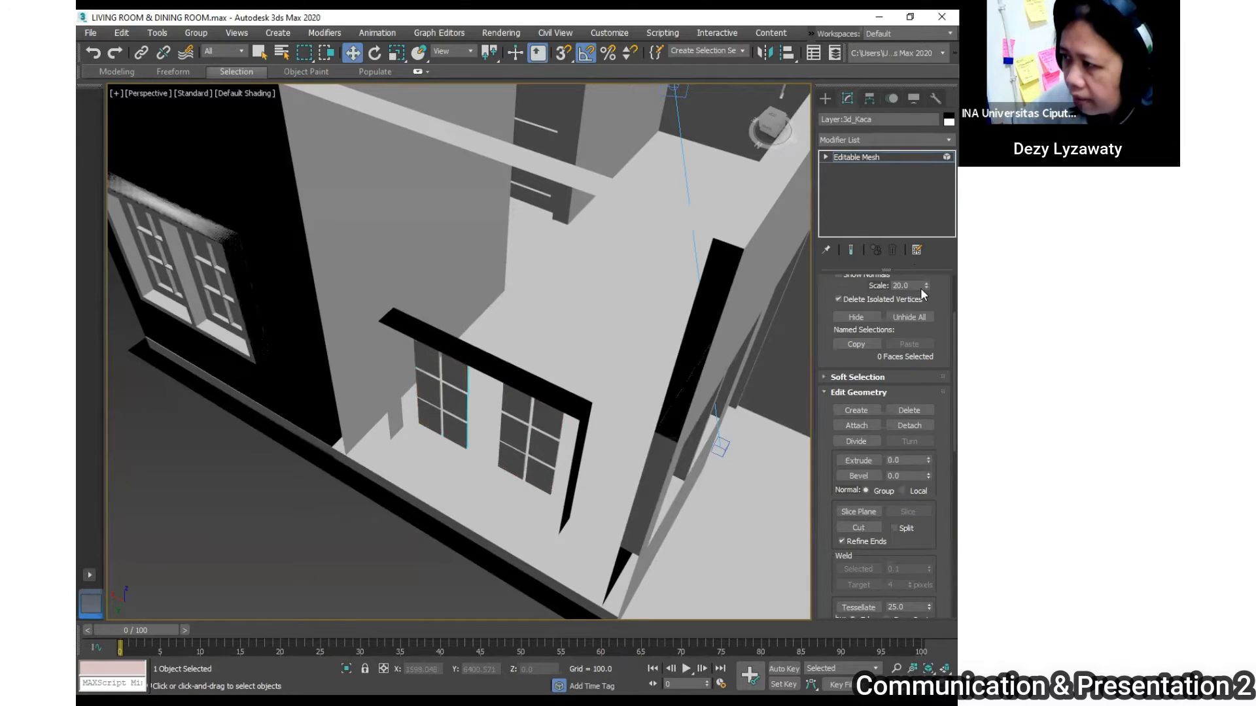
- Leave element editing of the glass mesh and hide the detached panes object Kaca
scroll(920, 288, up, 3)
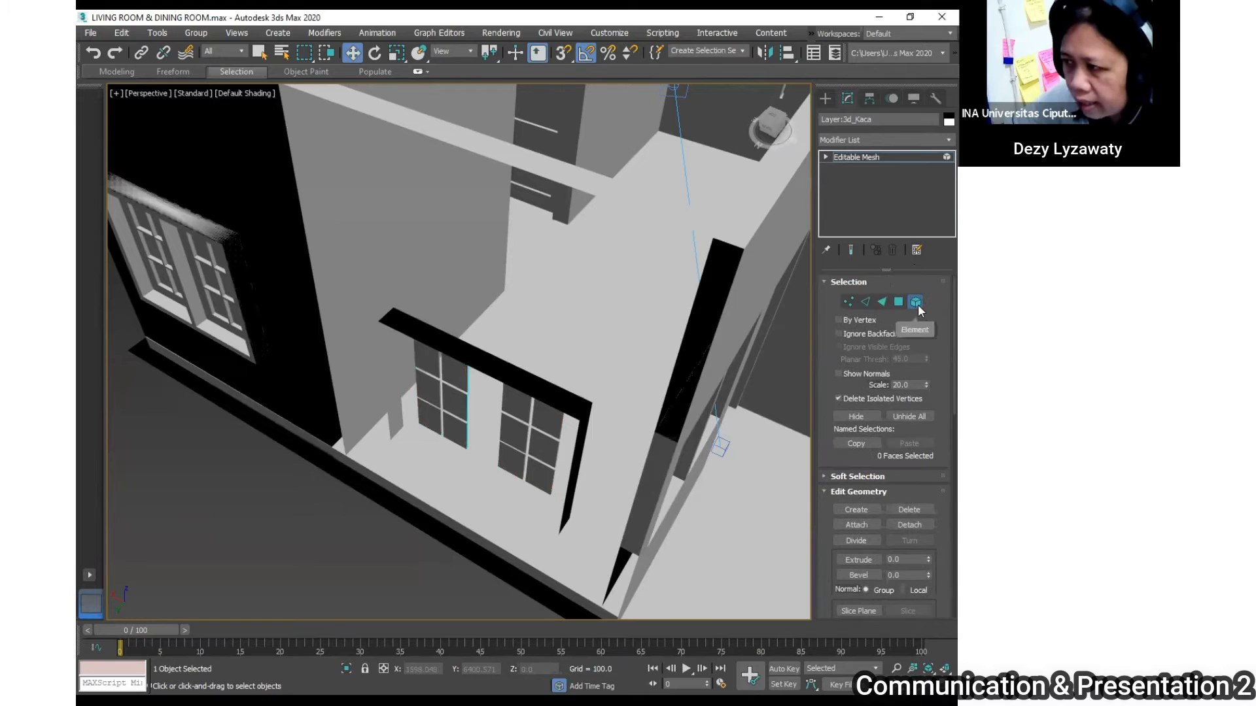
click(915, 303)
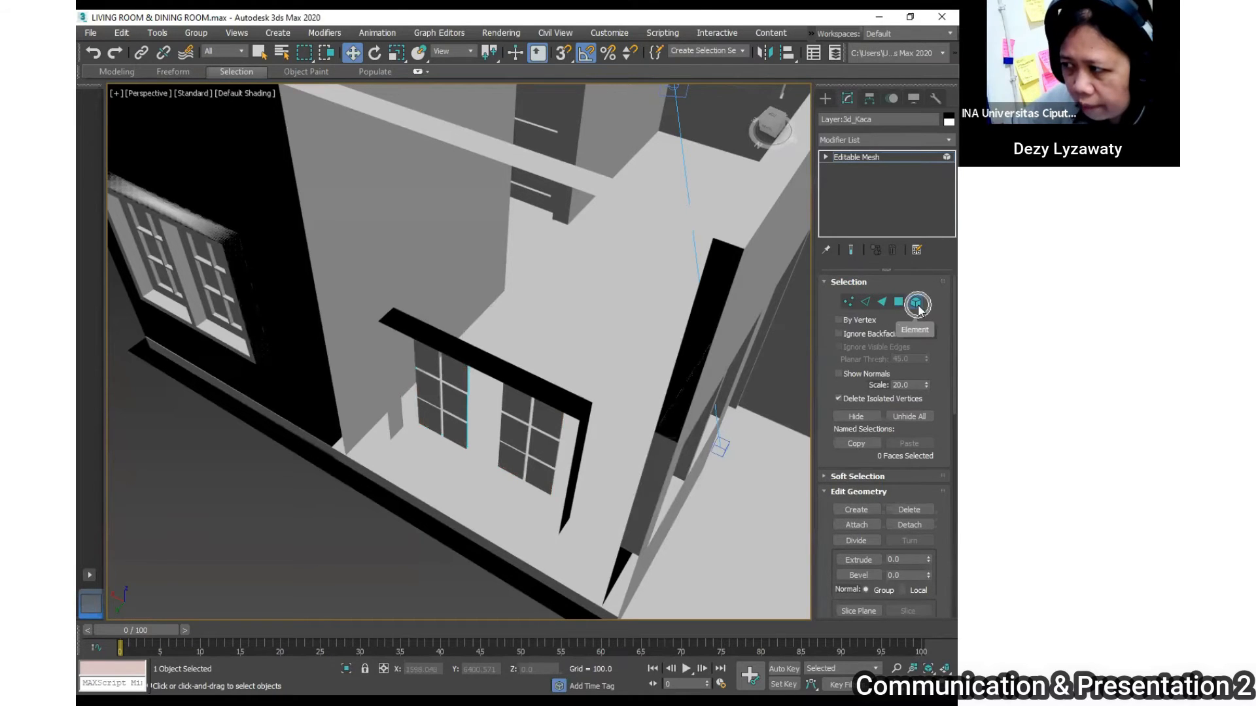
click(550, 469)
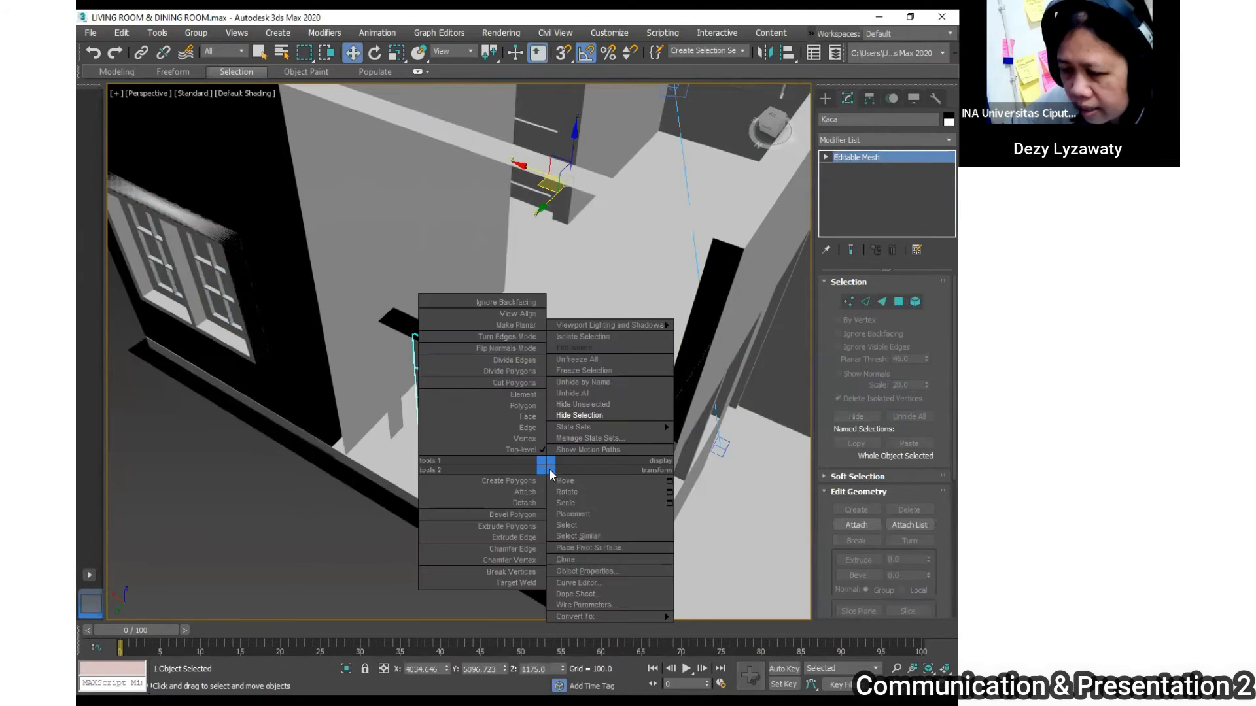
click(580, 416)
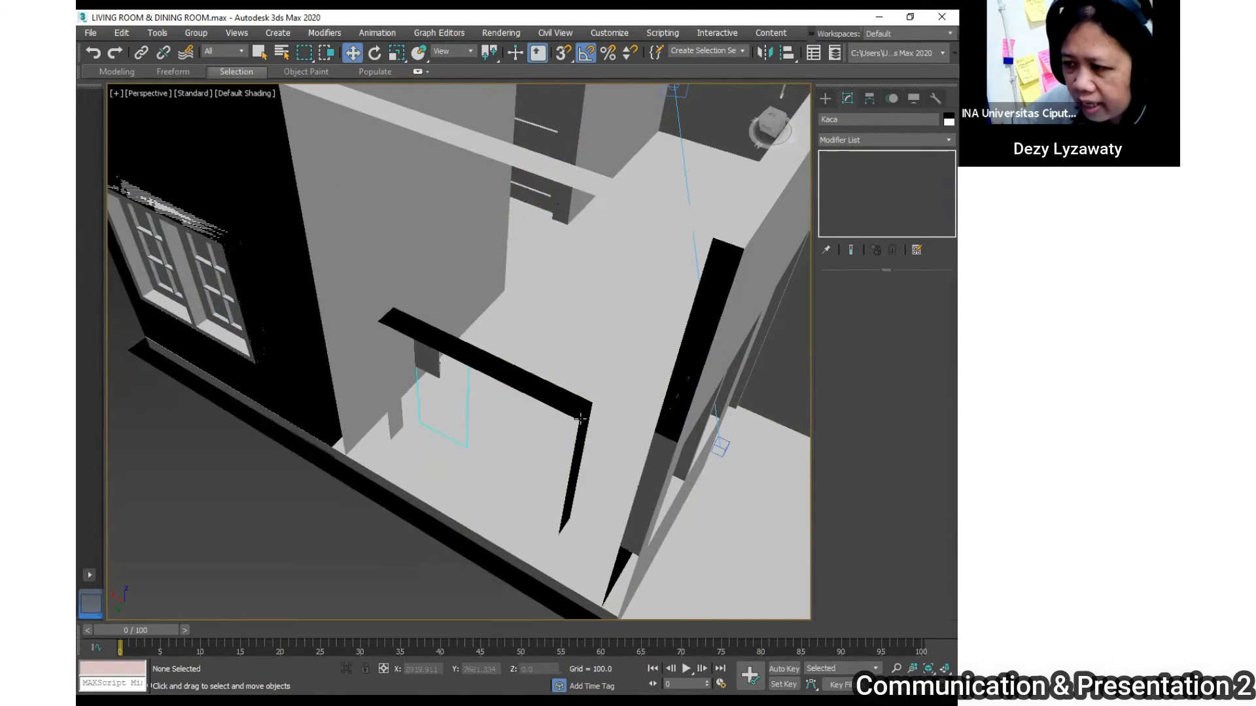
- Detach the polygons lining the end-wall window opening from the wall mesh Layer:3d_Dinding as an object named dinding1
click(578, 415)
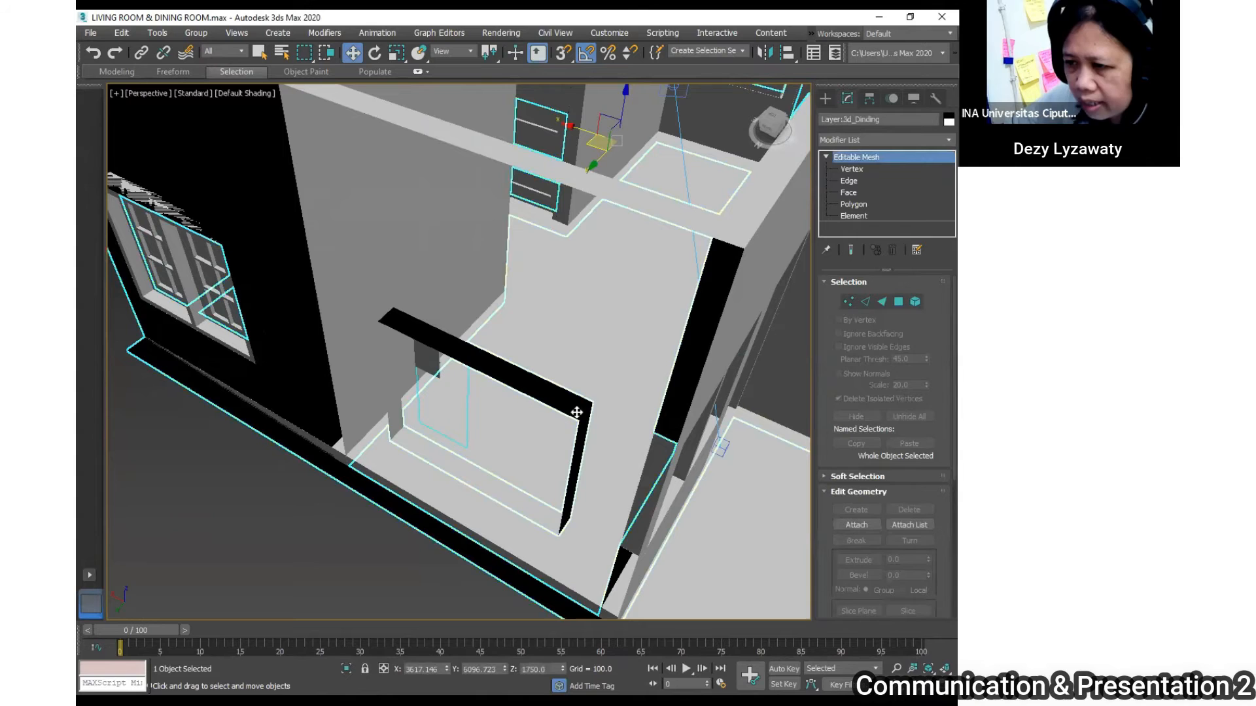
click(898, 302)
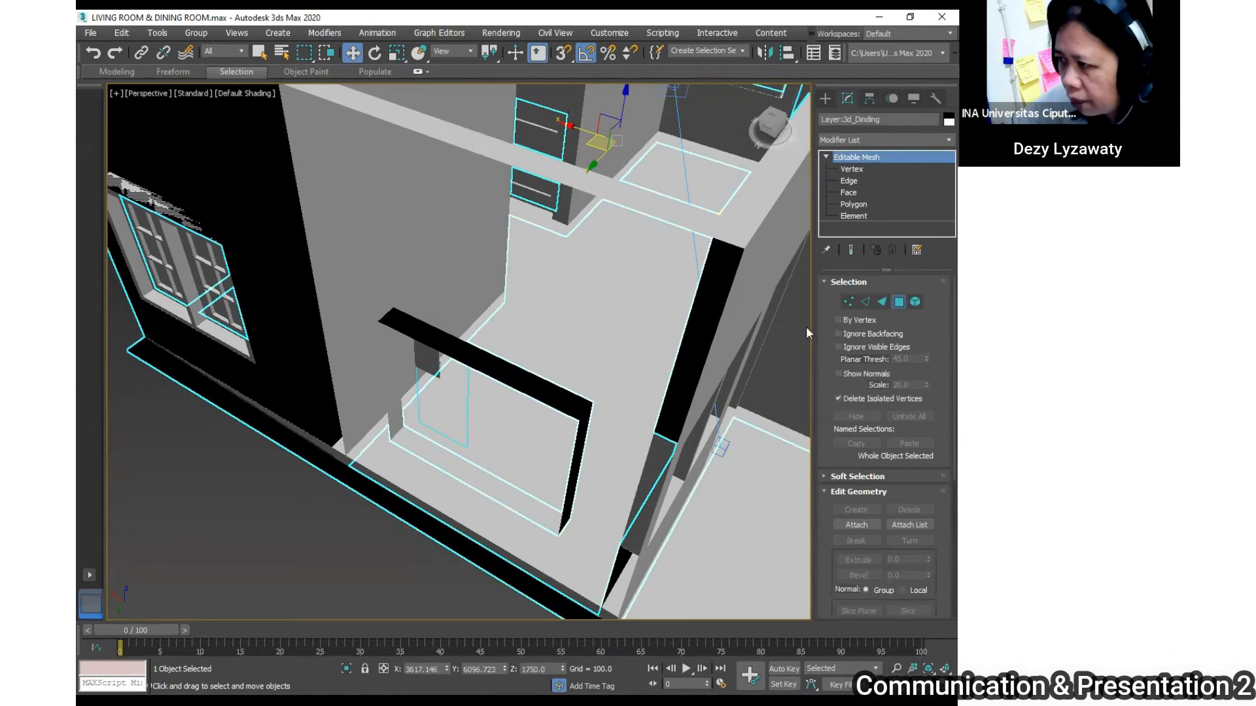
click(556, 402)
ctrl+click(575, 462)
ctrl+click(528, 514)
ctrl+click(396, 408)
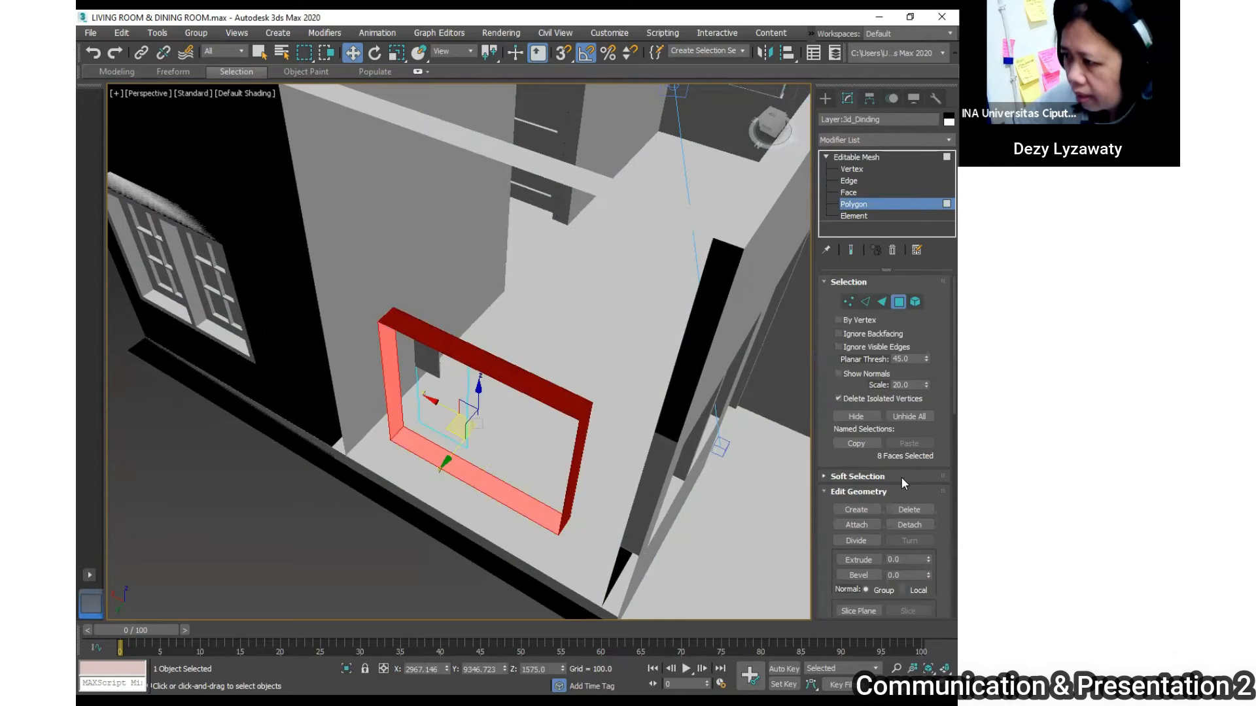
scroll(916, 406, down, 5)
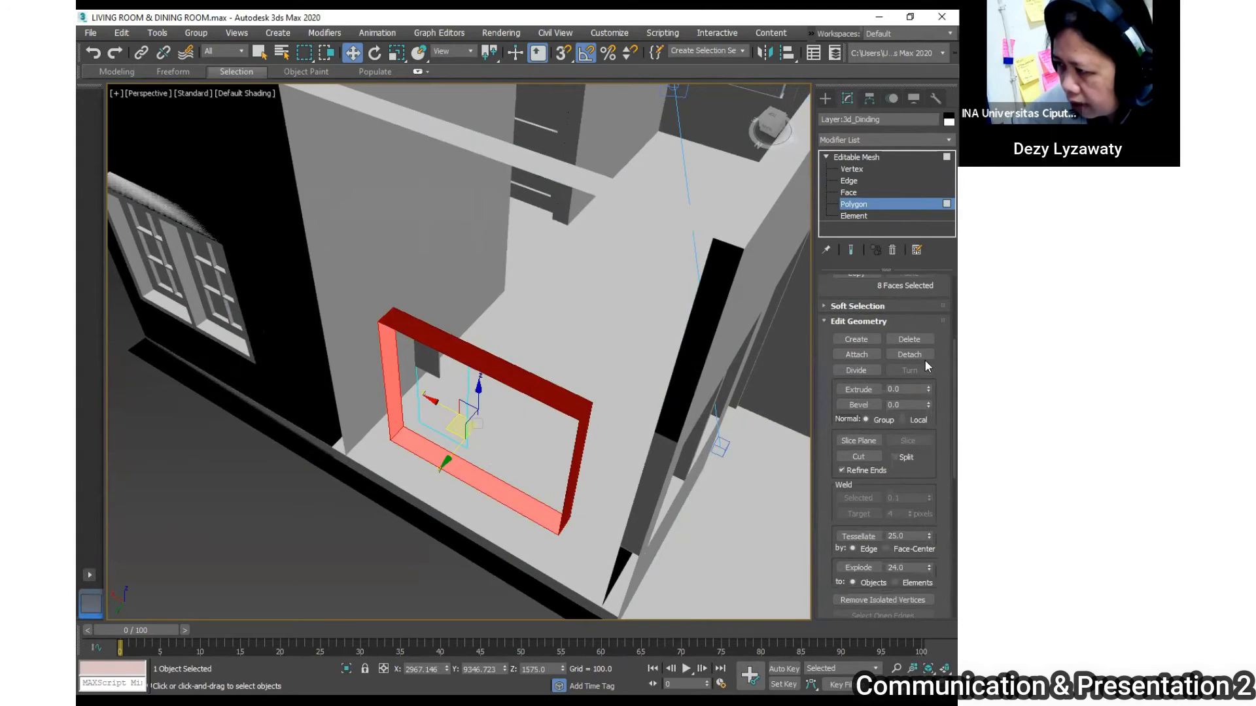
click(909, 354)
text(dinding1)
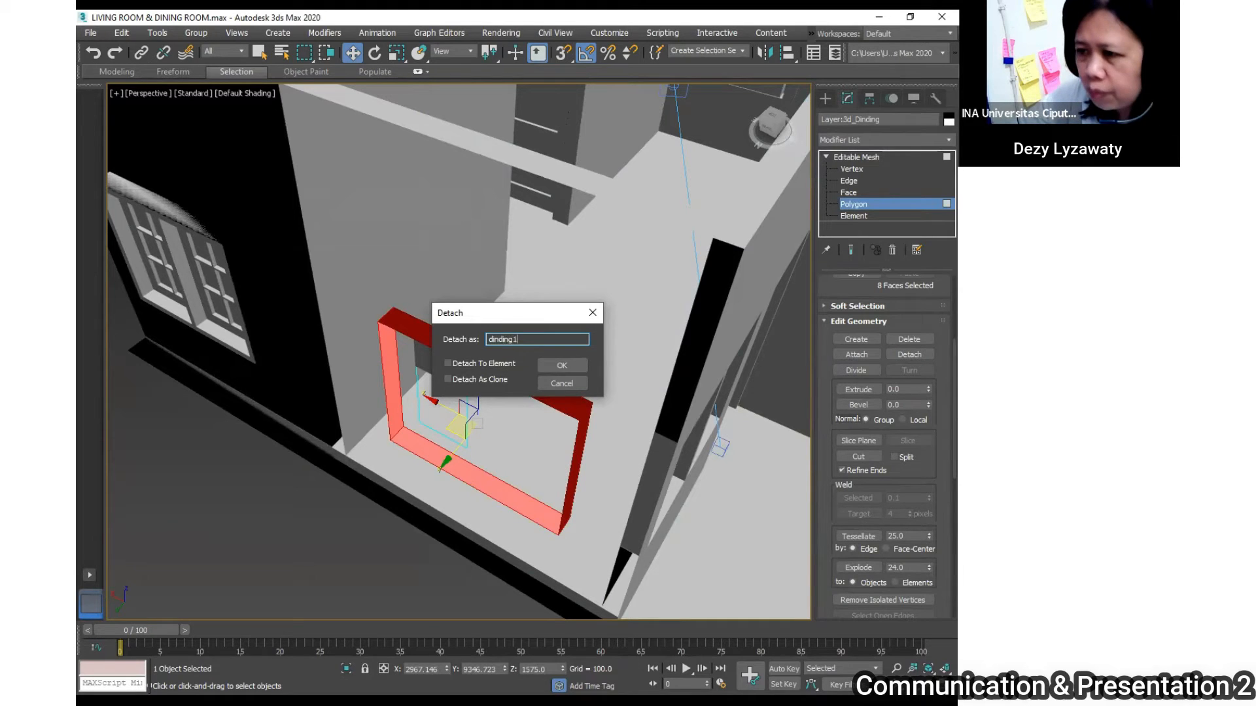
key(Return)
- Leave polygon editing of the wall mesh and hide the detached window surround dinding1
click(880, 202)
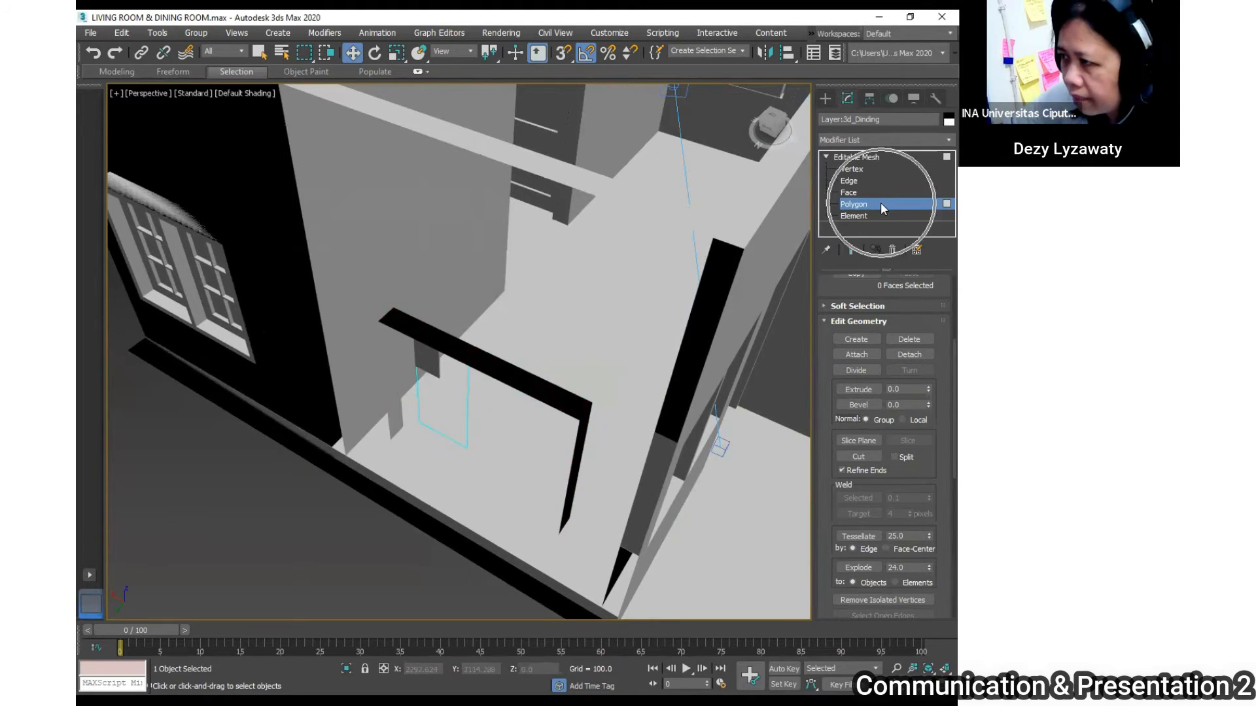
click(880, 203)
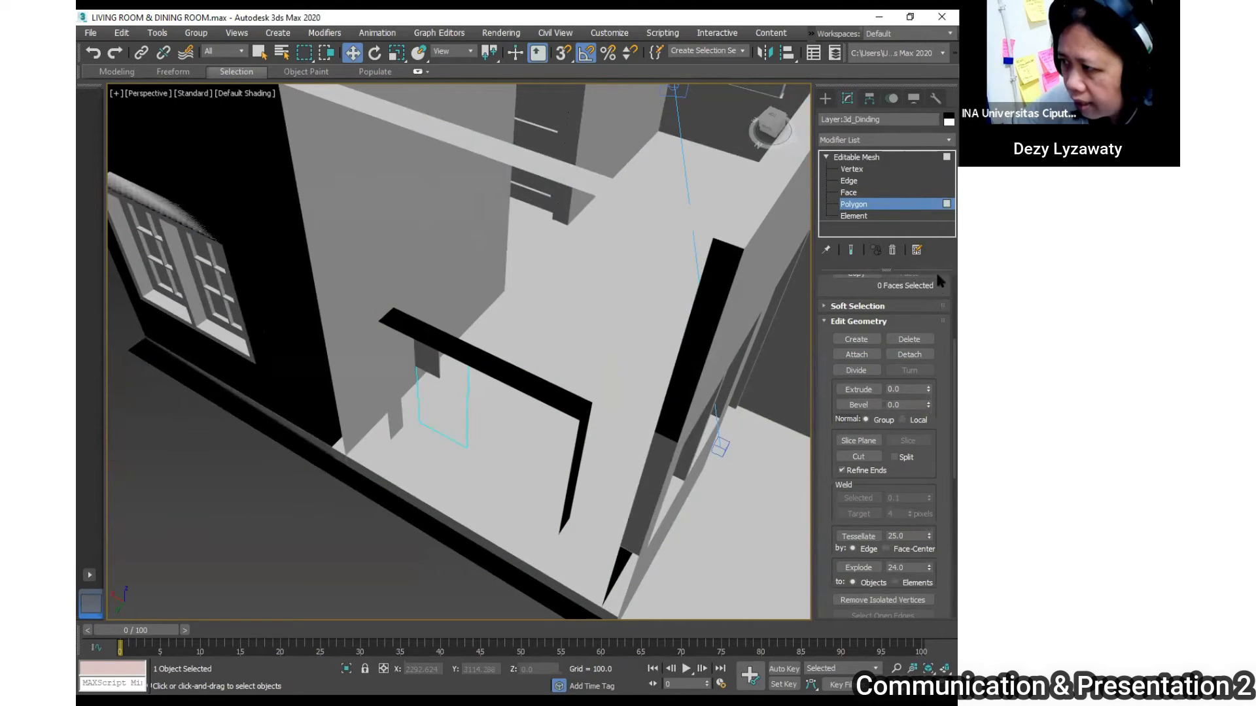
scroll(936, 342, up, 3)
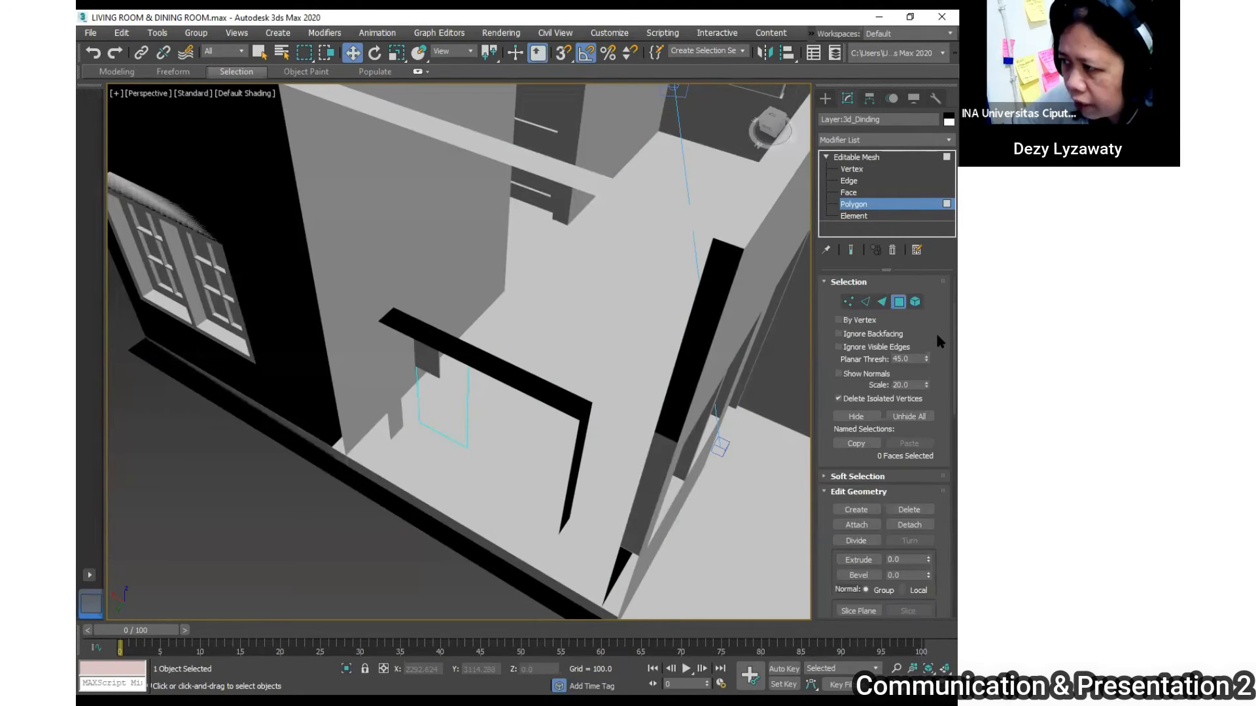
click(901, 299)
click(901, 300)
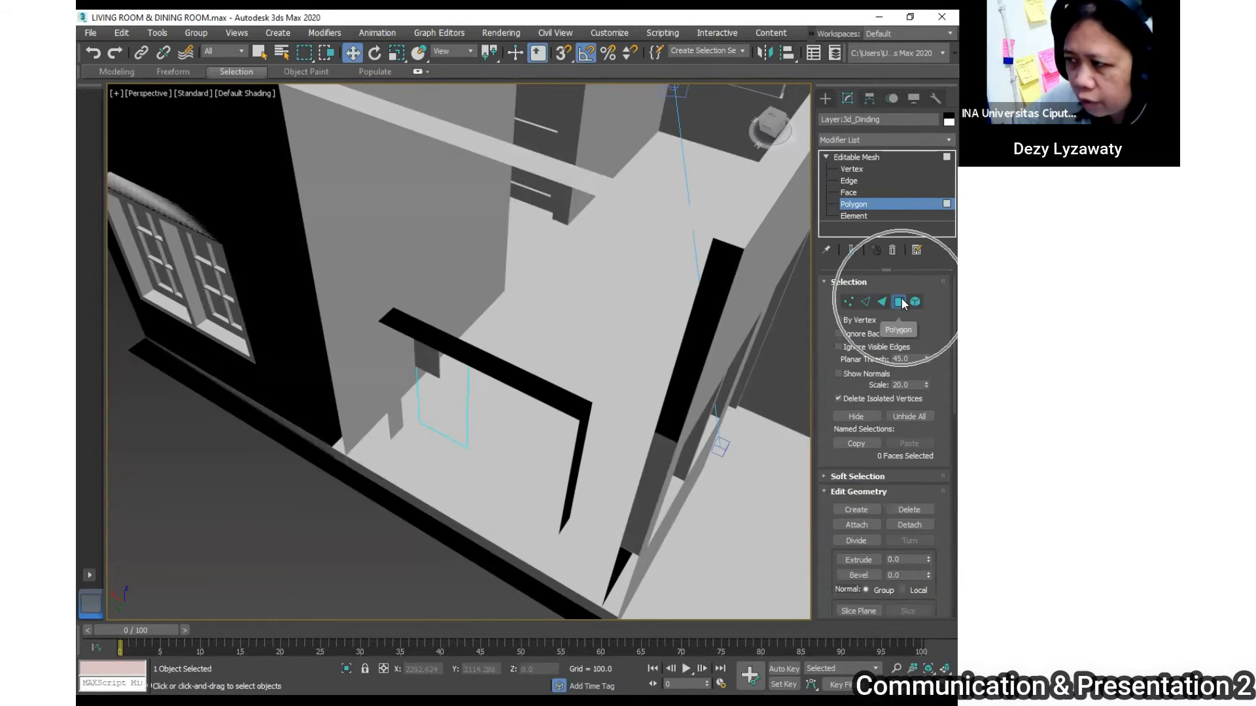
click(902, 300)
click(521, 375)
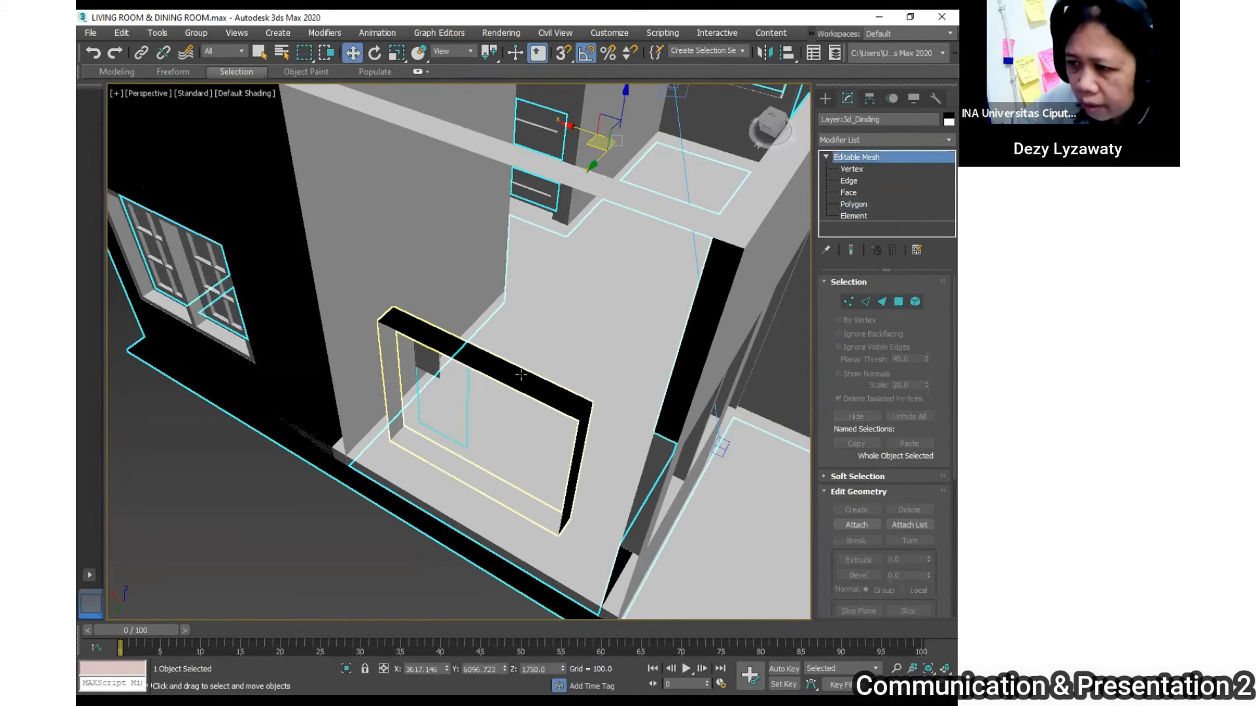
right_click(520, 373)
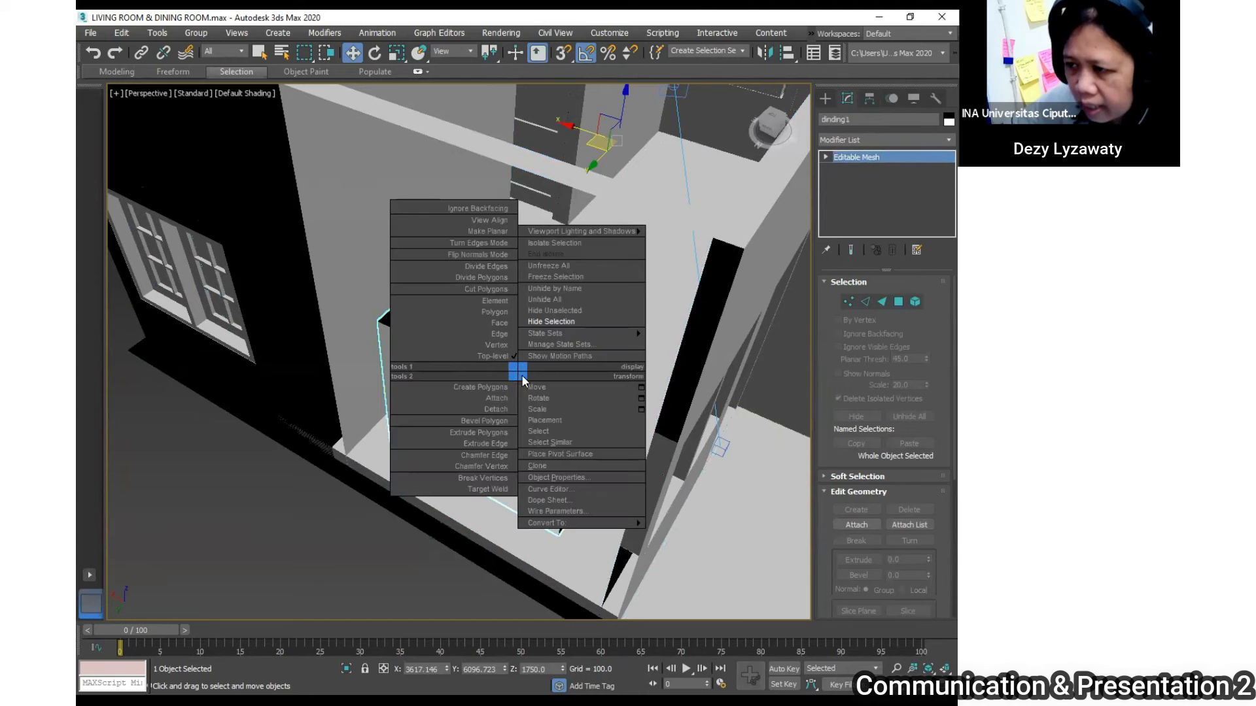
click(567, 328)
scroll(582, 384, down, 6)
- Select the glass mesh Layer:3d_Kaca and try to detach its leftover pane in the end-wall opening, leaving element editing
scroll(546, 384, up, 5)
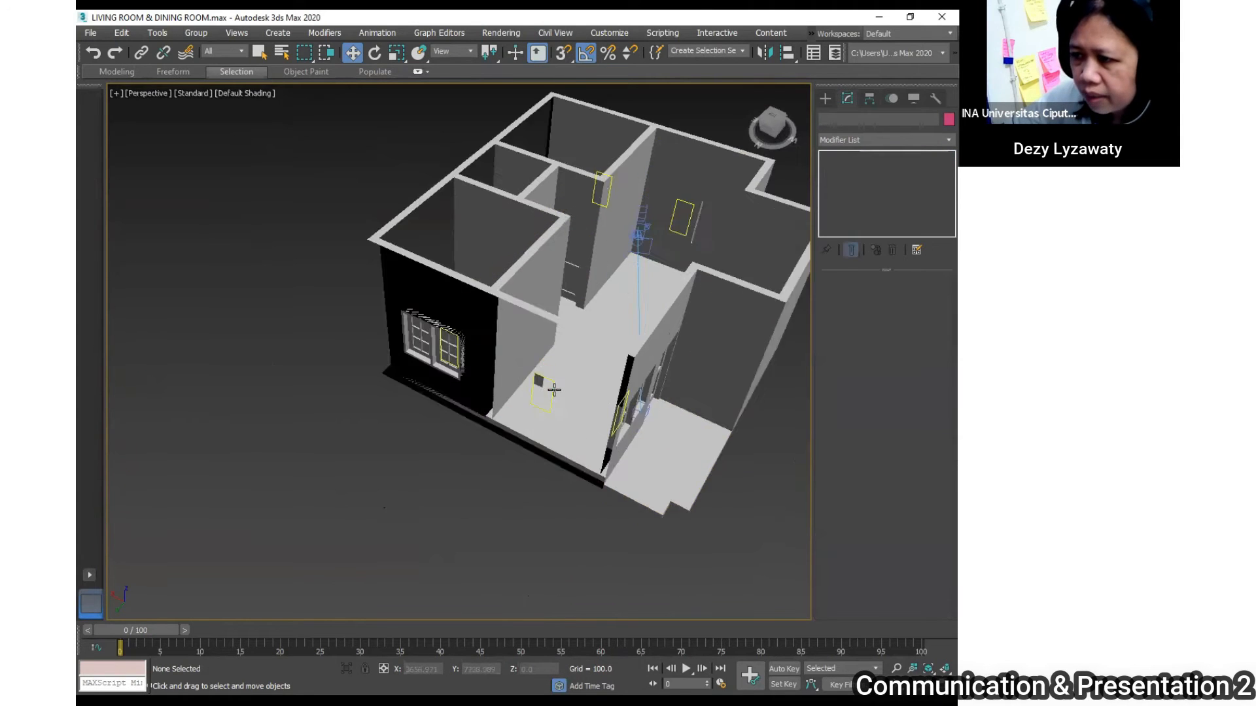
click(526, 373)
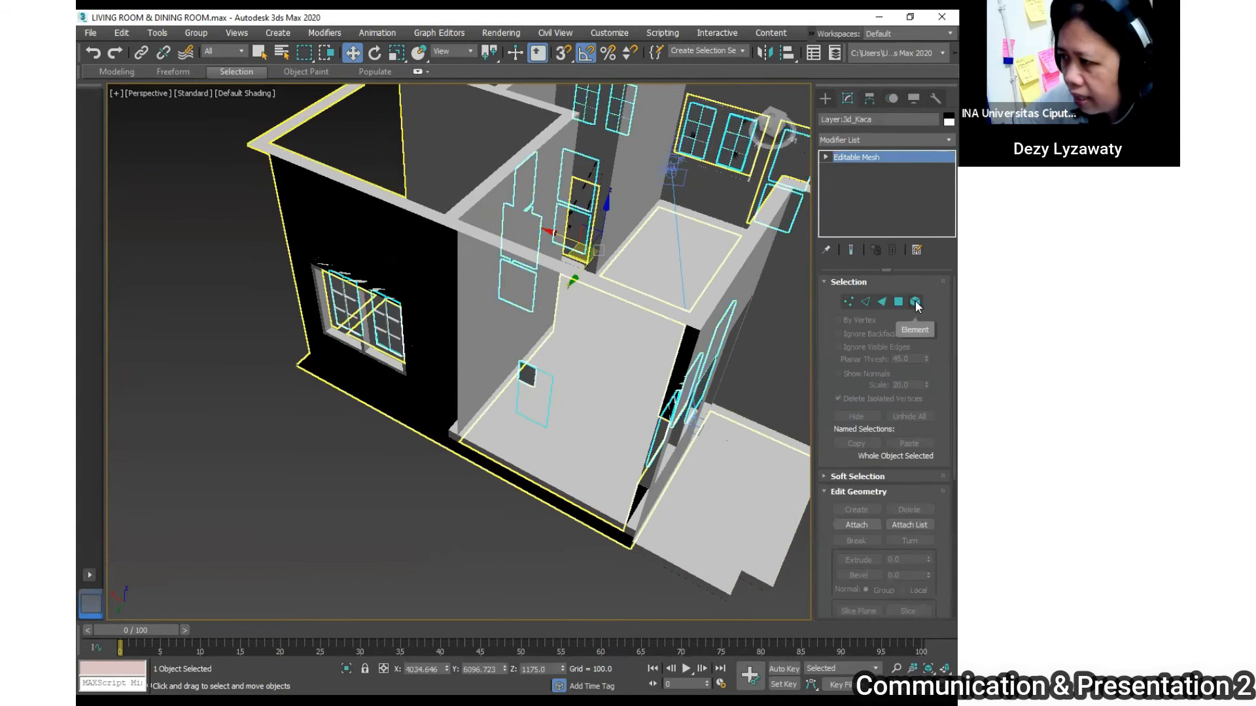
click(916, 301)
click(526, 383)
right_click(525, 374)
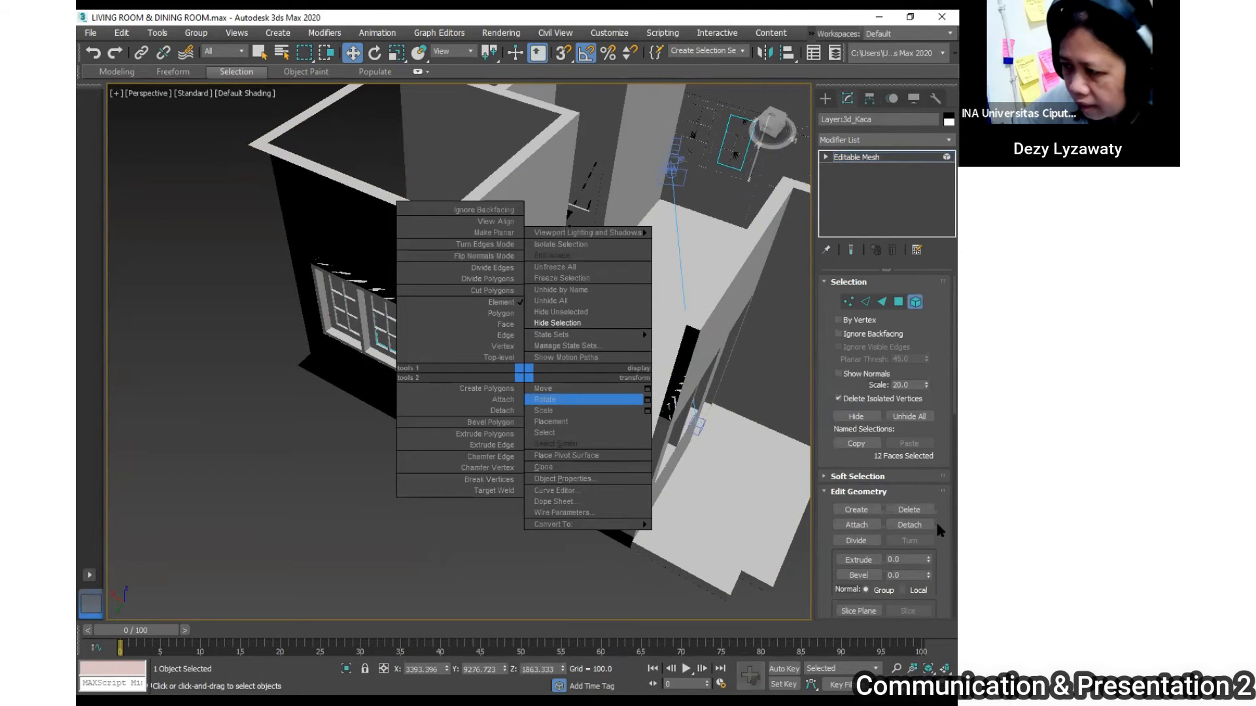
click(928, 526)
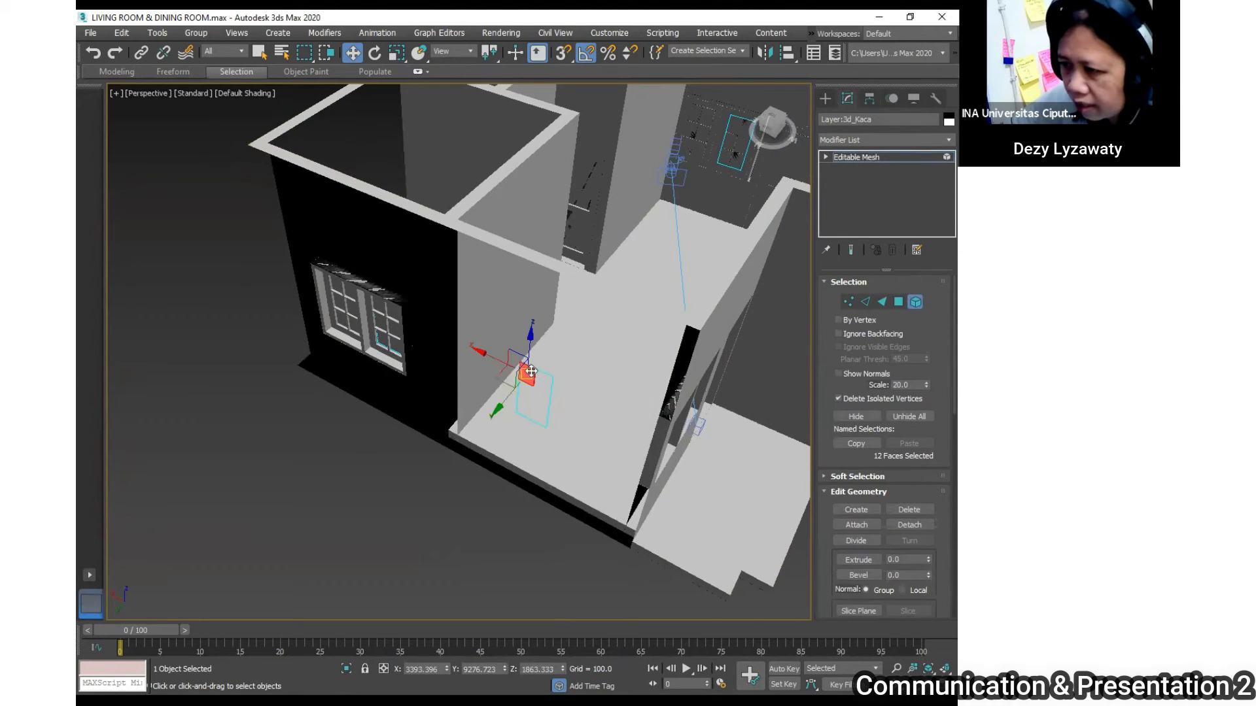
click(915, 302)
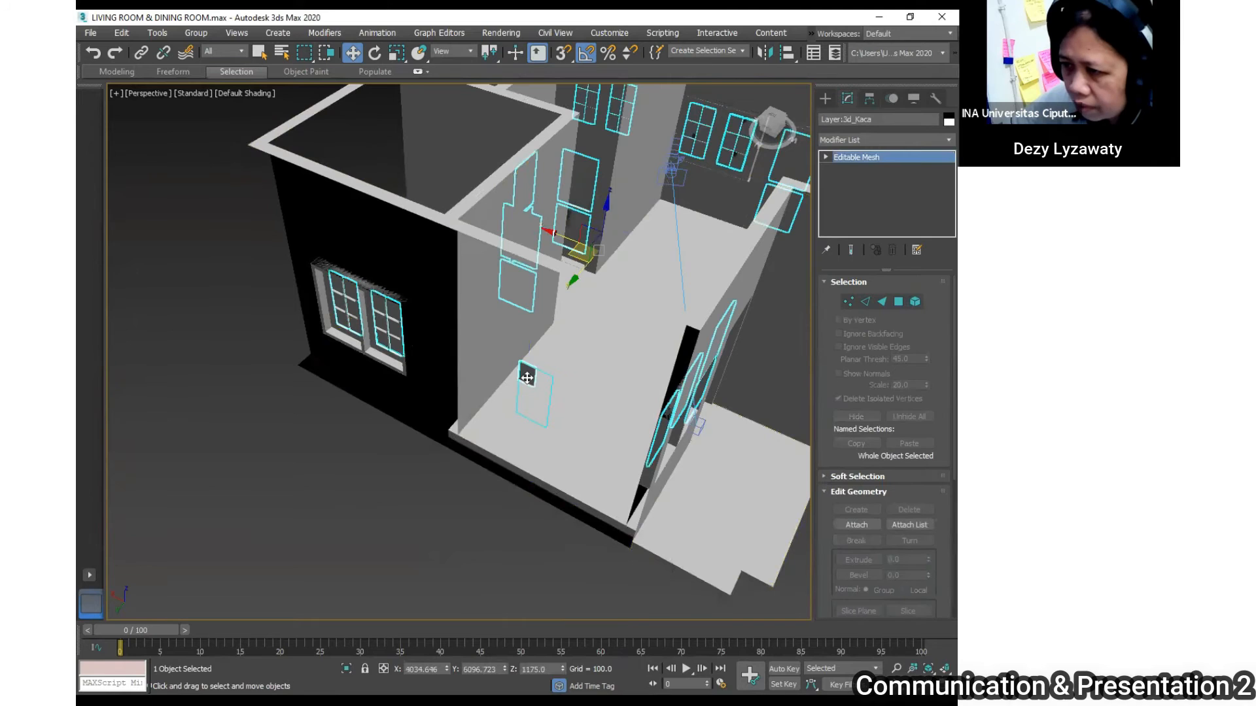
- Hide the whole glass mesh Layer:3d_Kaca together with its leftover pane
right_click(527, 375)
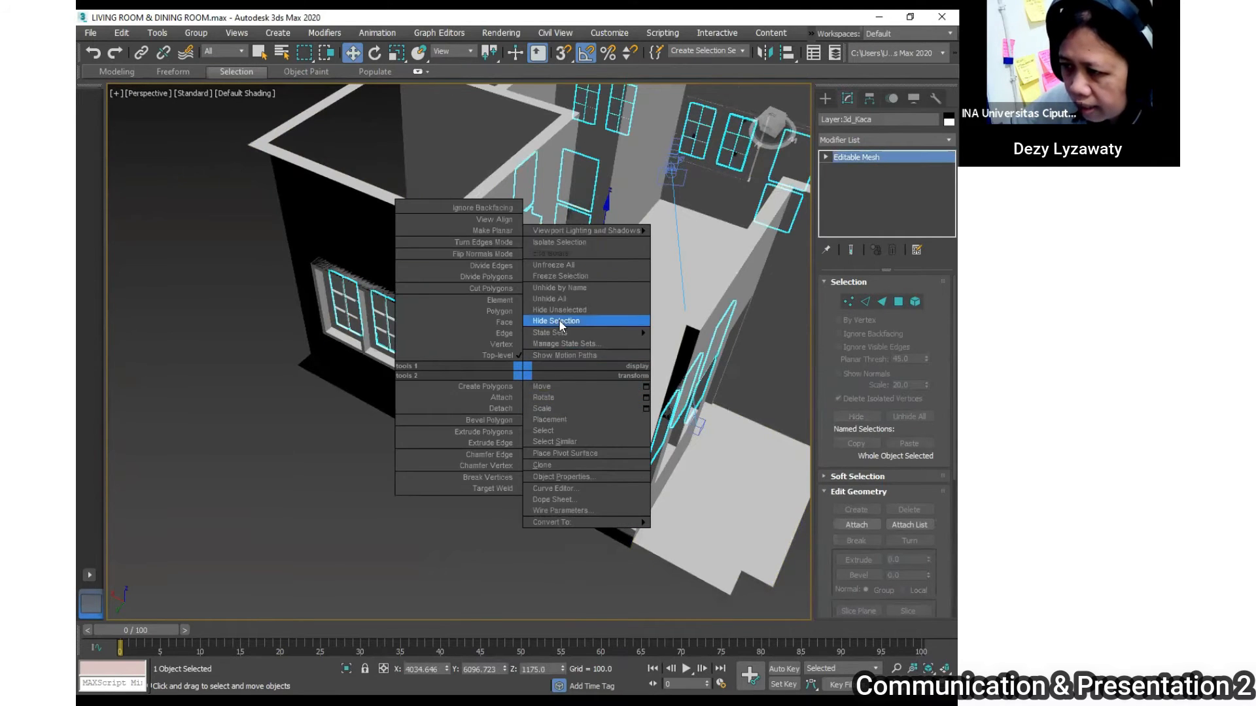
click(592, 324)
scroll(601, 354, down, 5)
- Examine the opened end of the house model from a low angle in the perspective view
click(913, 669)
drag(452, 531, 469, 484)
drag(272, 351, 412, 387)
drag(613, 352, 632, 368)
key(w)
scroll(515, 433, up, 4)
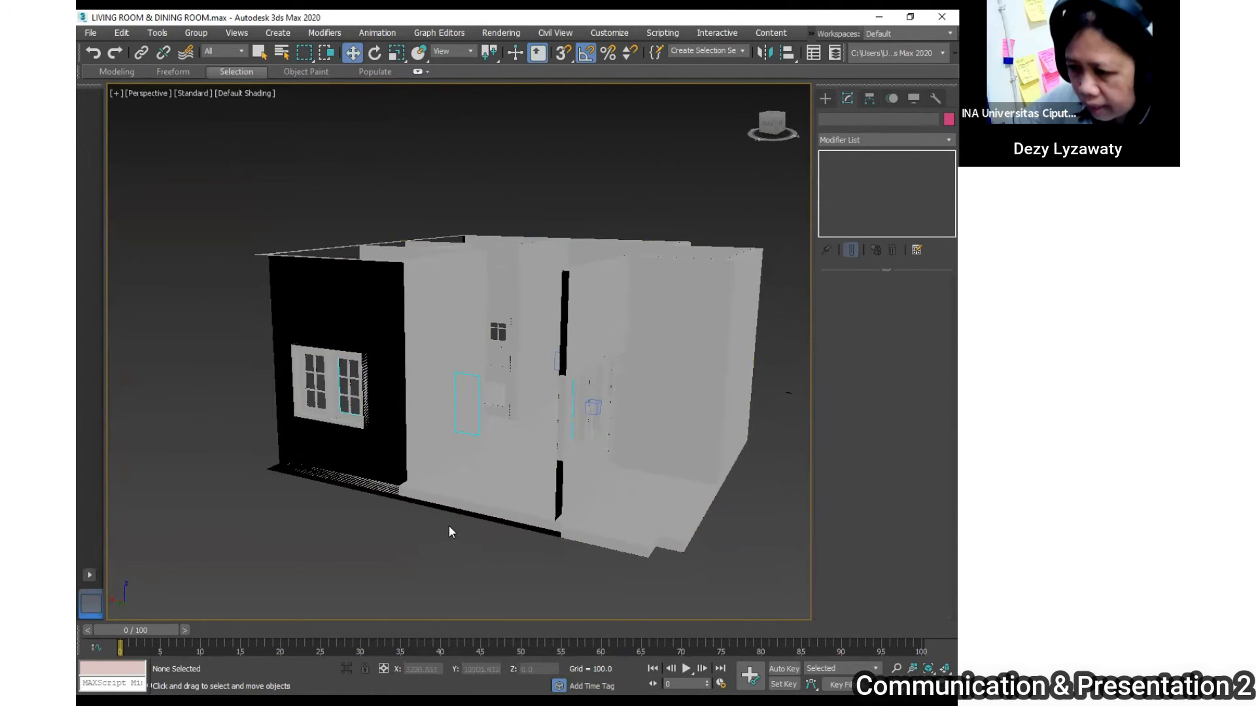
- Restore the four-viewport layout and frame the floor plan with its camera in the Top view
click(942, 668)
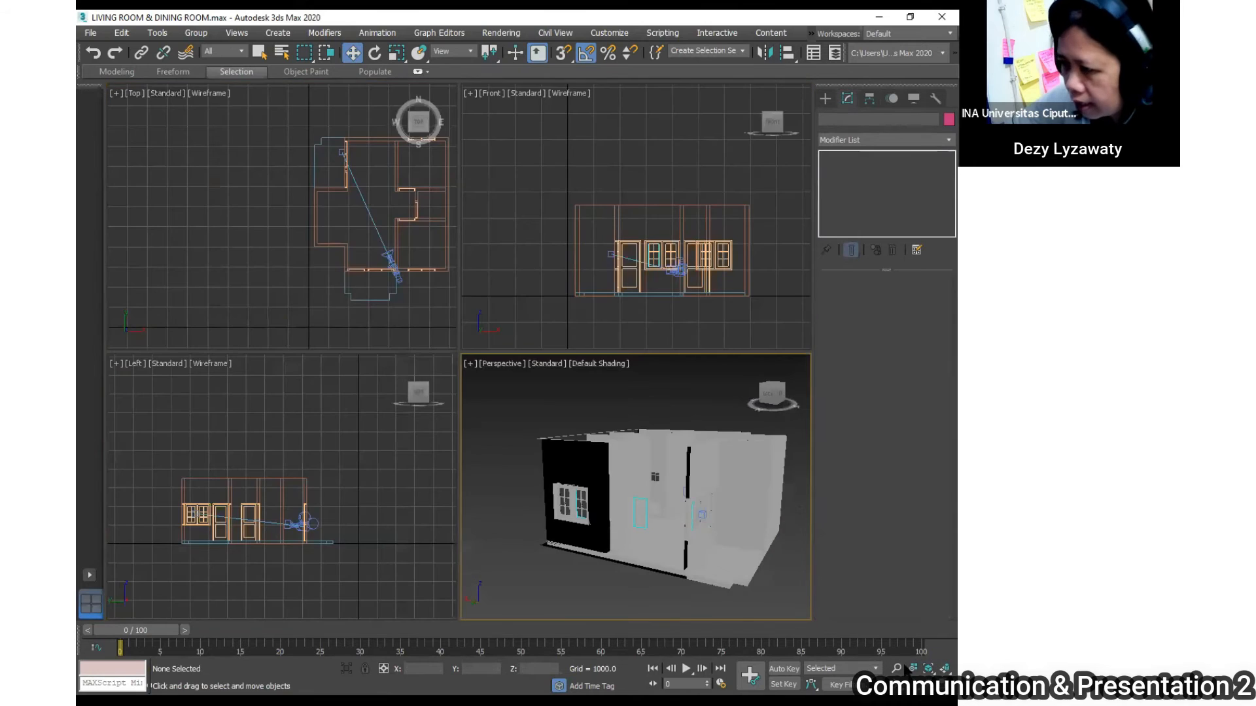
middle_drag(372, 268, 328, 267)
scroll(338, 265, down, 3)
scroll(339, 243, up, 3)
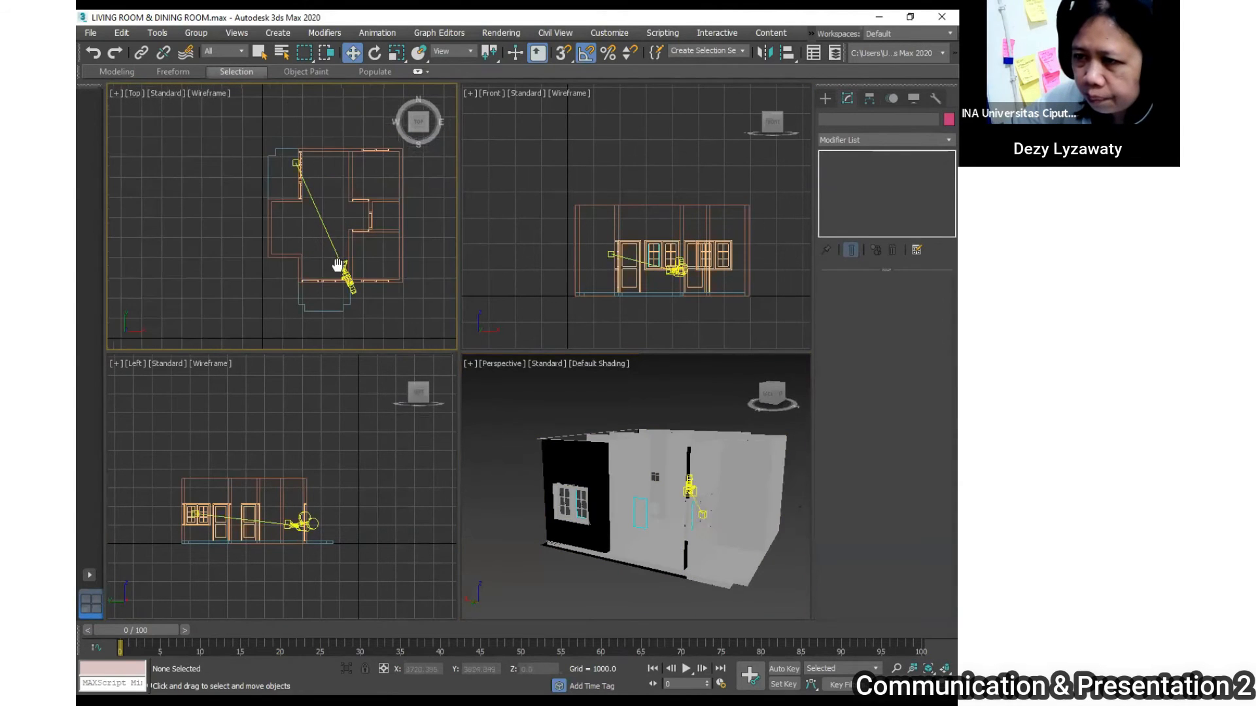
- Place a target camera in the Top view outside the house's opened north end, aimed southward through it, and show its view in the perspective viewport
click(822, 97)
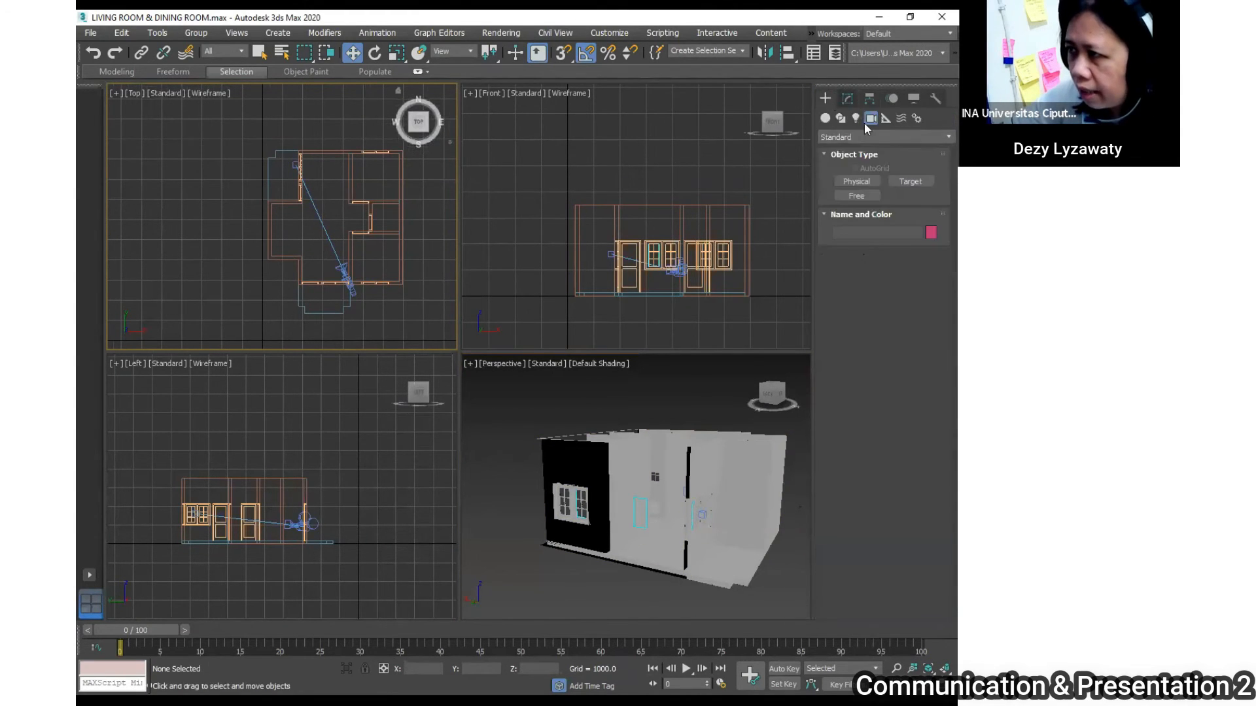
click(909, 182)
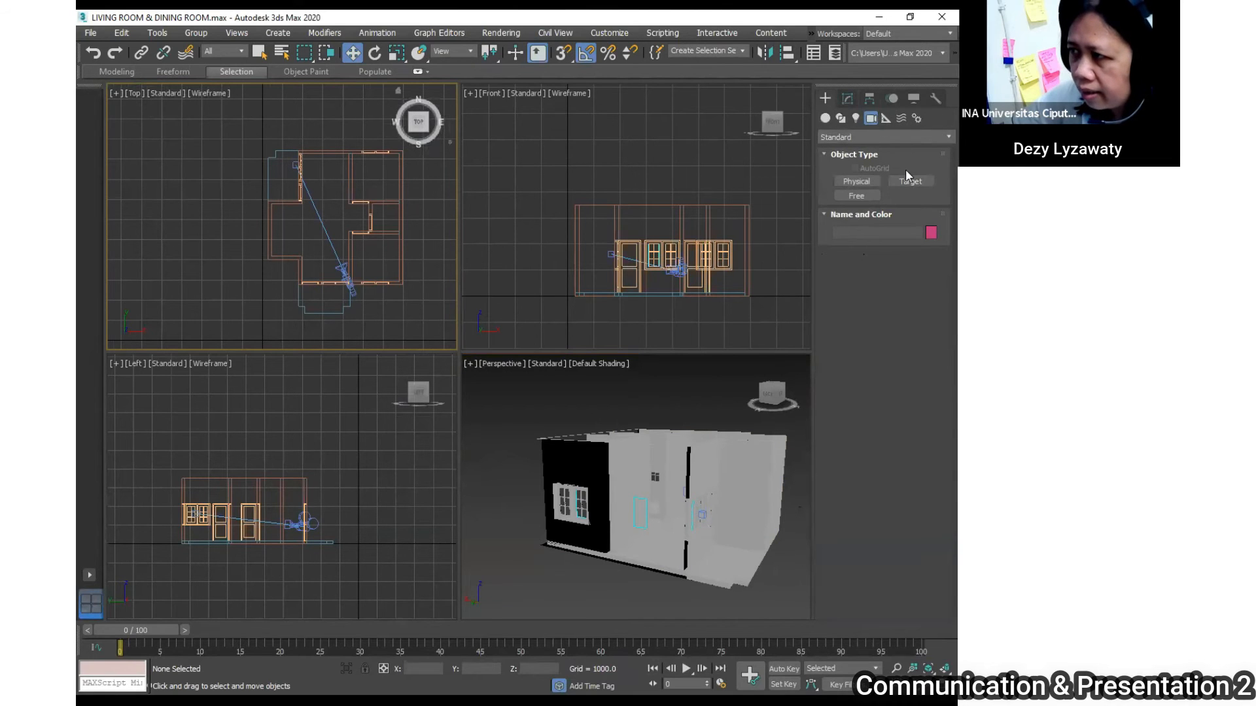
click(873, 123)
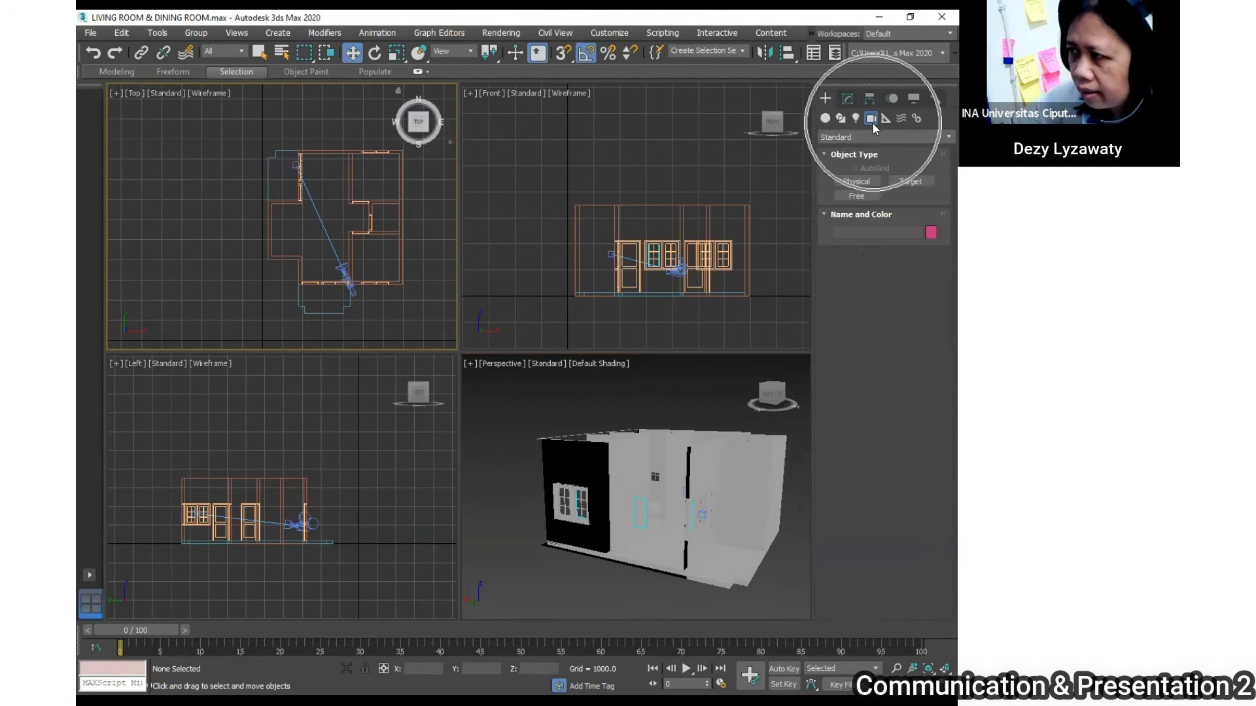
click(913, 181)
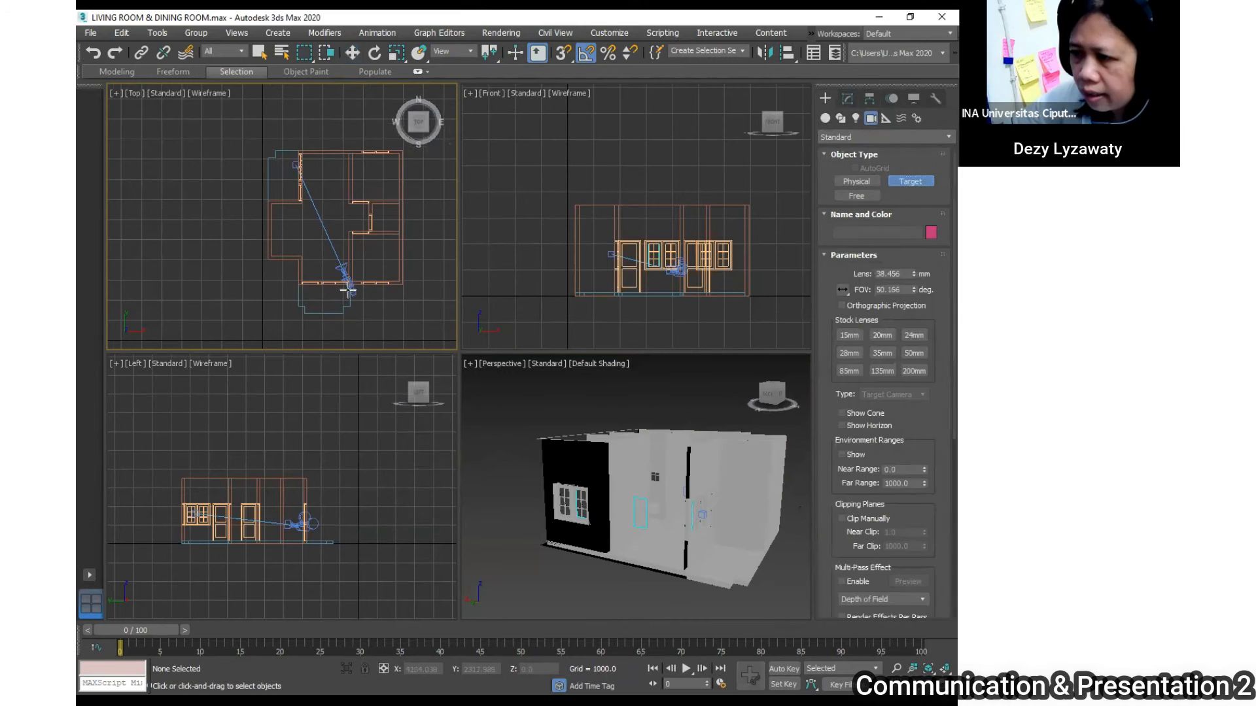
scroll(314, 314, down, 3)
scroll(322, 234, up, 2)
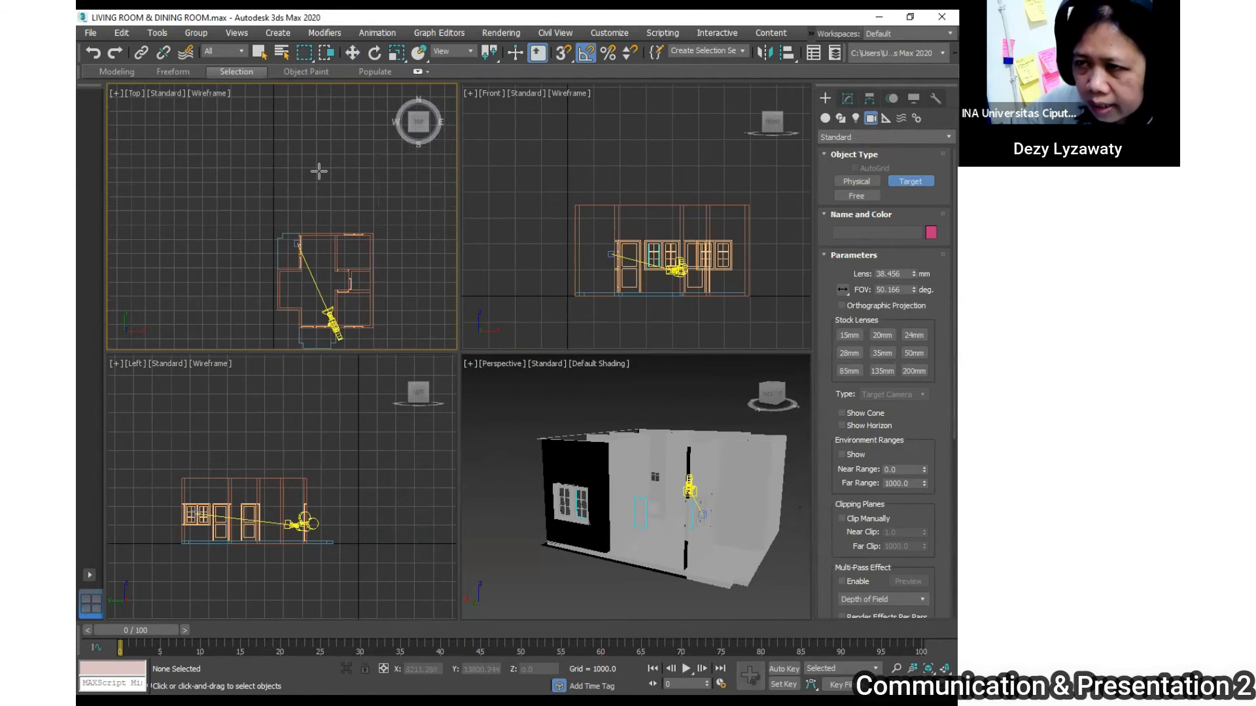
drag(319, 171, 318, 322)
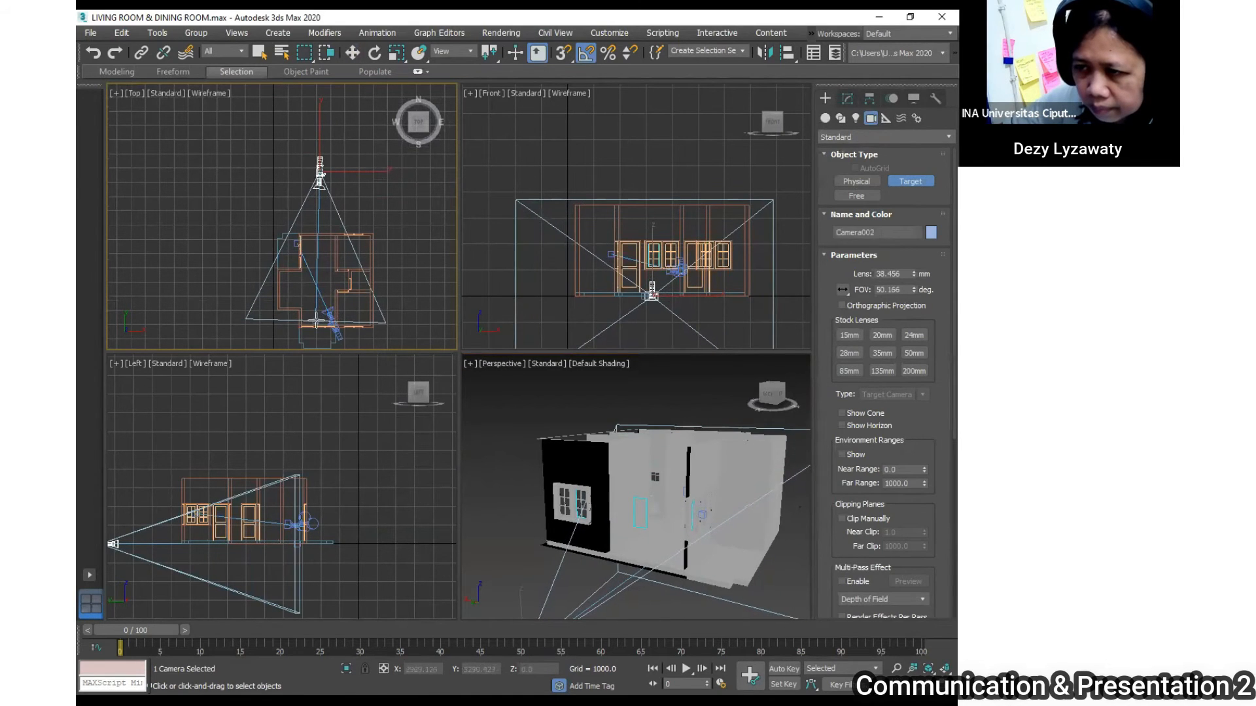
right_click(542, 418)
key(c)
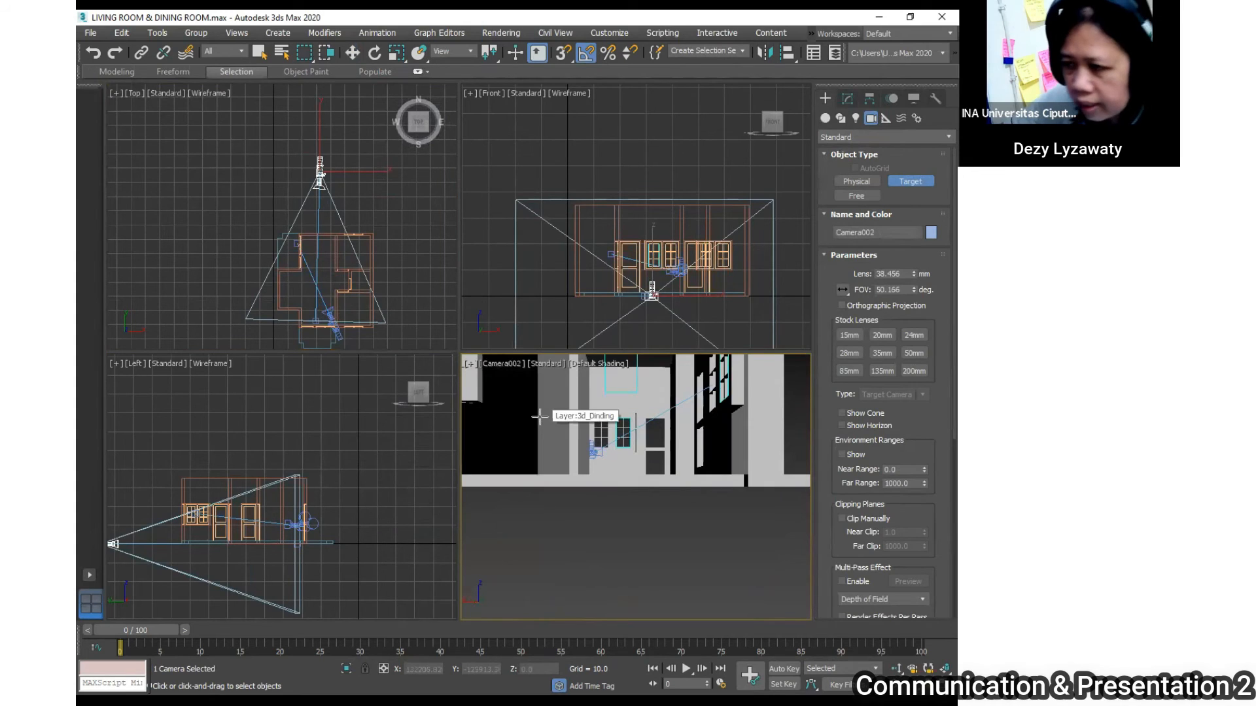
- Raise the new camera to a height of about 1671 in the Front view, and raise its target above floor level
click(354, 54)
right_click(650, 255)
drag(651, 252, 662, 209)
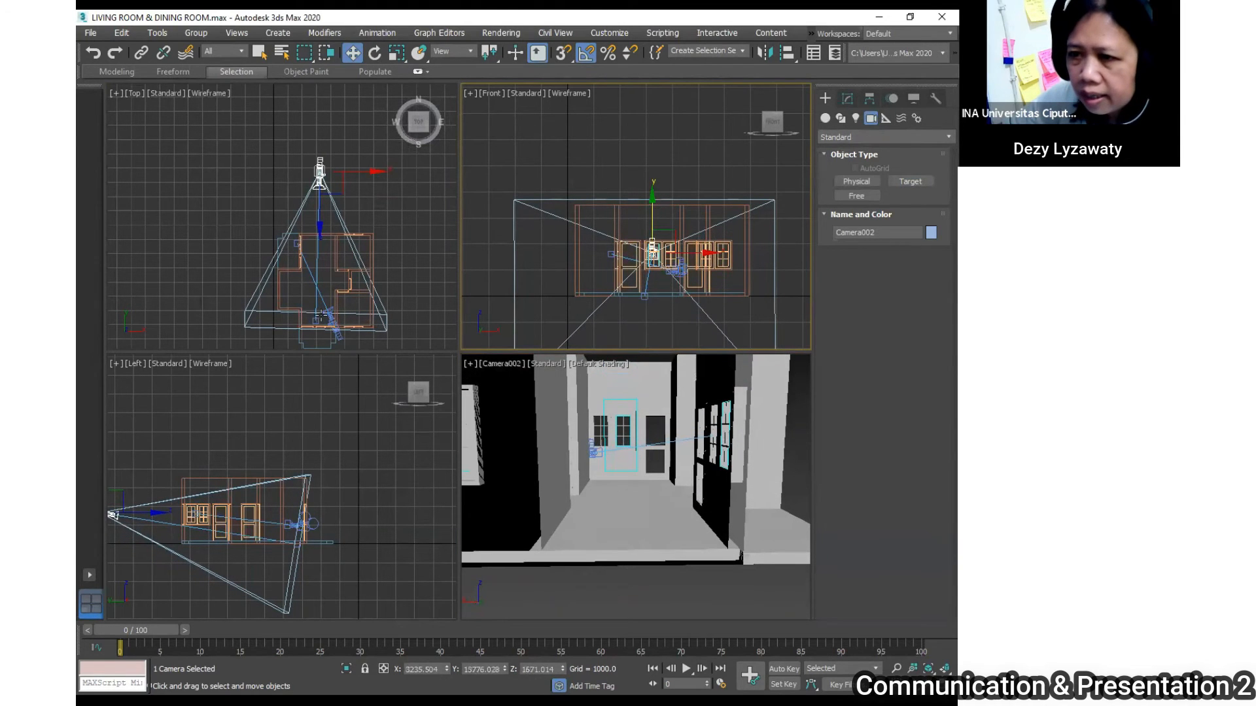
click(314, 319)
right_click(605, 288)
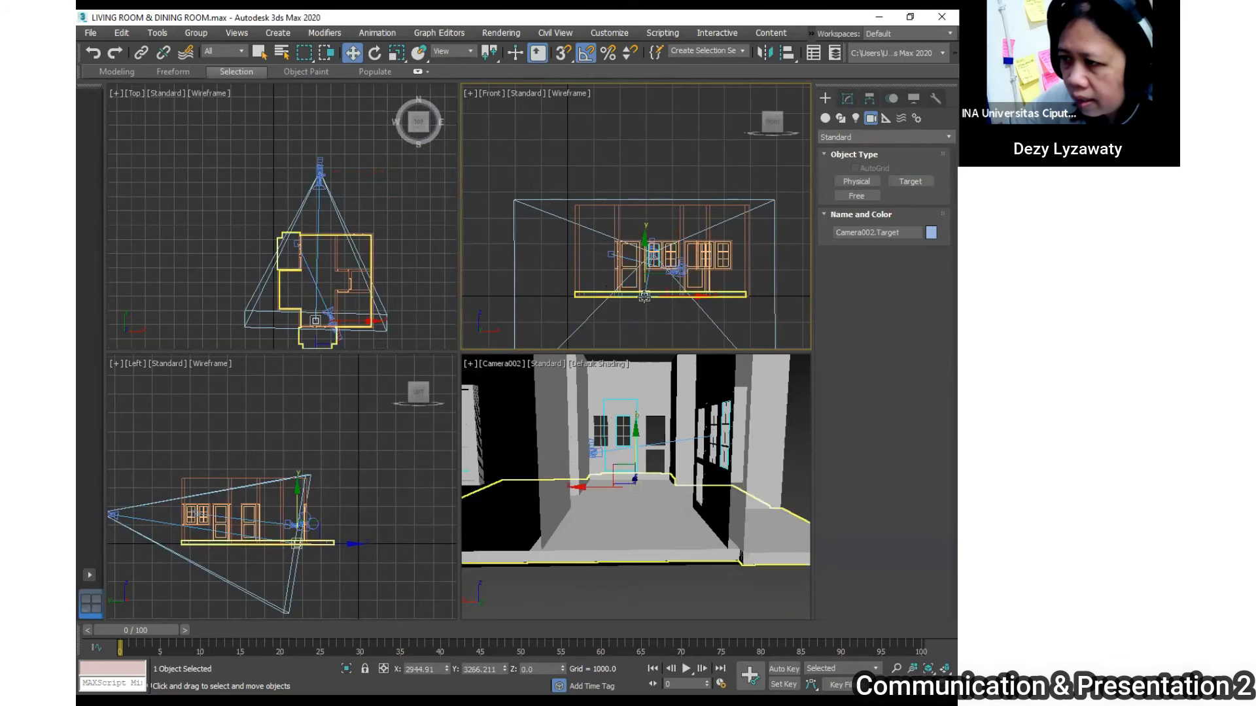
drag(643, 268, 644, 243)
- Bring the camera closer to the house, to Y about 11638, and lower it to a height of about 1227
click(317, 178)
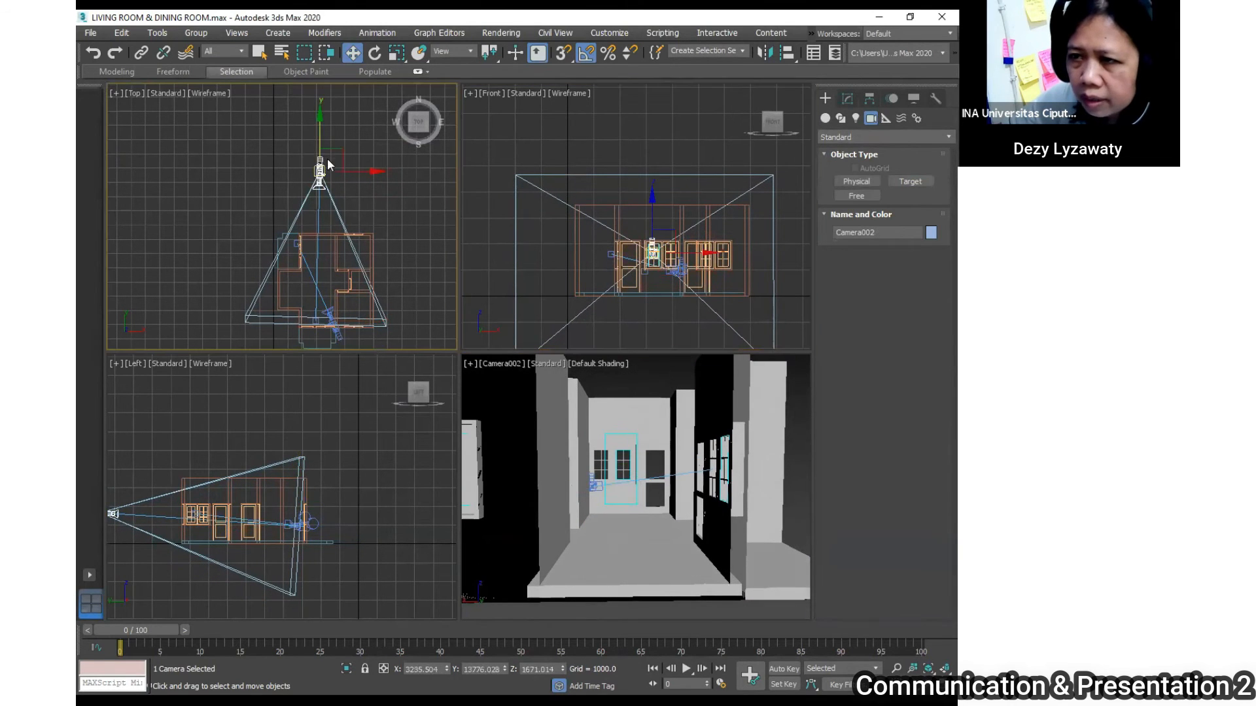
drag(321, 144, 324, 169)
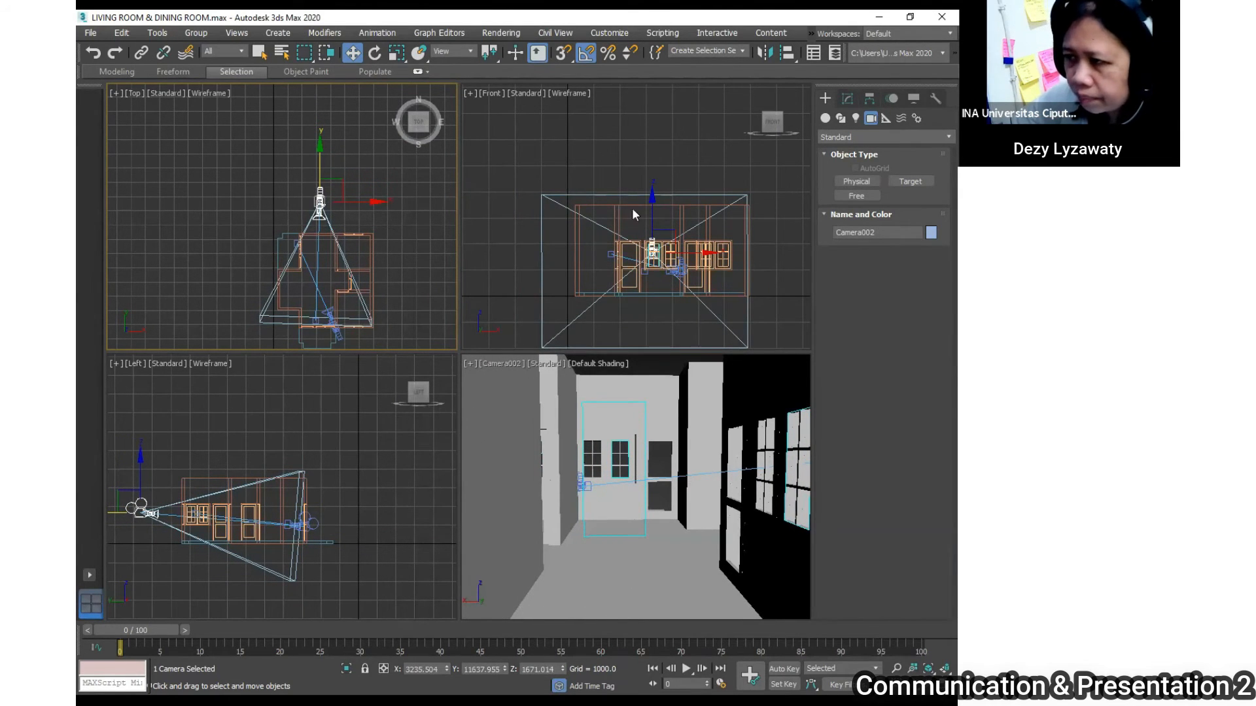
click(653, 221)
drag(653, 221, 653, 231)
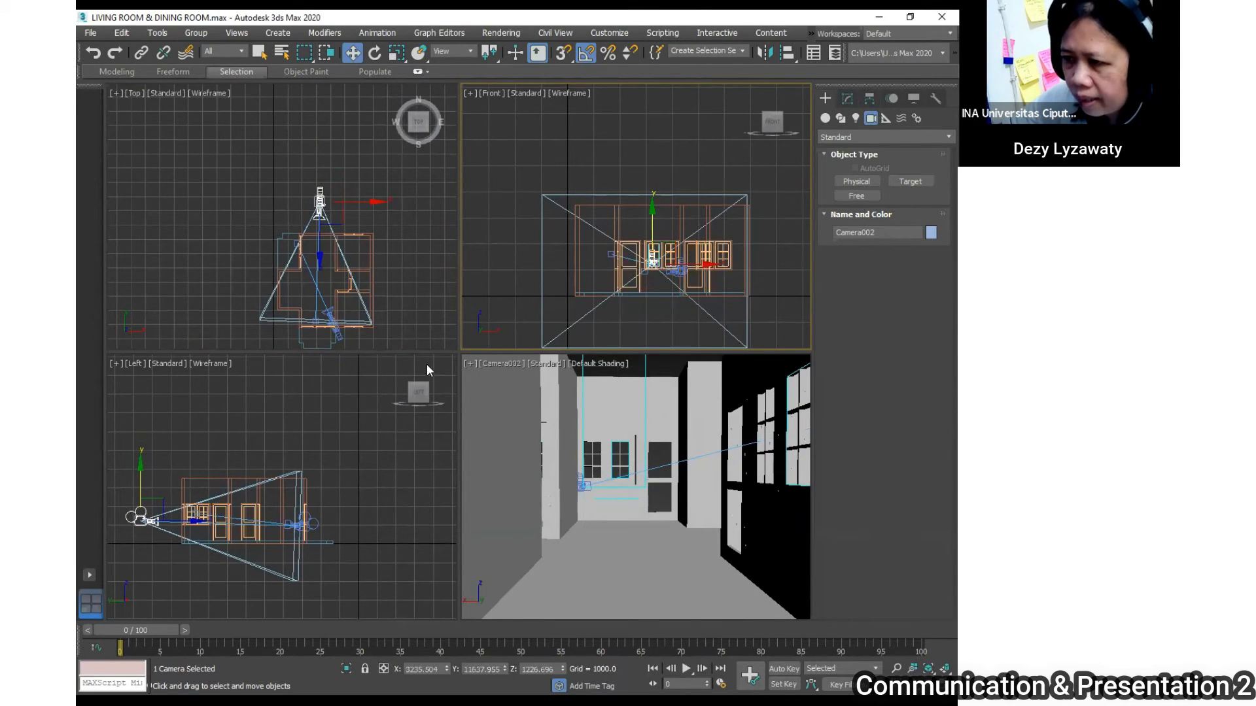
click(425, 332)
right_click(531, 404)
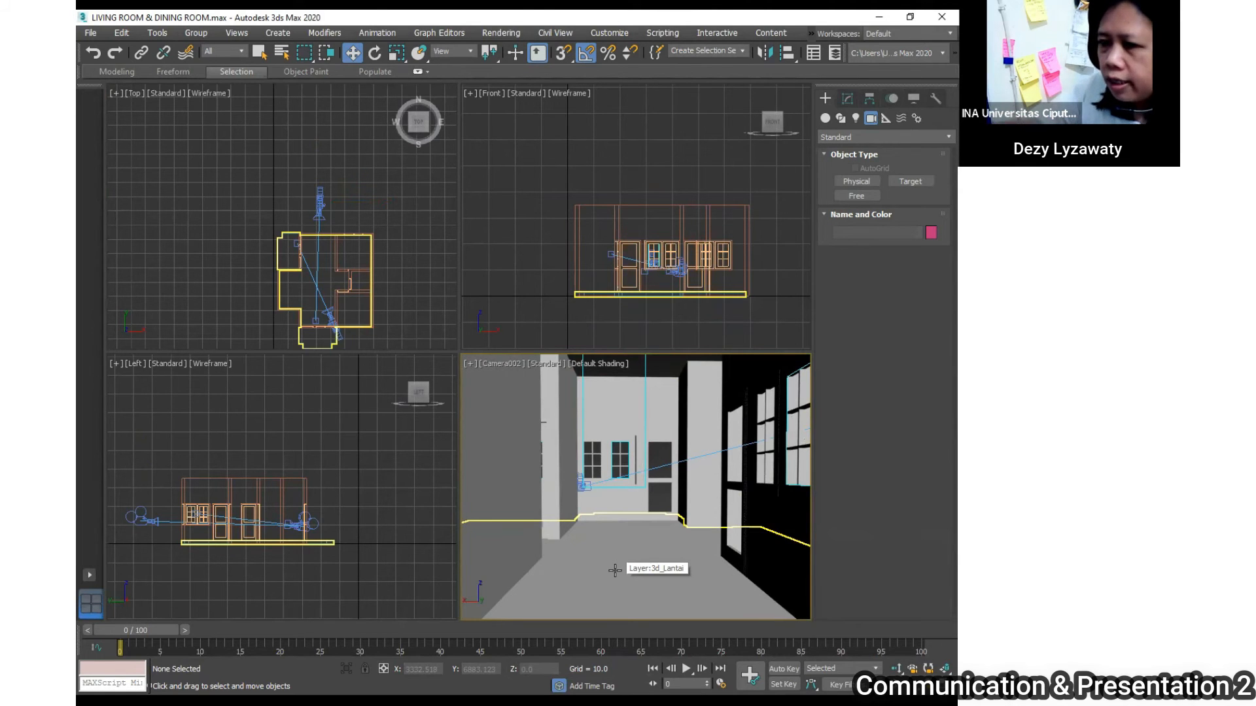
click(398, 487)
- Draw a flat box over the whole floor plan in the Top view, about 7216 long, 8185 wide and 194 high
middle_drag(344, 291, 348, 276)
scroll(310, 259, up, 4)
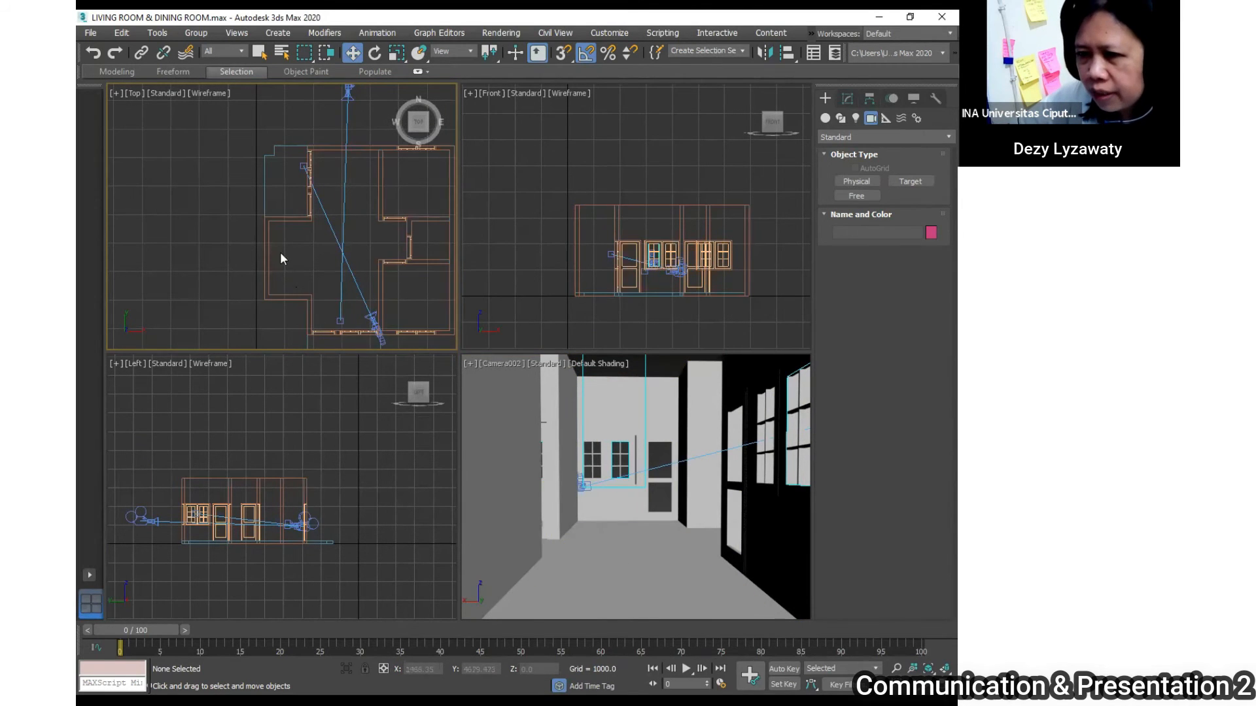
middle_drag(419, 216, 334, 210)
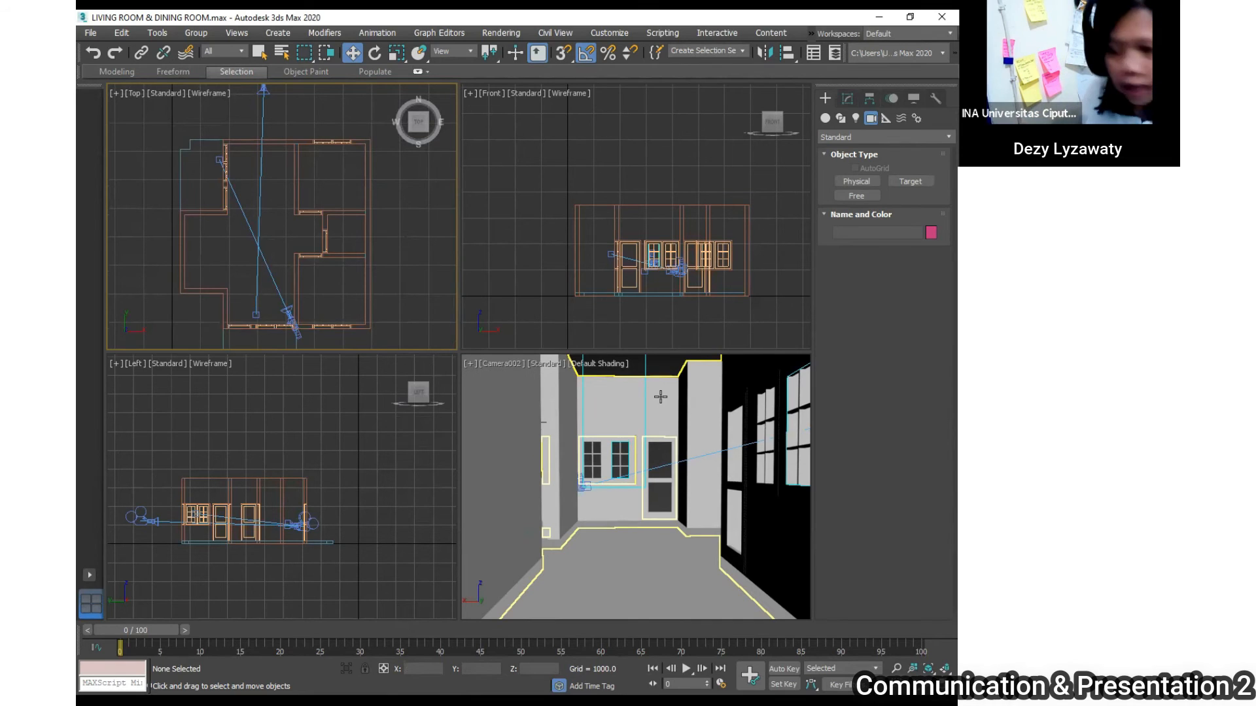
right_click(623, 439)
right_click(516, 314)
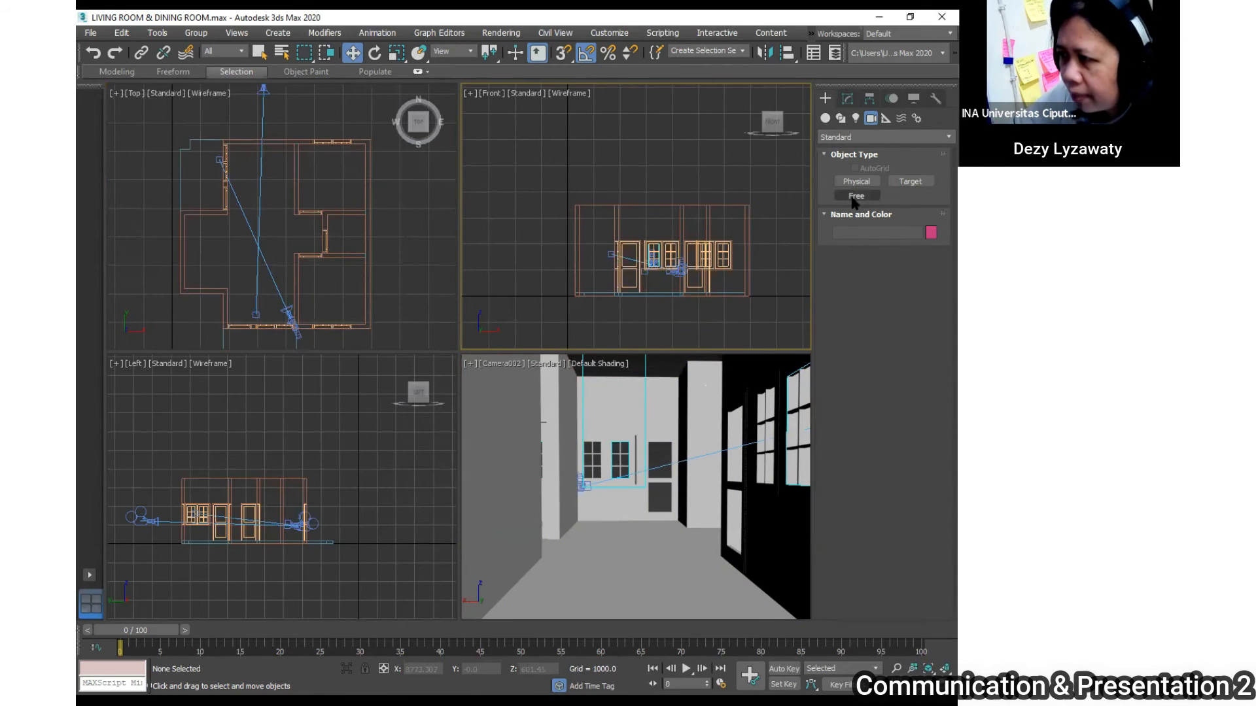
click(826, 118)
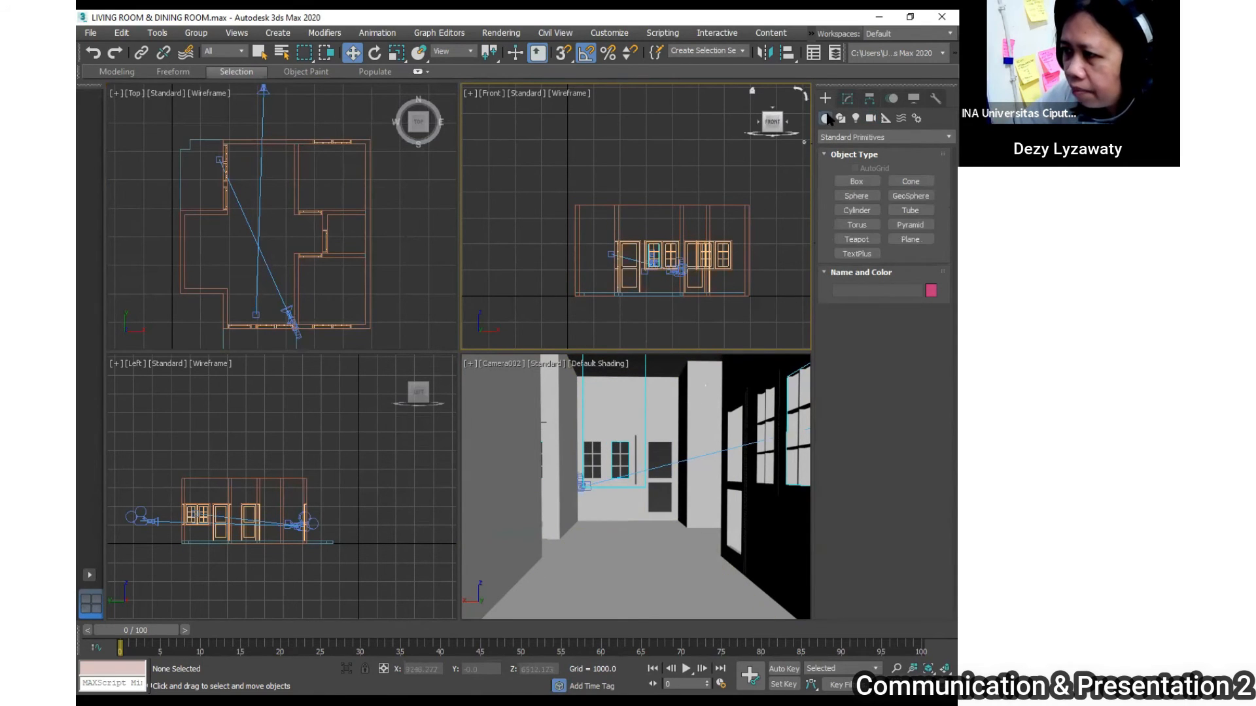
click(874, 183)
drag(148, 133, 379, 337)
click(377, 334)
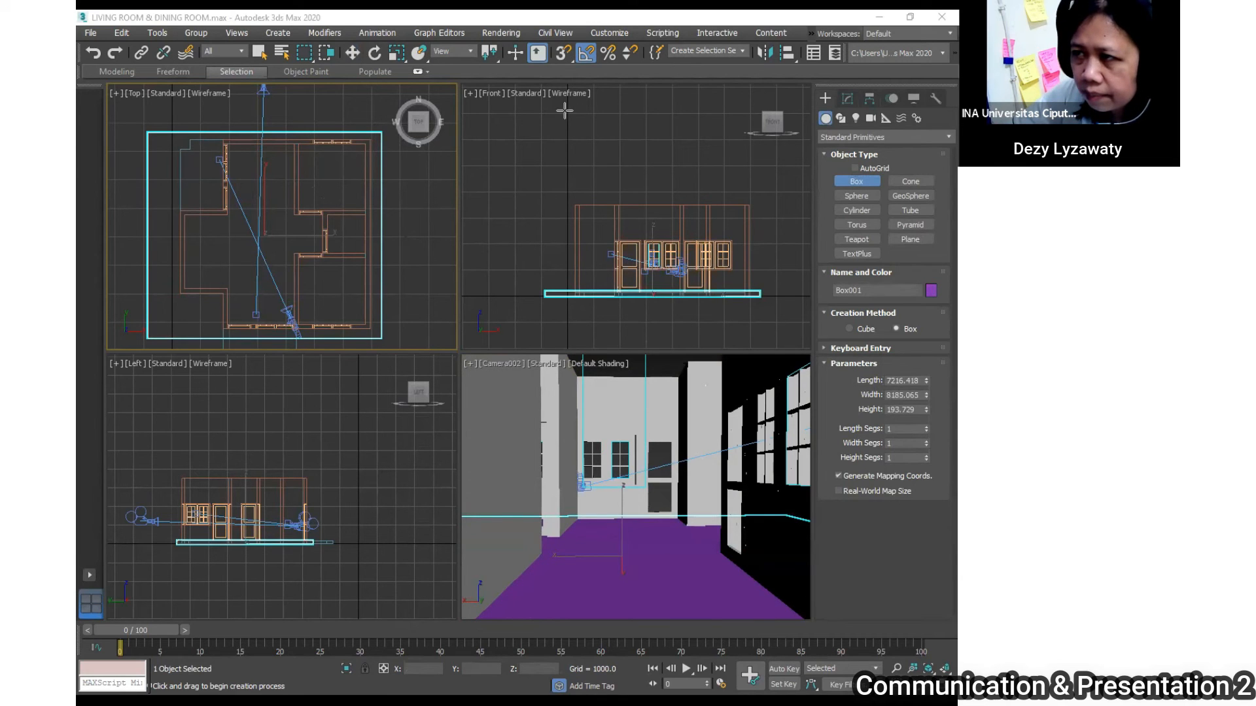
- Raise the flat box to Z about 2779 in the Front view so it serves as a ceiling over the rooms
click(352, 52)
click(650, 255)
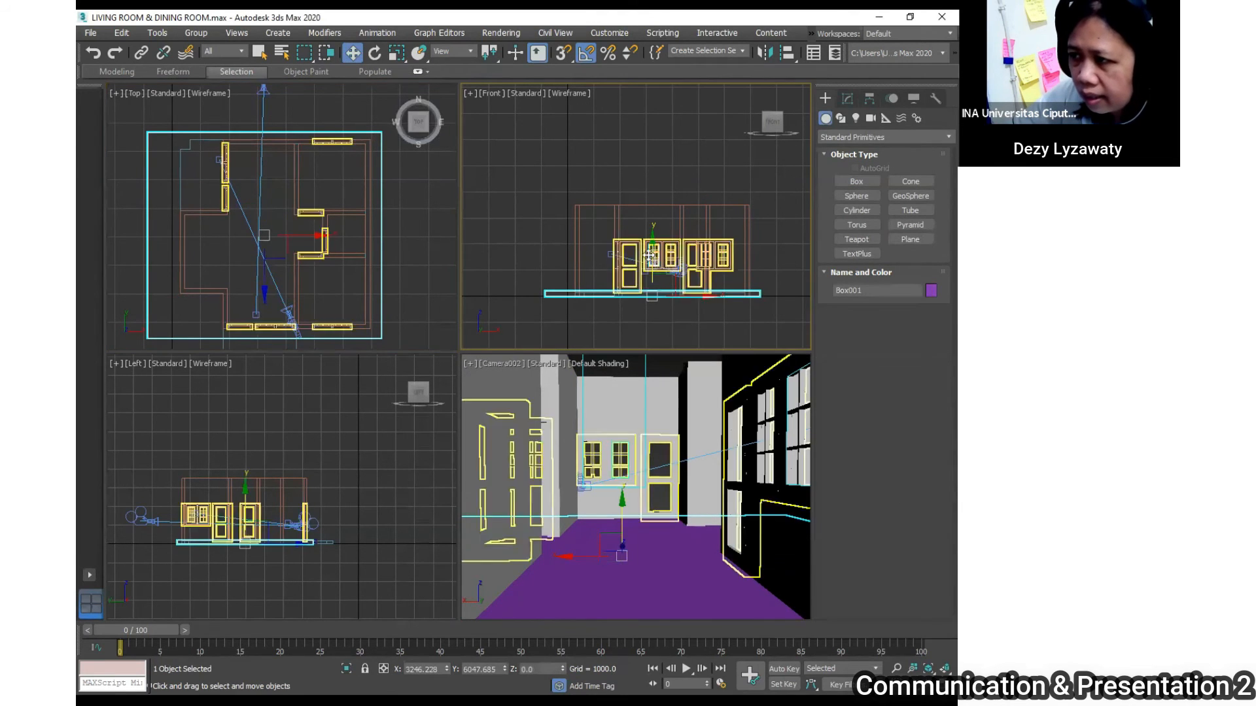
drag(652, 245, 656, 172)
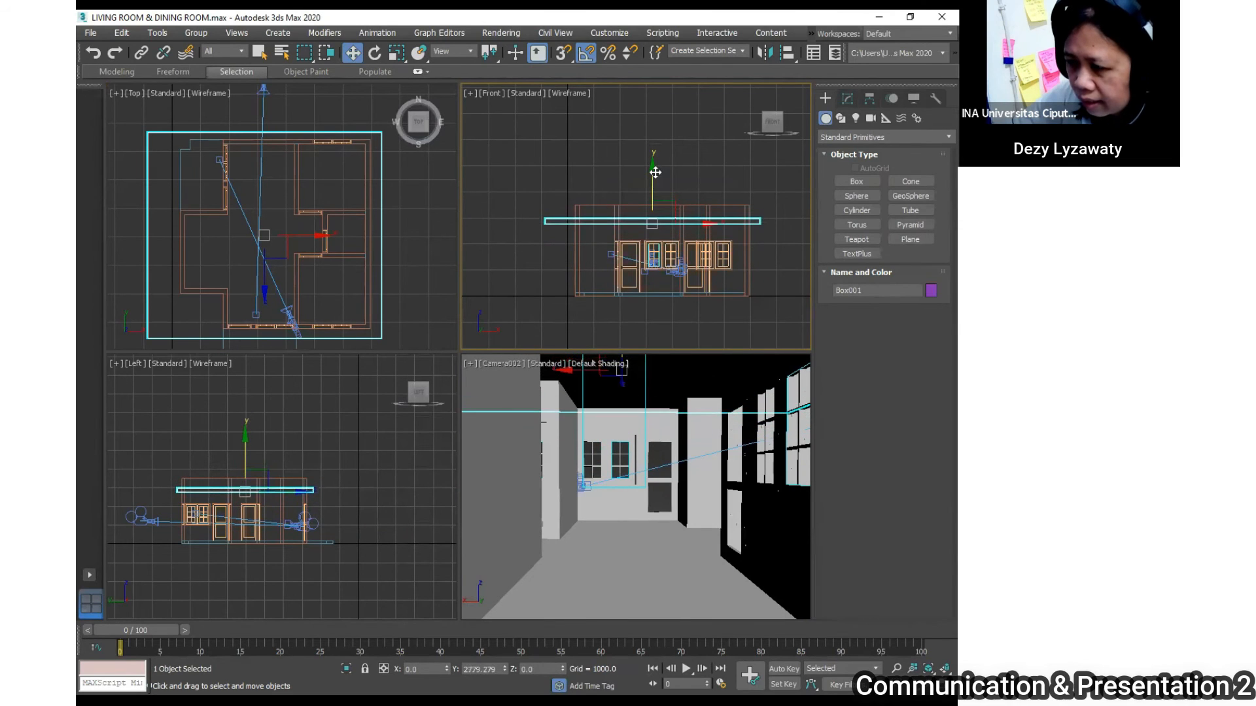
click(348, 501)
mouse_move(347, 500)
middle_down()
mouse_move(399, 457)
mouse_move(415, 464)
mouse_move(362, 490)
middle_up()
click(347, 439)
scroll(405, 462, down, 2)
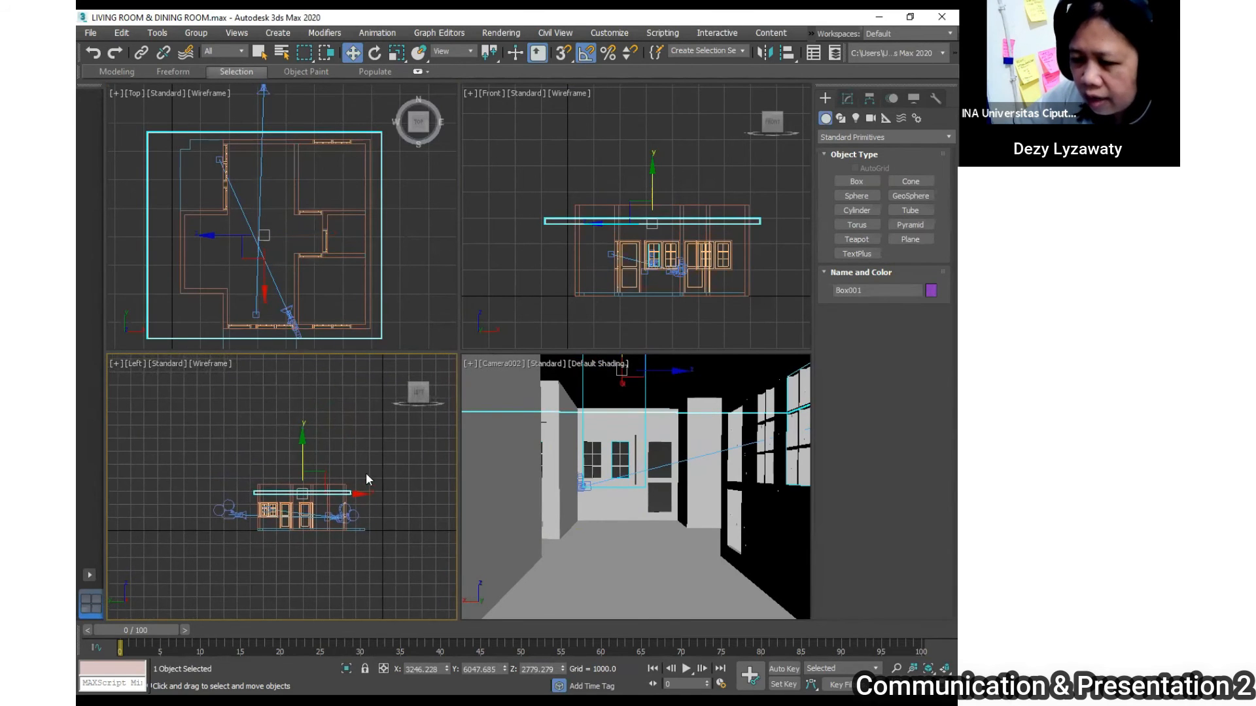
click(693, 482)
click(503, 259)
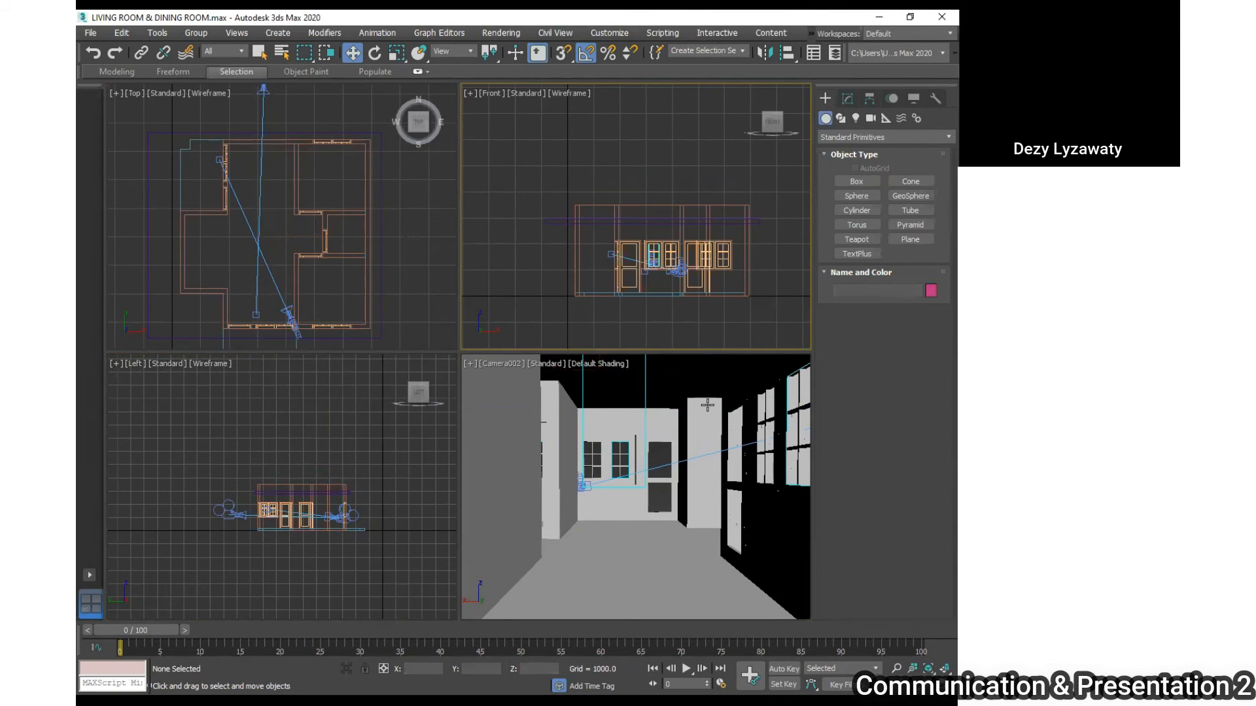
click(615, 397)
click(406, 281)
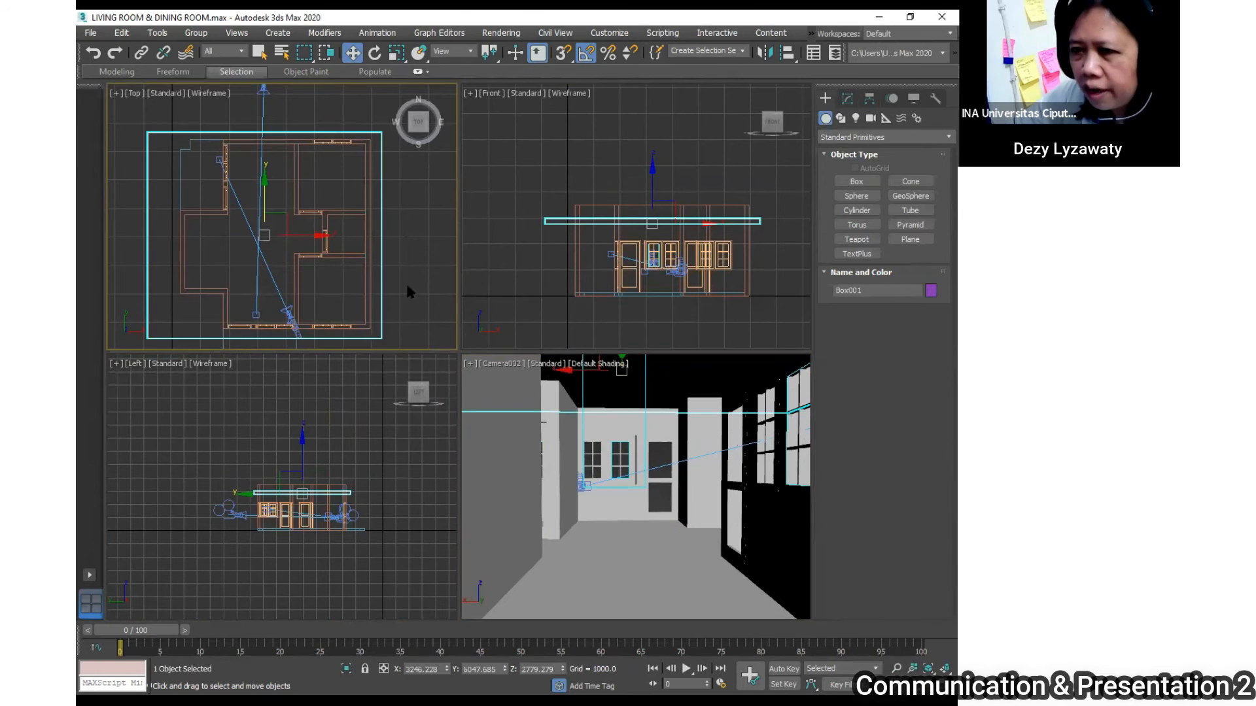
- Draw a tall upright slat box, about 363 long and 145 wide, at the opening in the living room's east wall line in the Top view
click(857, 181)
middle_drag(276, 240, 280, 238)
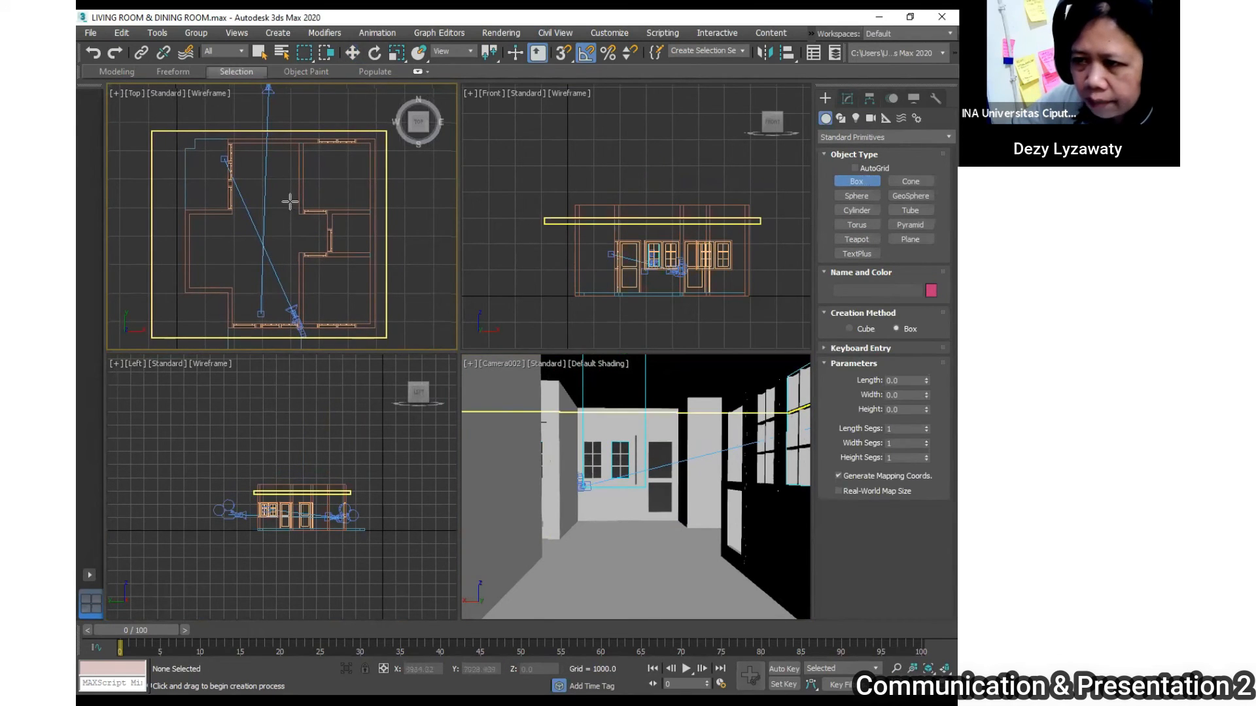
drag(293, 178, 299, 189)
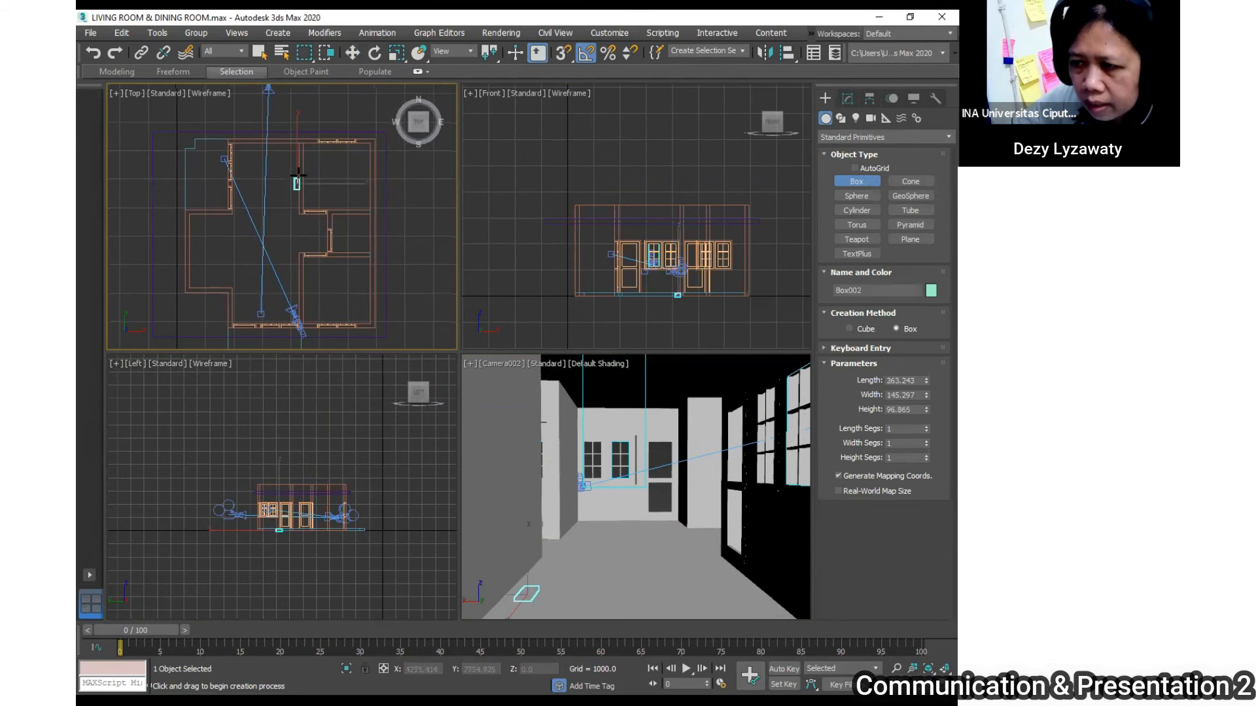
click(355, 51)
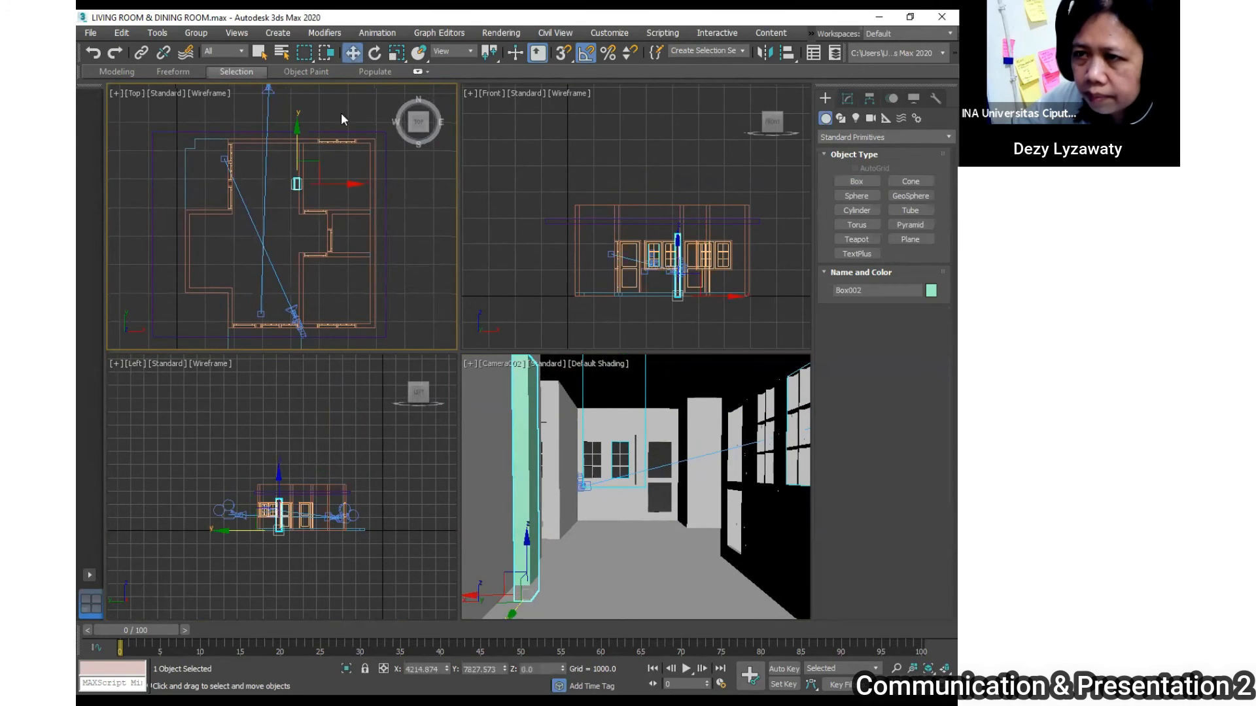
- Align the slat with the wall line and make two successive copies of it toward the camera end of the house
drag(330, 185, 324, 149)
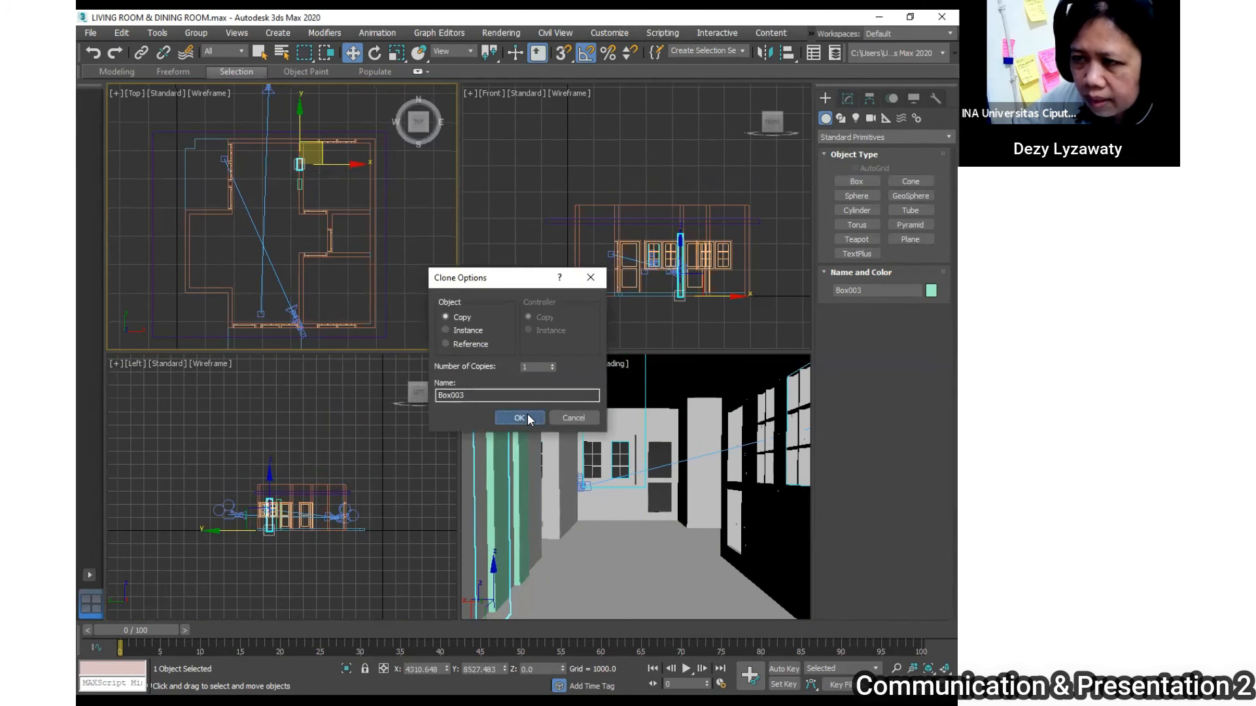
click(525, 419)
shift+drag(299, 117, 299, 101)
click(520, 415)
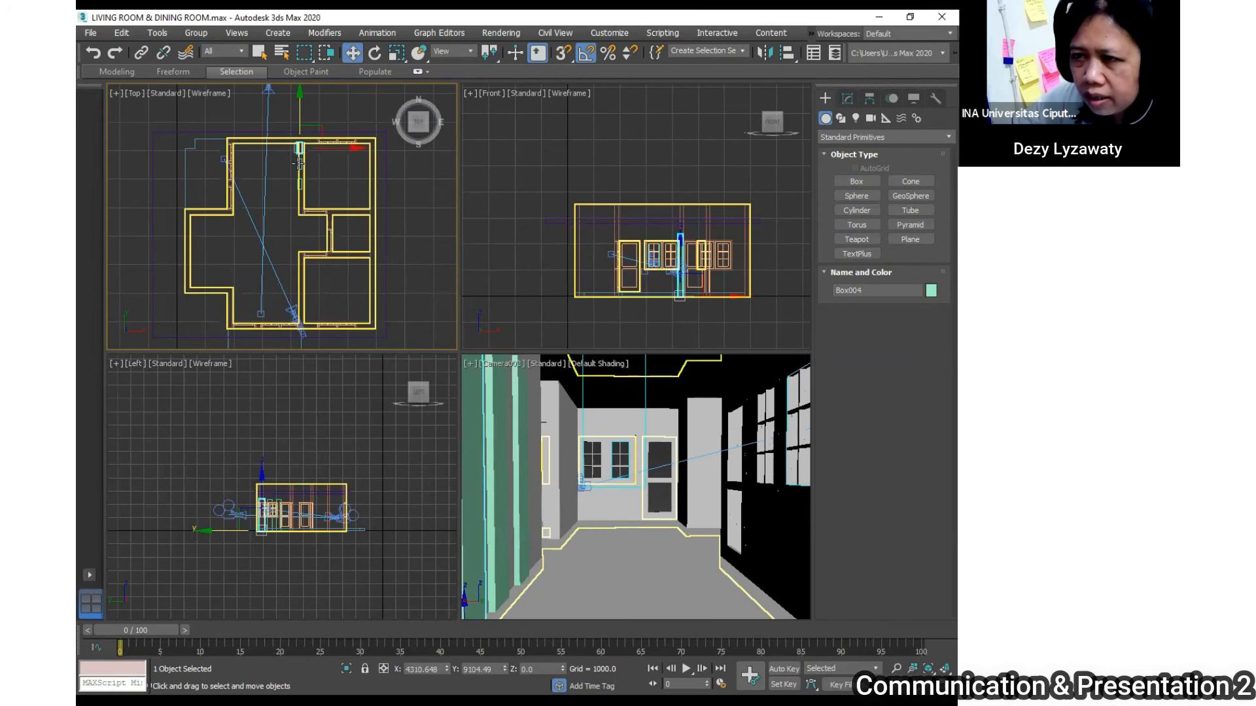
- Copy the original slat southward along the same wall line, to Y about 6953, next to the inner wall's corner
click(299, 163)
ctrl+click(300, 184)
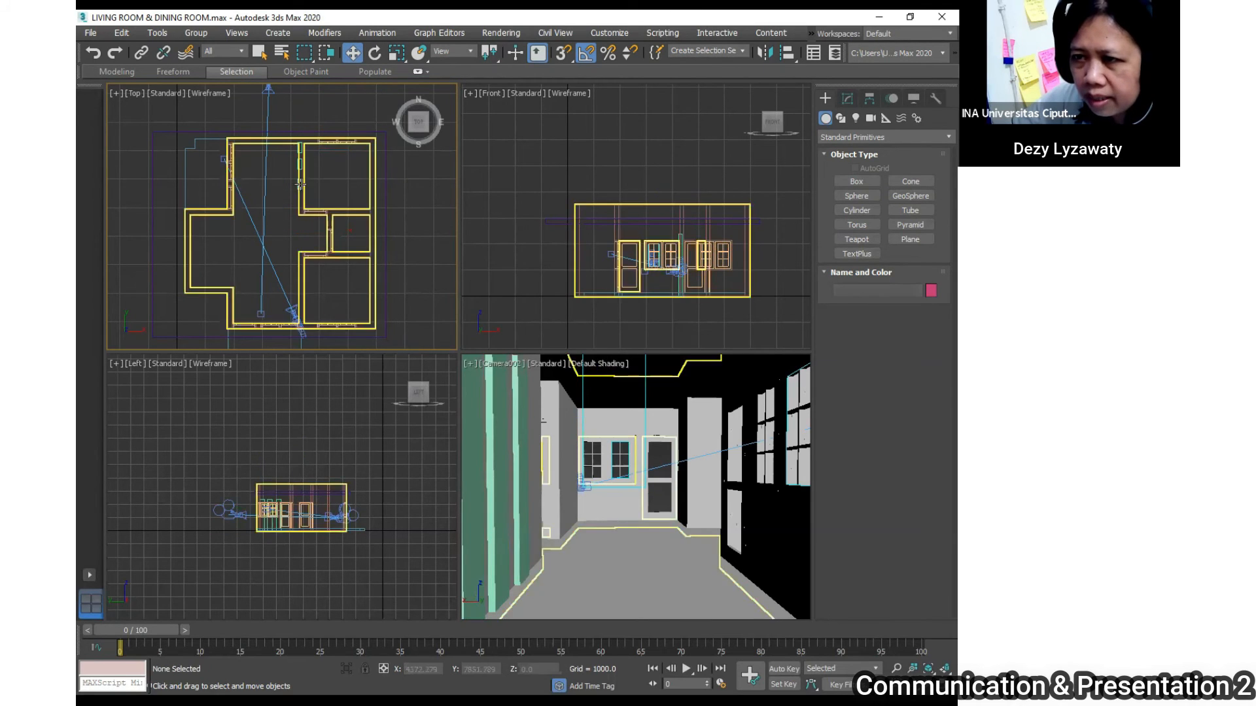
click(298, 180)
drag(298, 178, 300, 184)
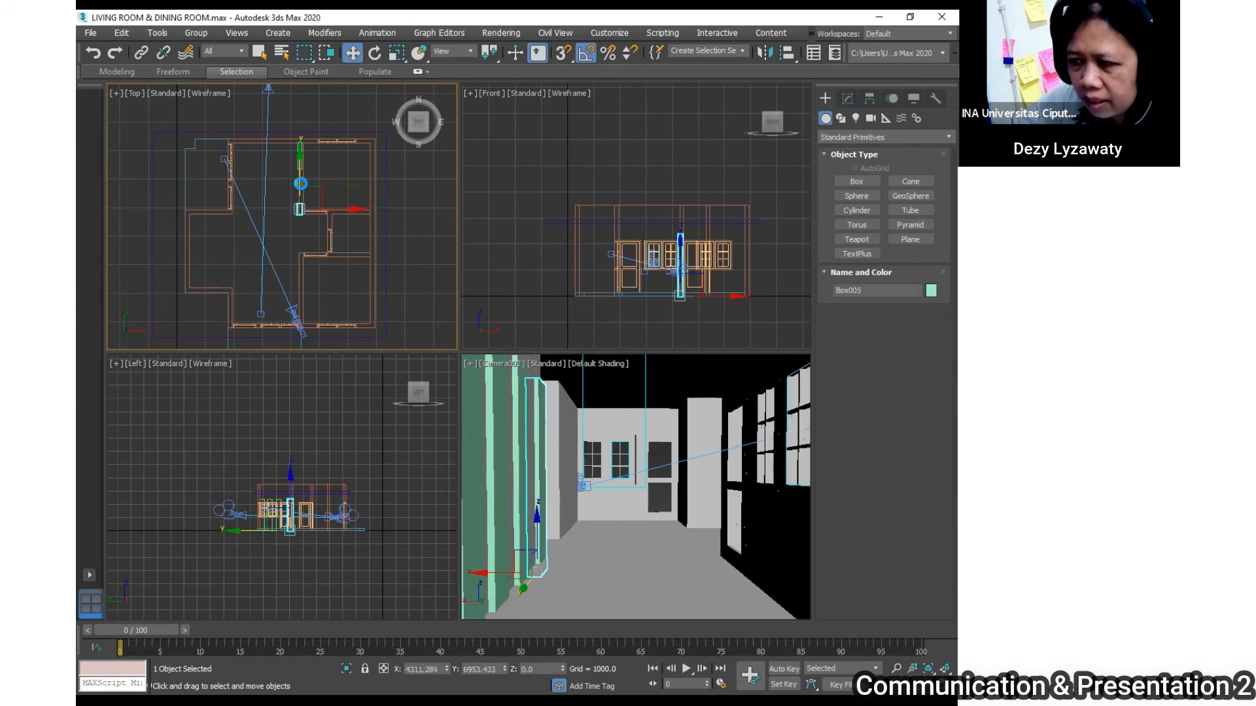
click(531, 420)
- Lower the ceiling box to Z about 2200 in the Front view, then select the floor mesh Layer:3d_Lantai
click(530, 414)
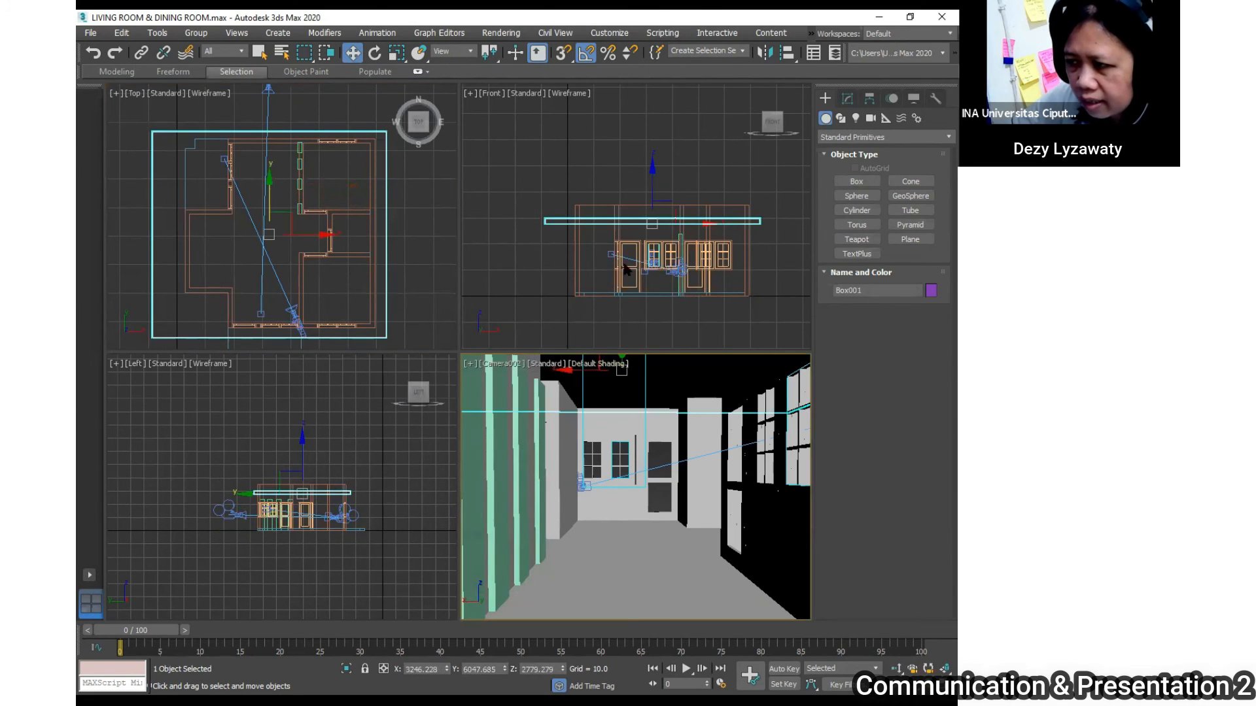
click(650, 174)
drag(652, 174, 652, 189)
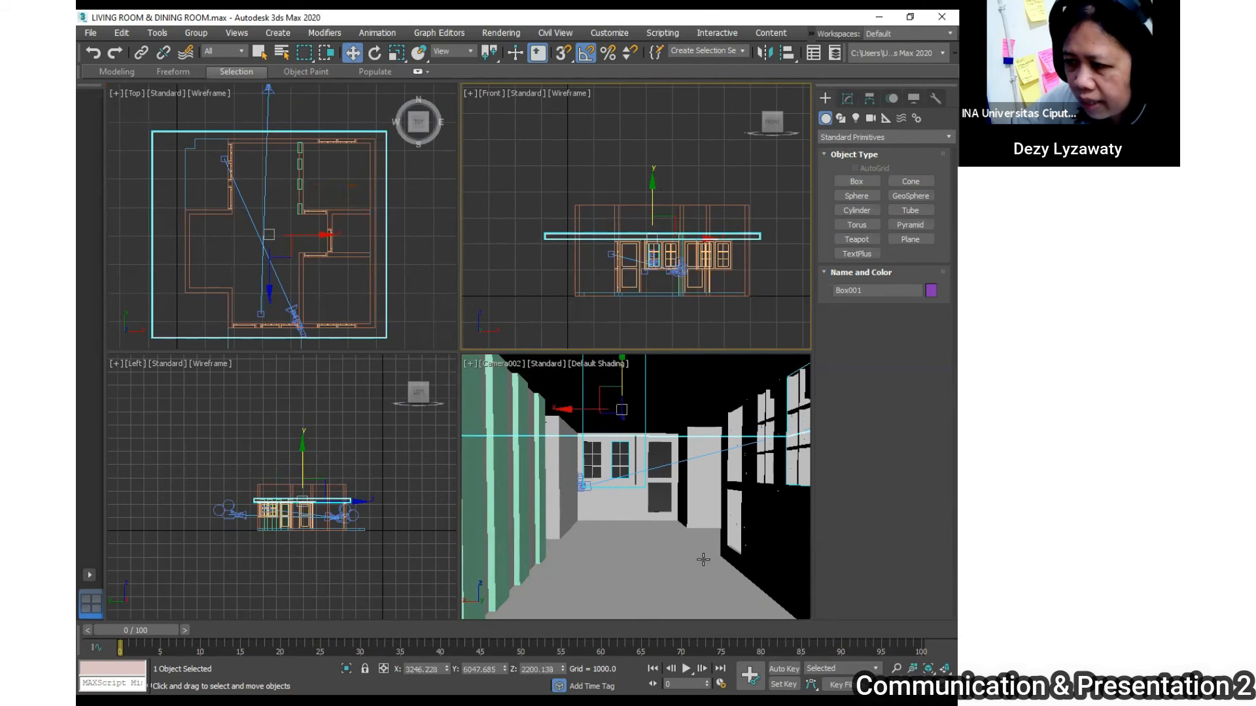
click(665, 549)
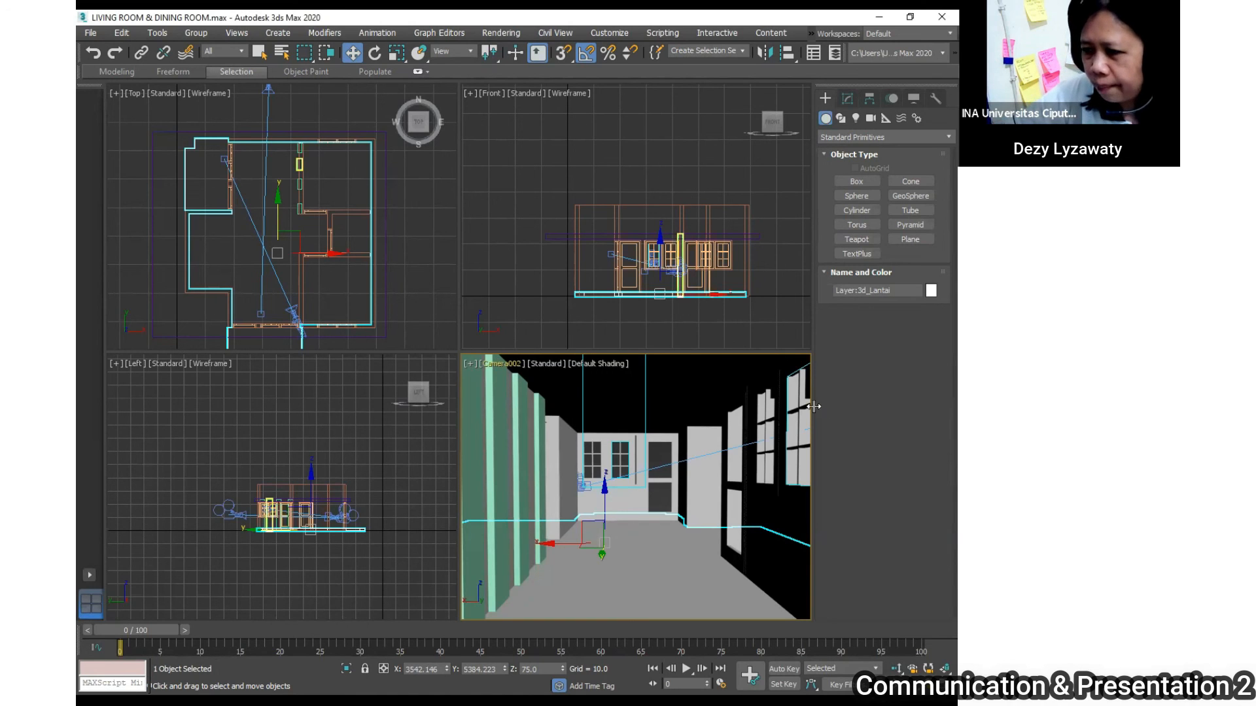
click(679, 234)
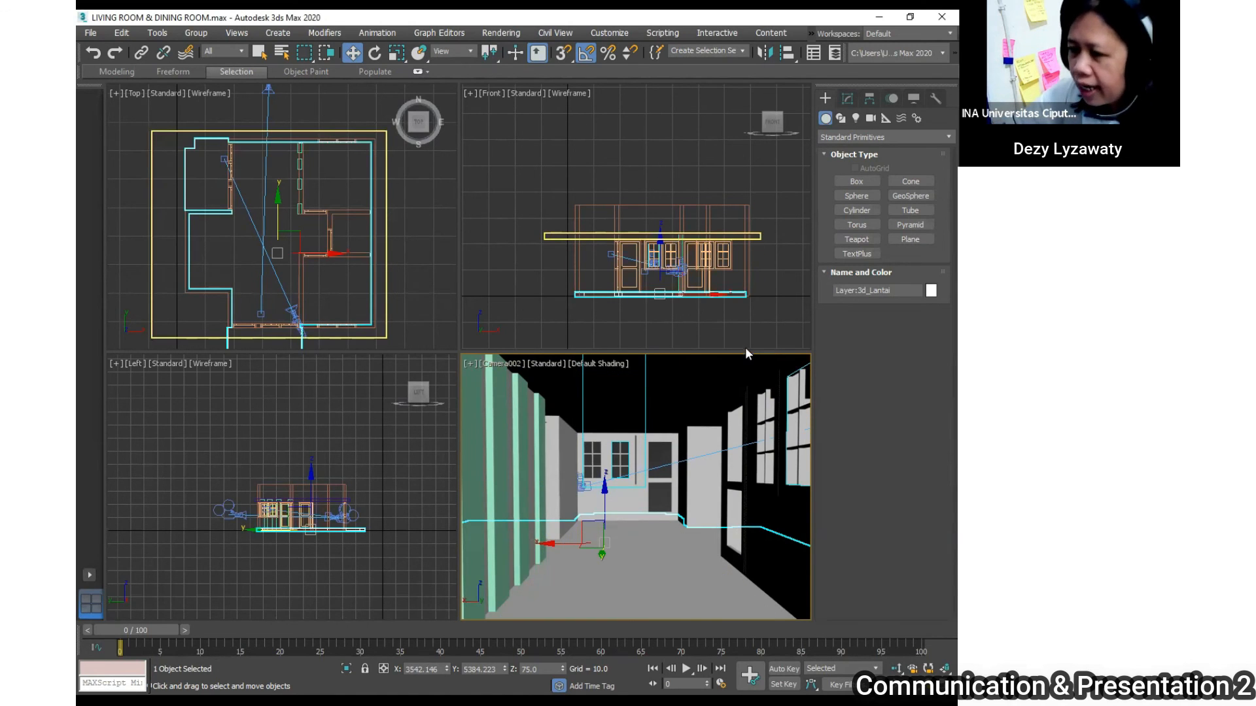